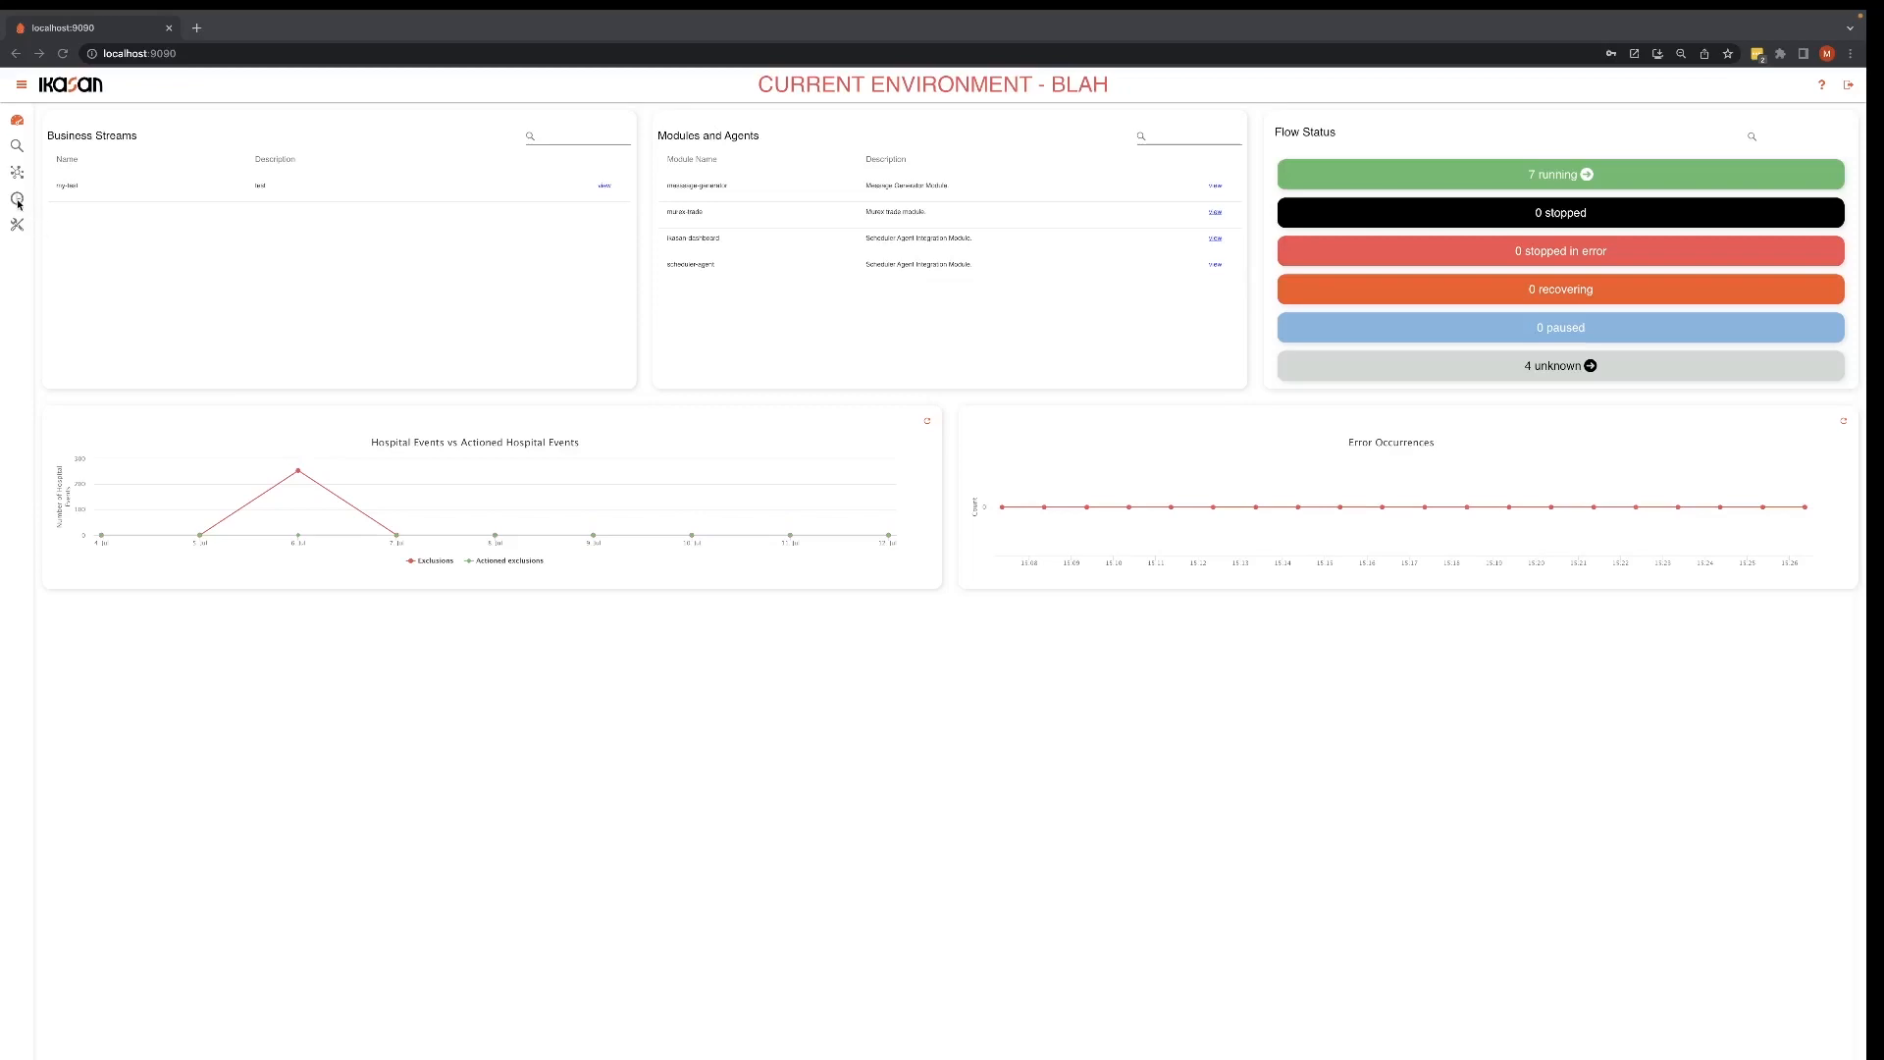
Step: Open the active MyFirstJobPlan instance from the scheduler's job plans
click(17, 200)
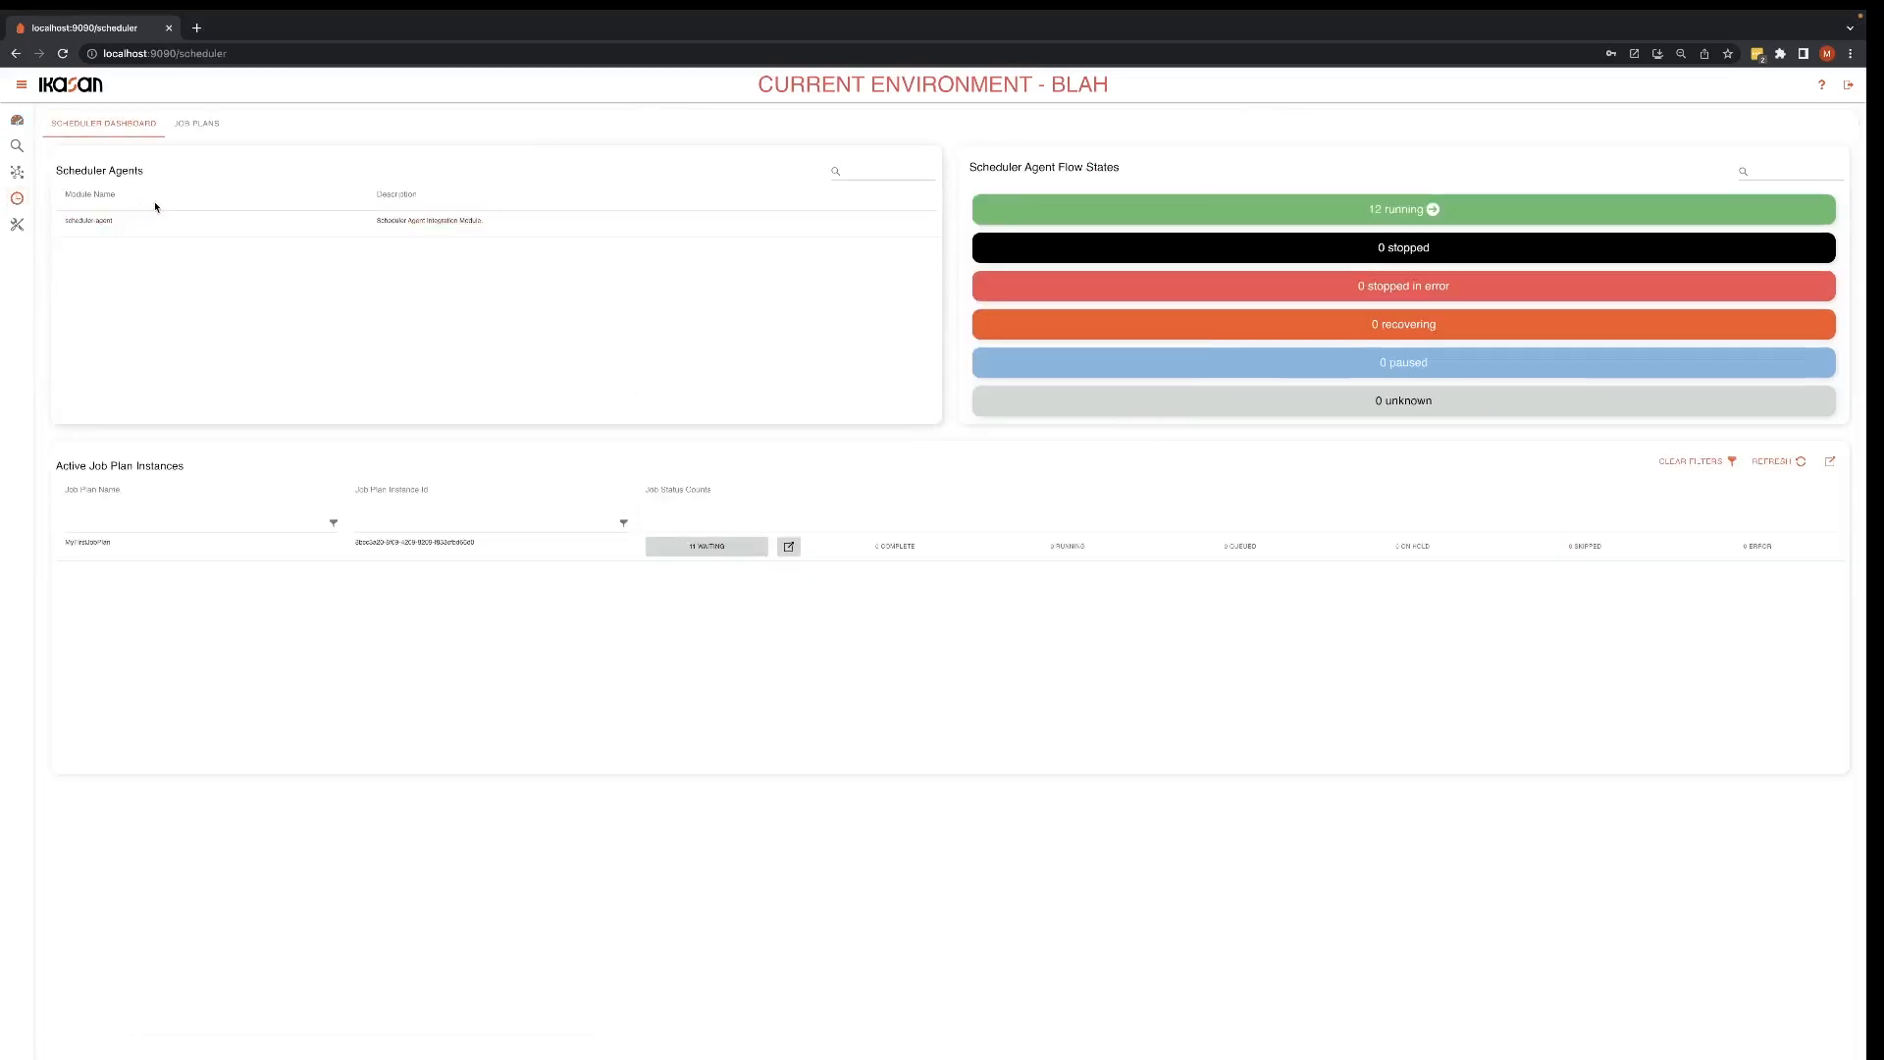
click(196, 124)
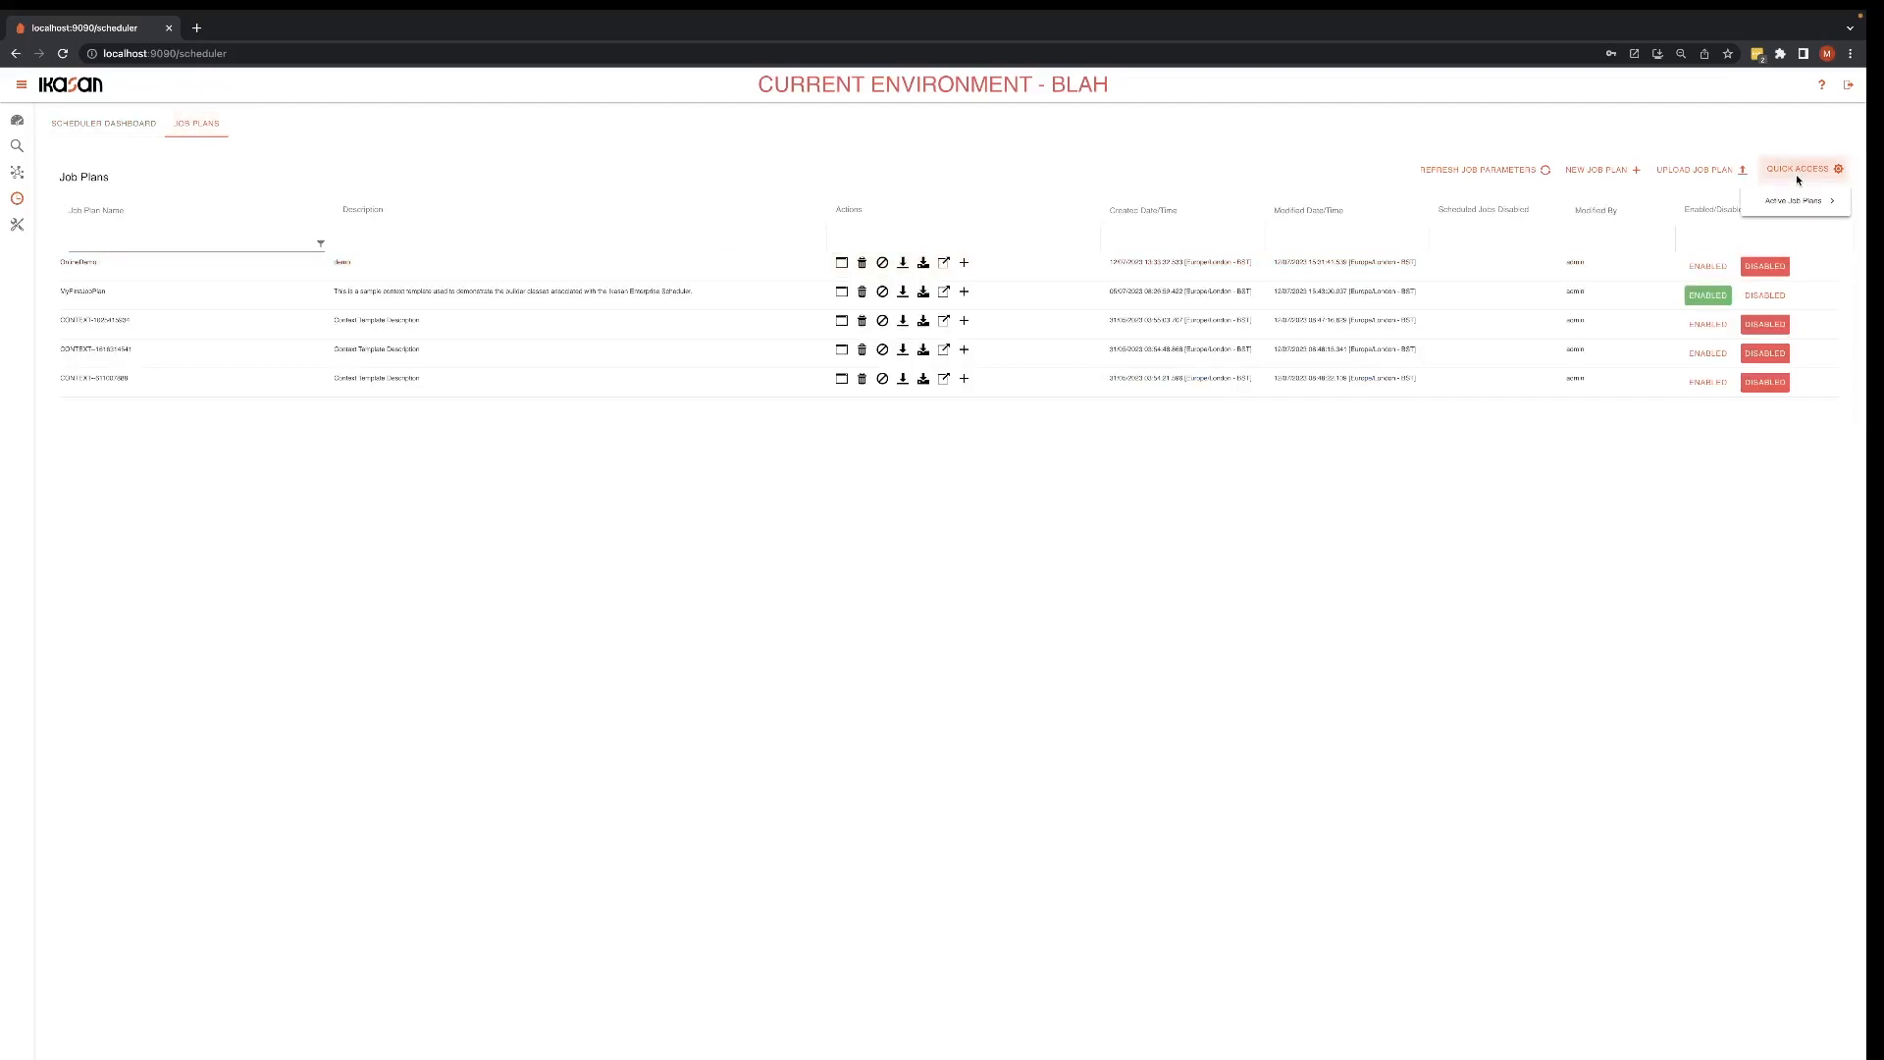
mouse_move(1794, 201)
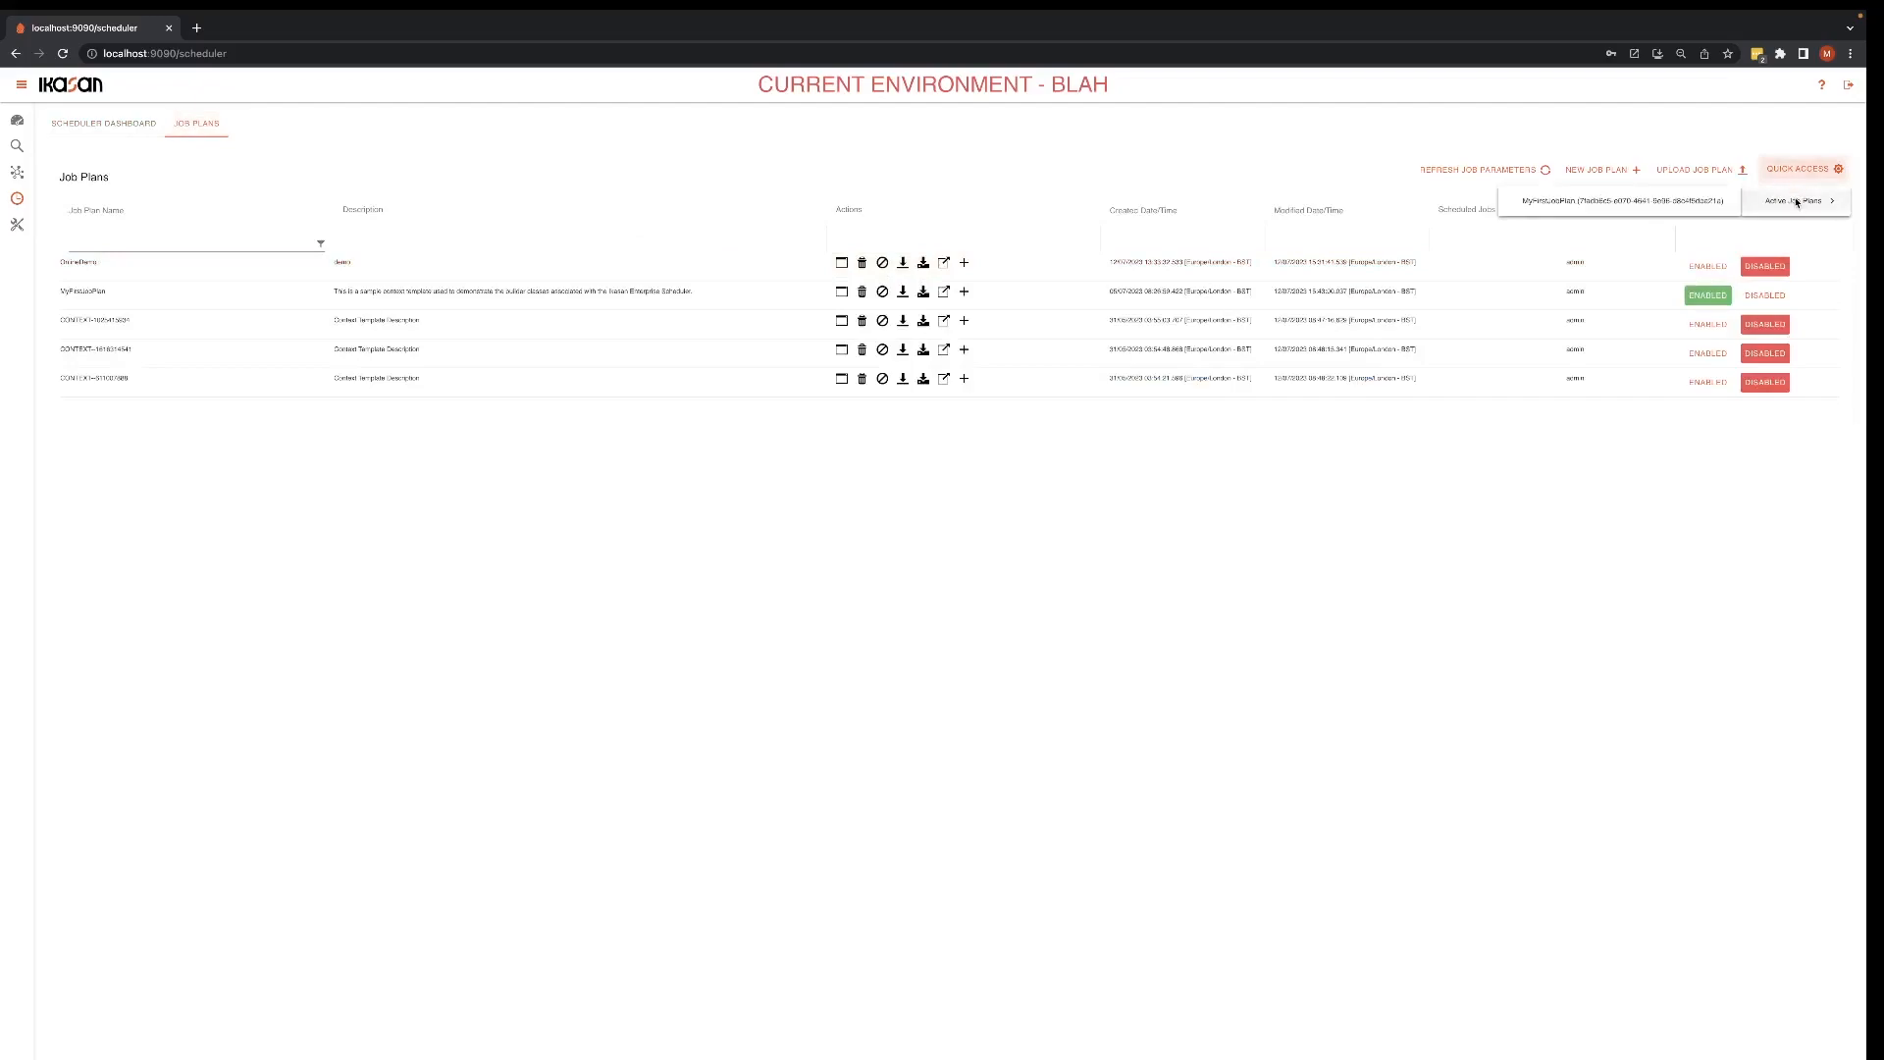
click(1634, 203)
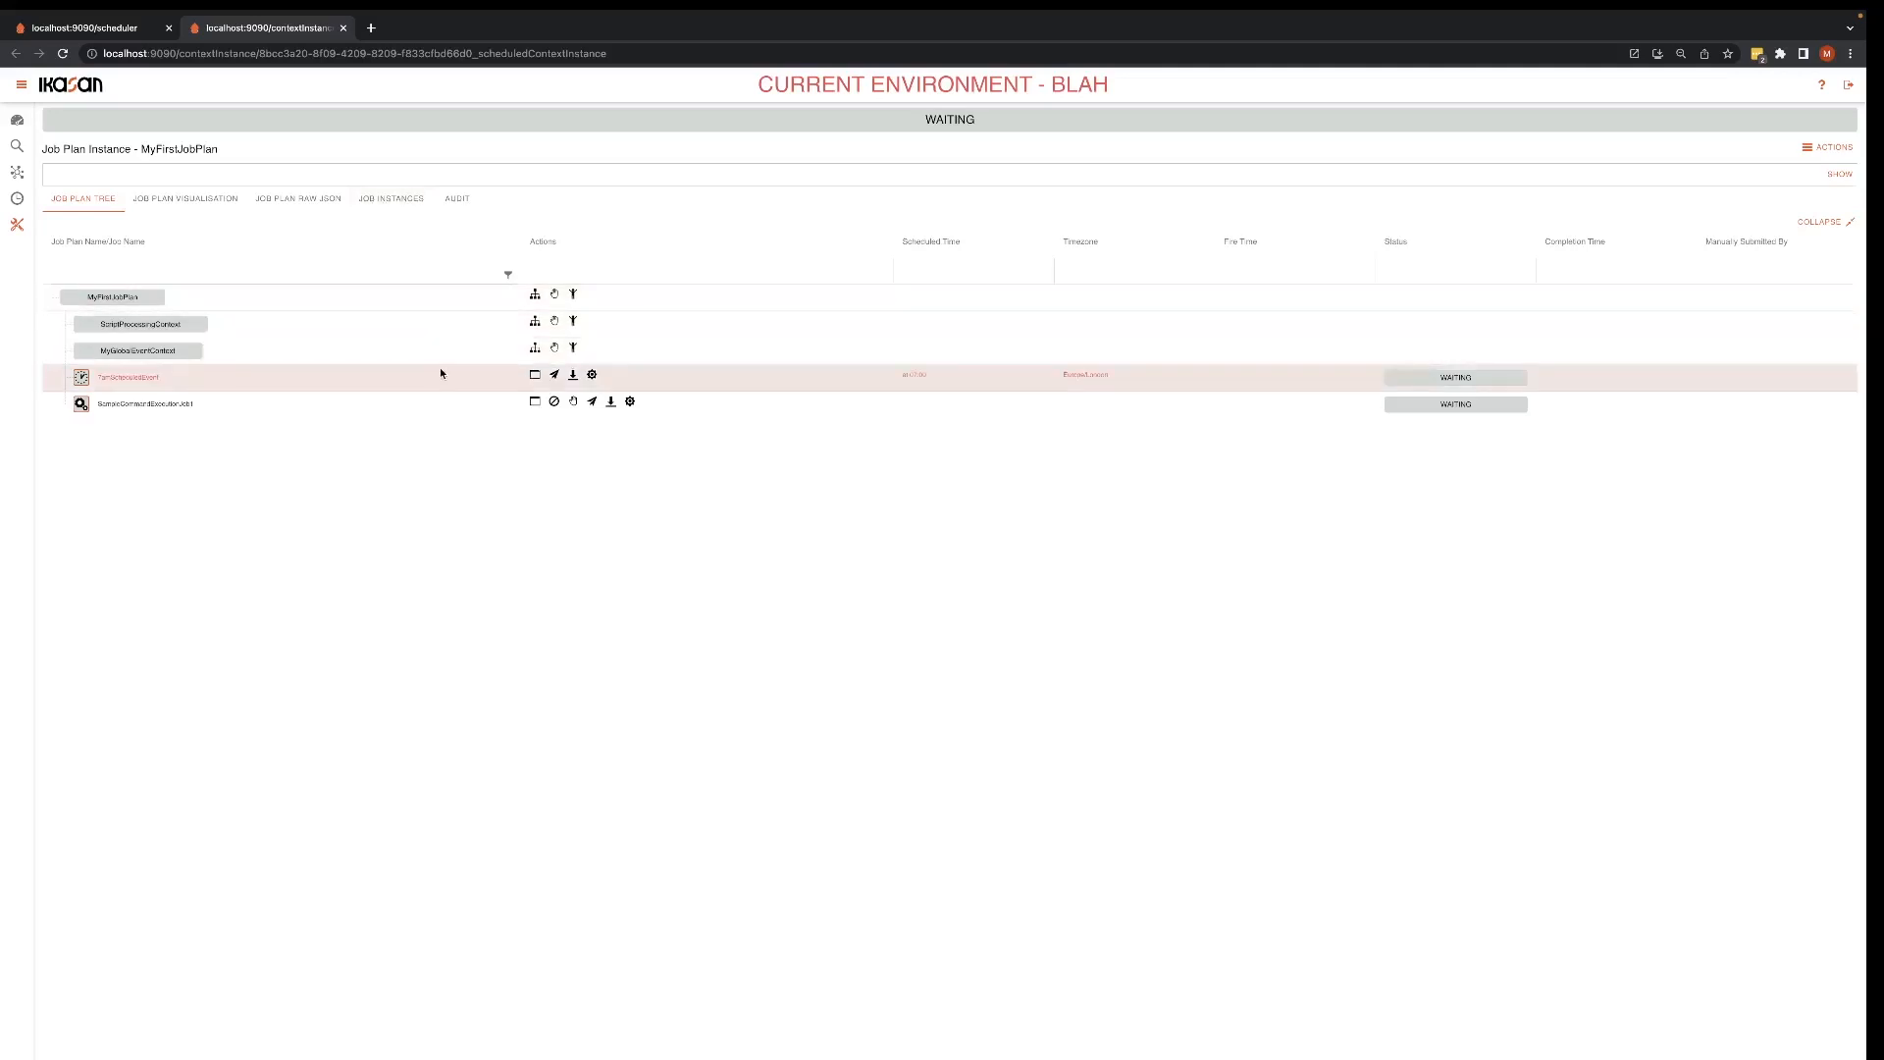
Step: Submit the scheduled event job in MyFirstJobPlan with confirmation, and show the plan's job instances
click(555, 376)
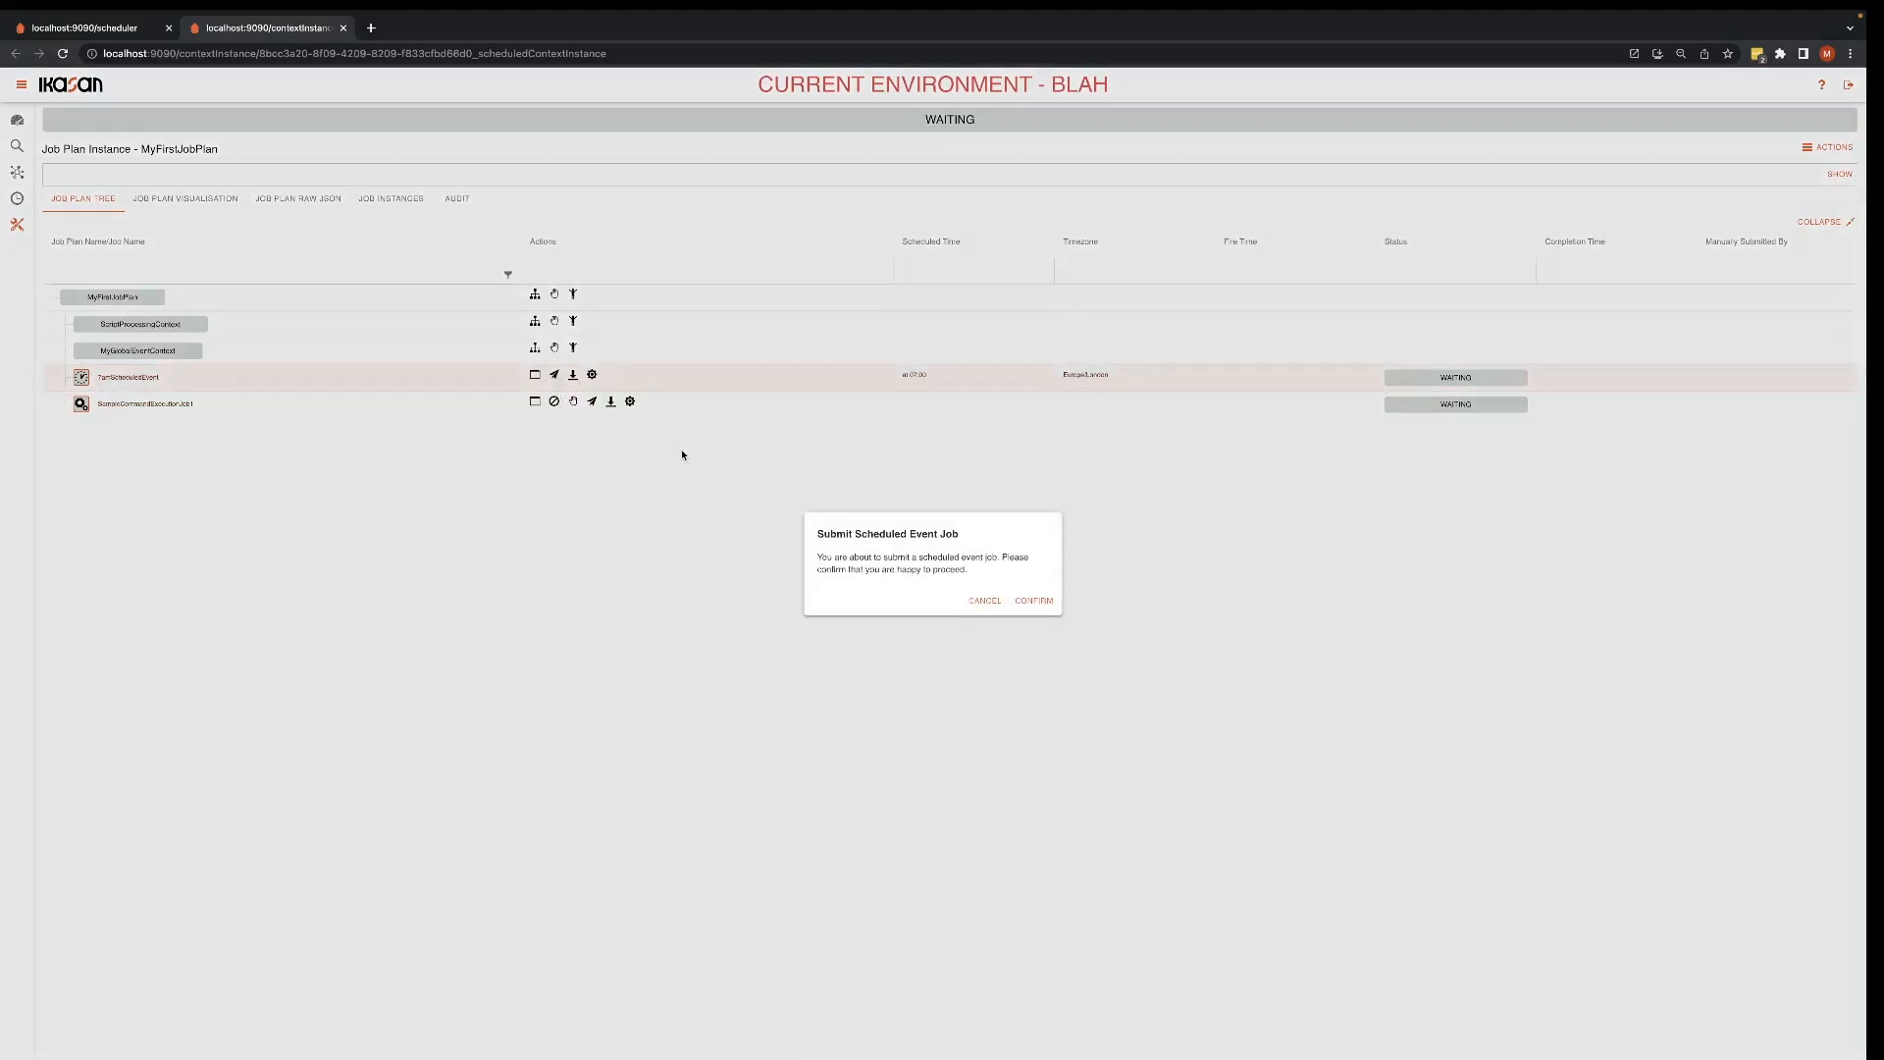
click(1039, 602)
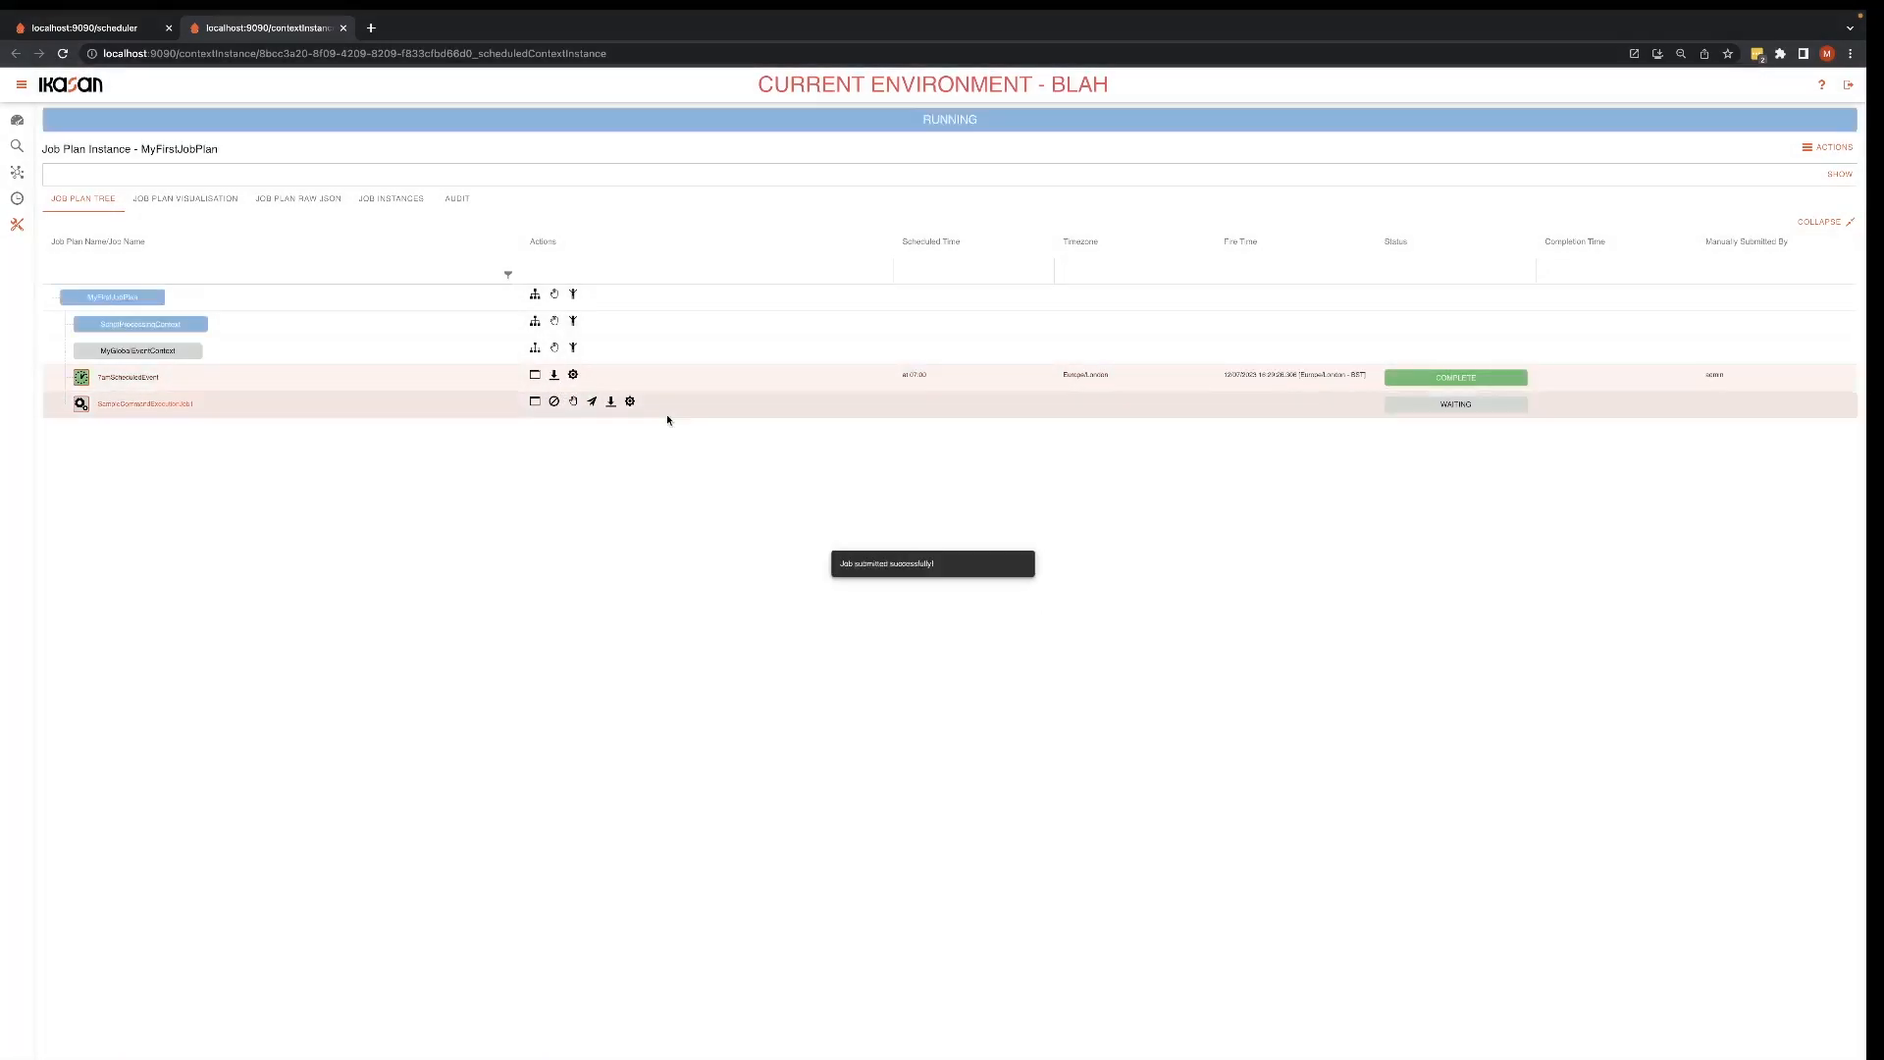
click(398, 200)
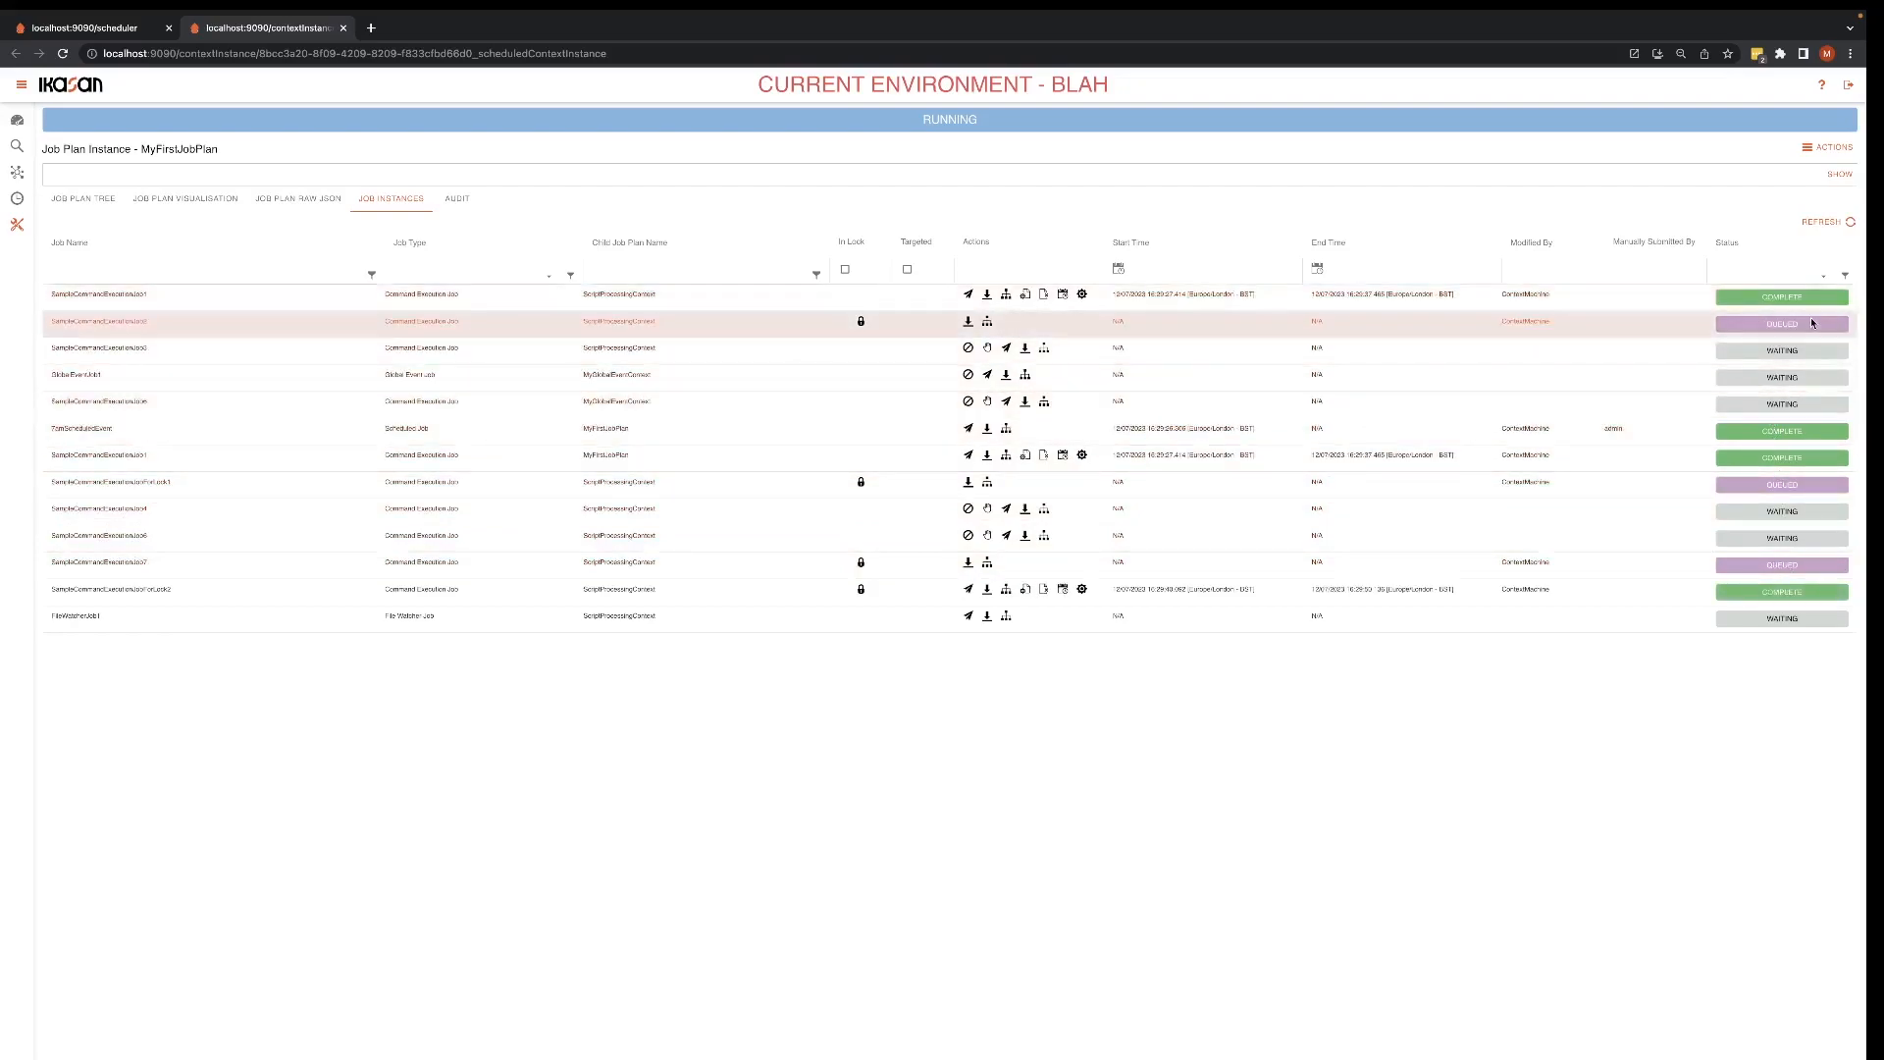
Step: Filter the job instances by status RUNNING, COMPLETE and LOCK_QUEUED in turn, and clear the status filter
click(1821, 284)
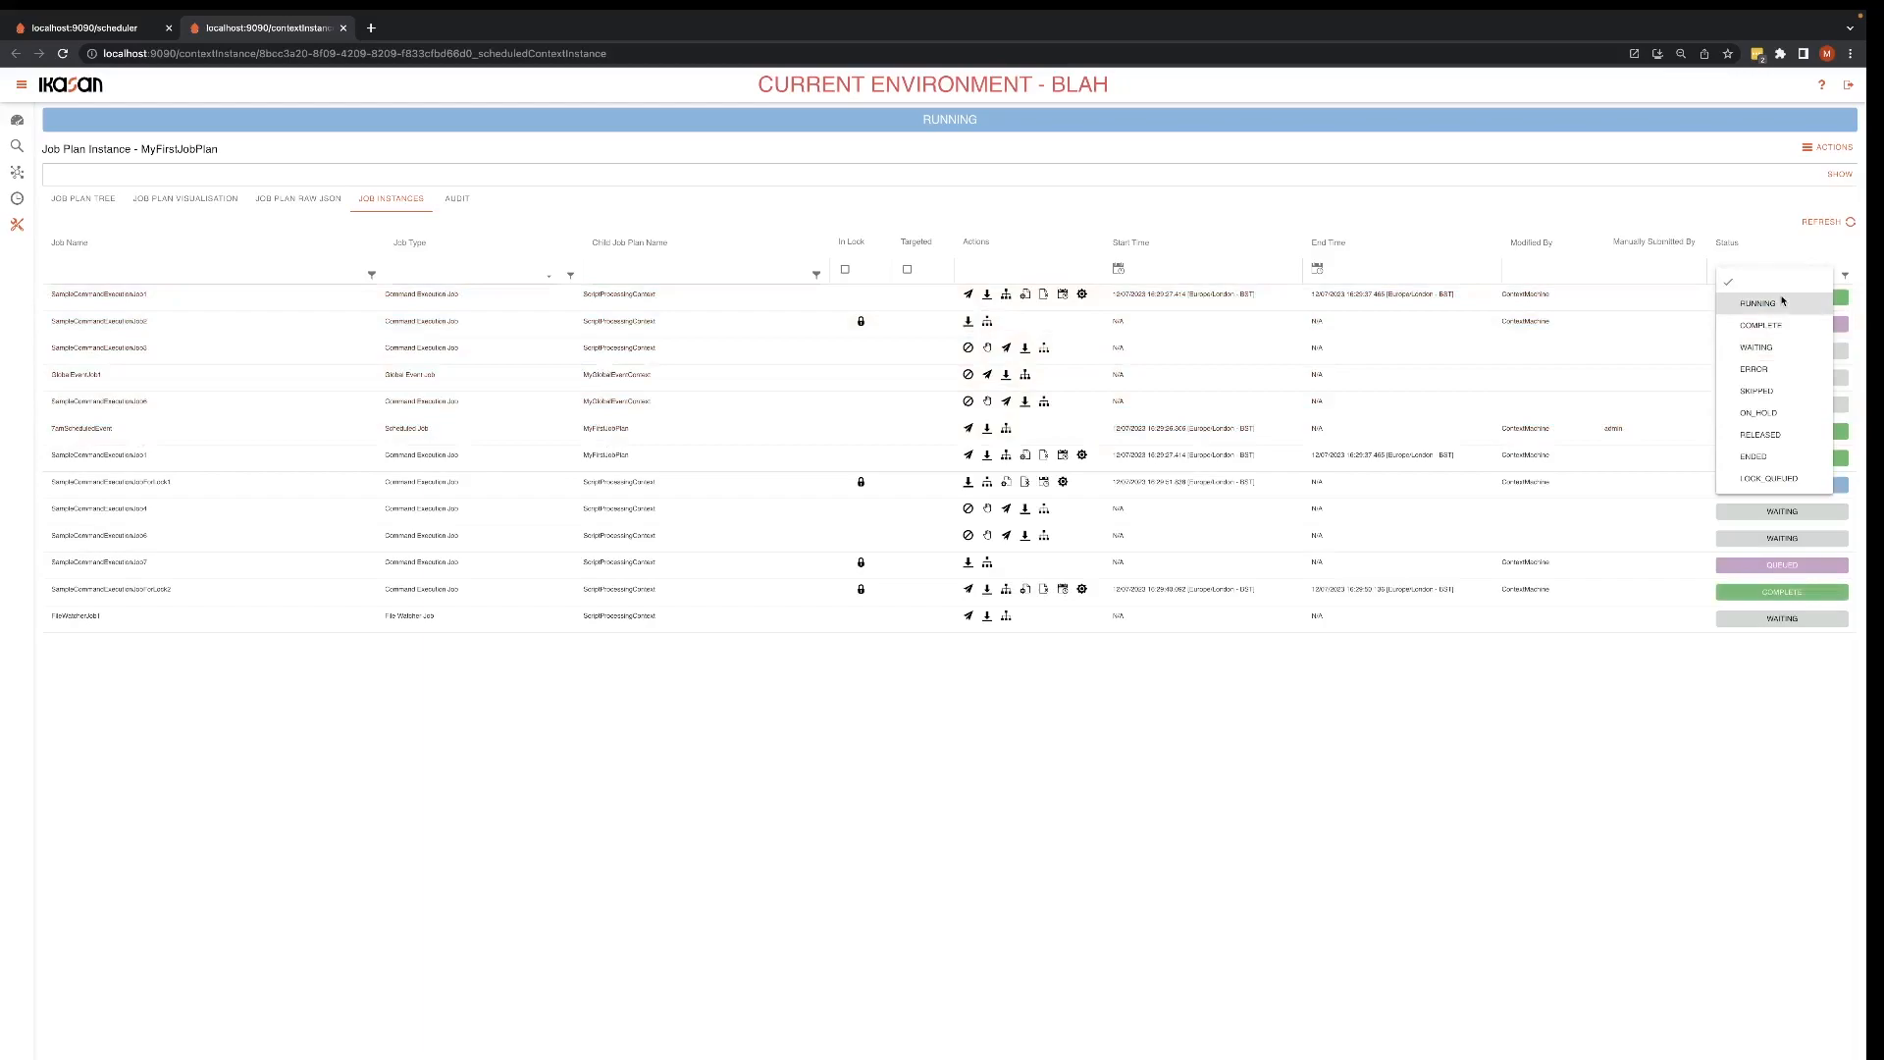
click(1757, 303)
click(1811, 284)
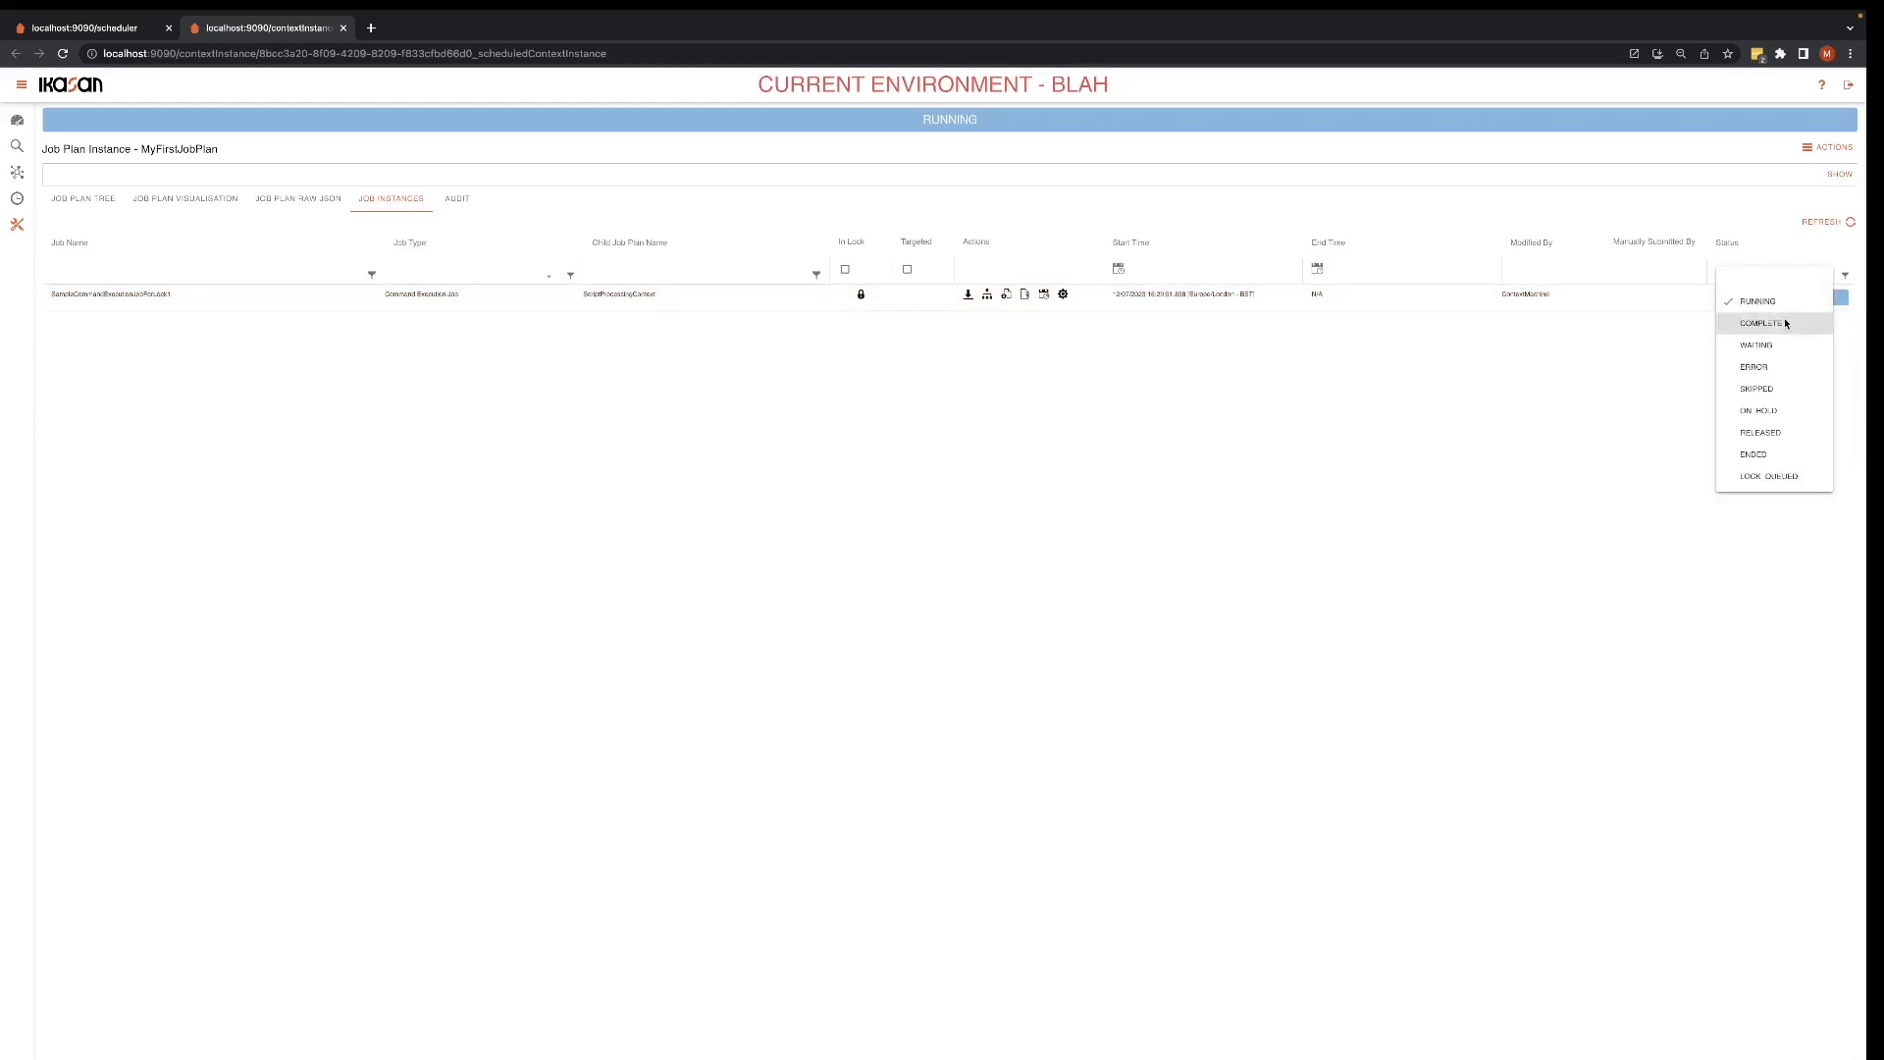
click(1787, 324)
click(1804, 282)
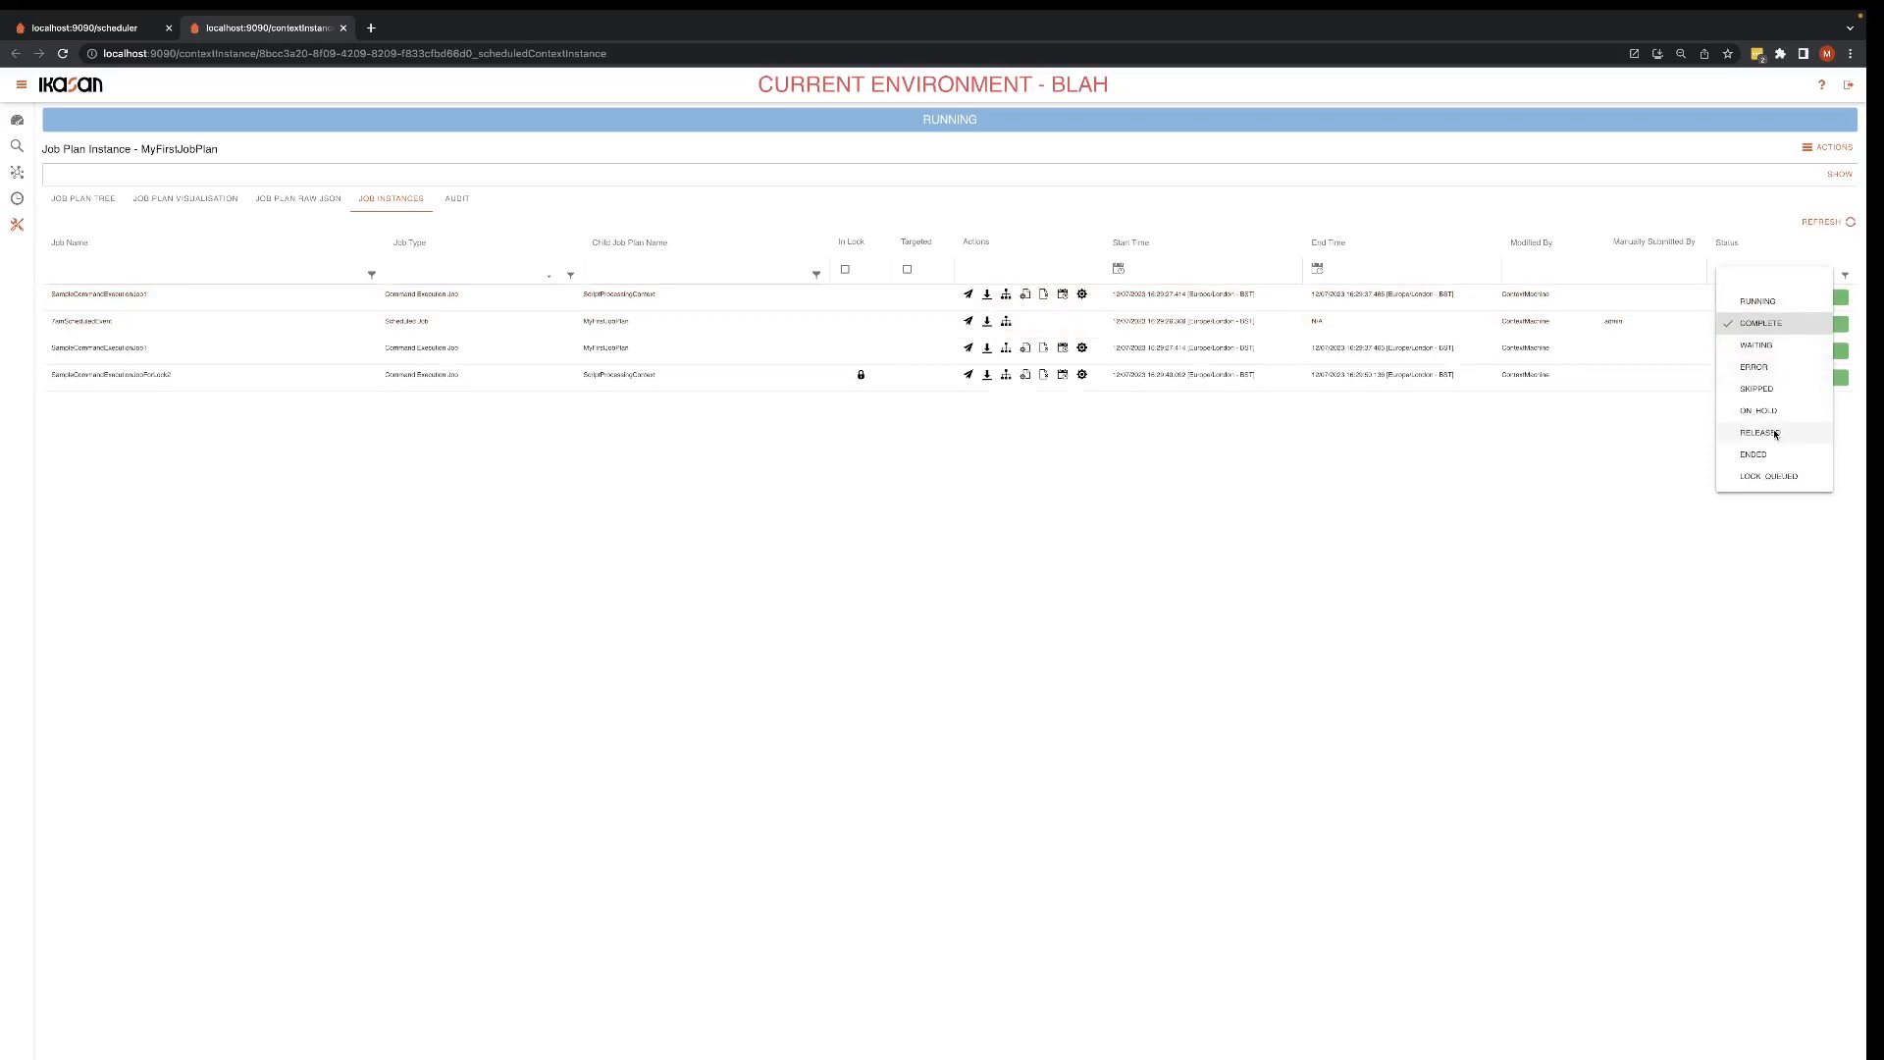
click(1771, 477)
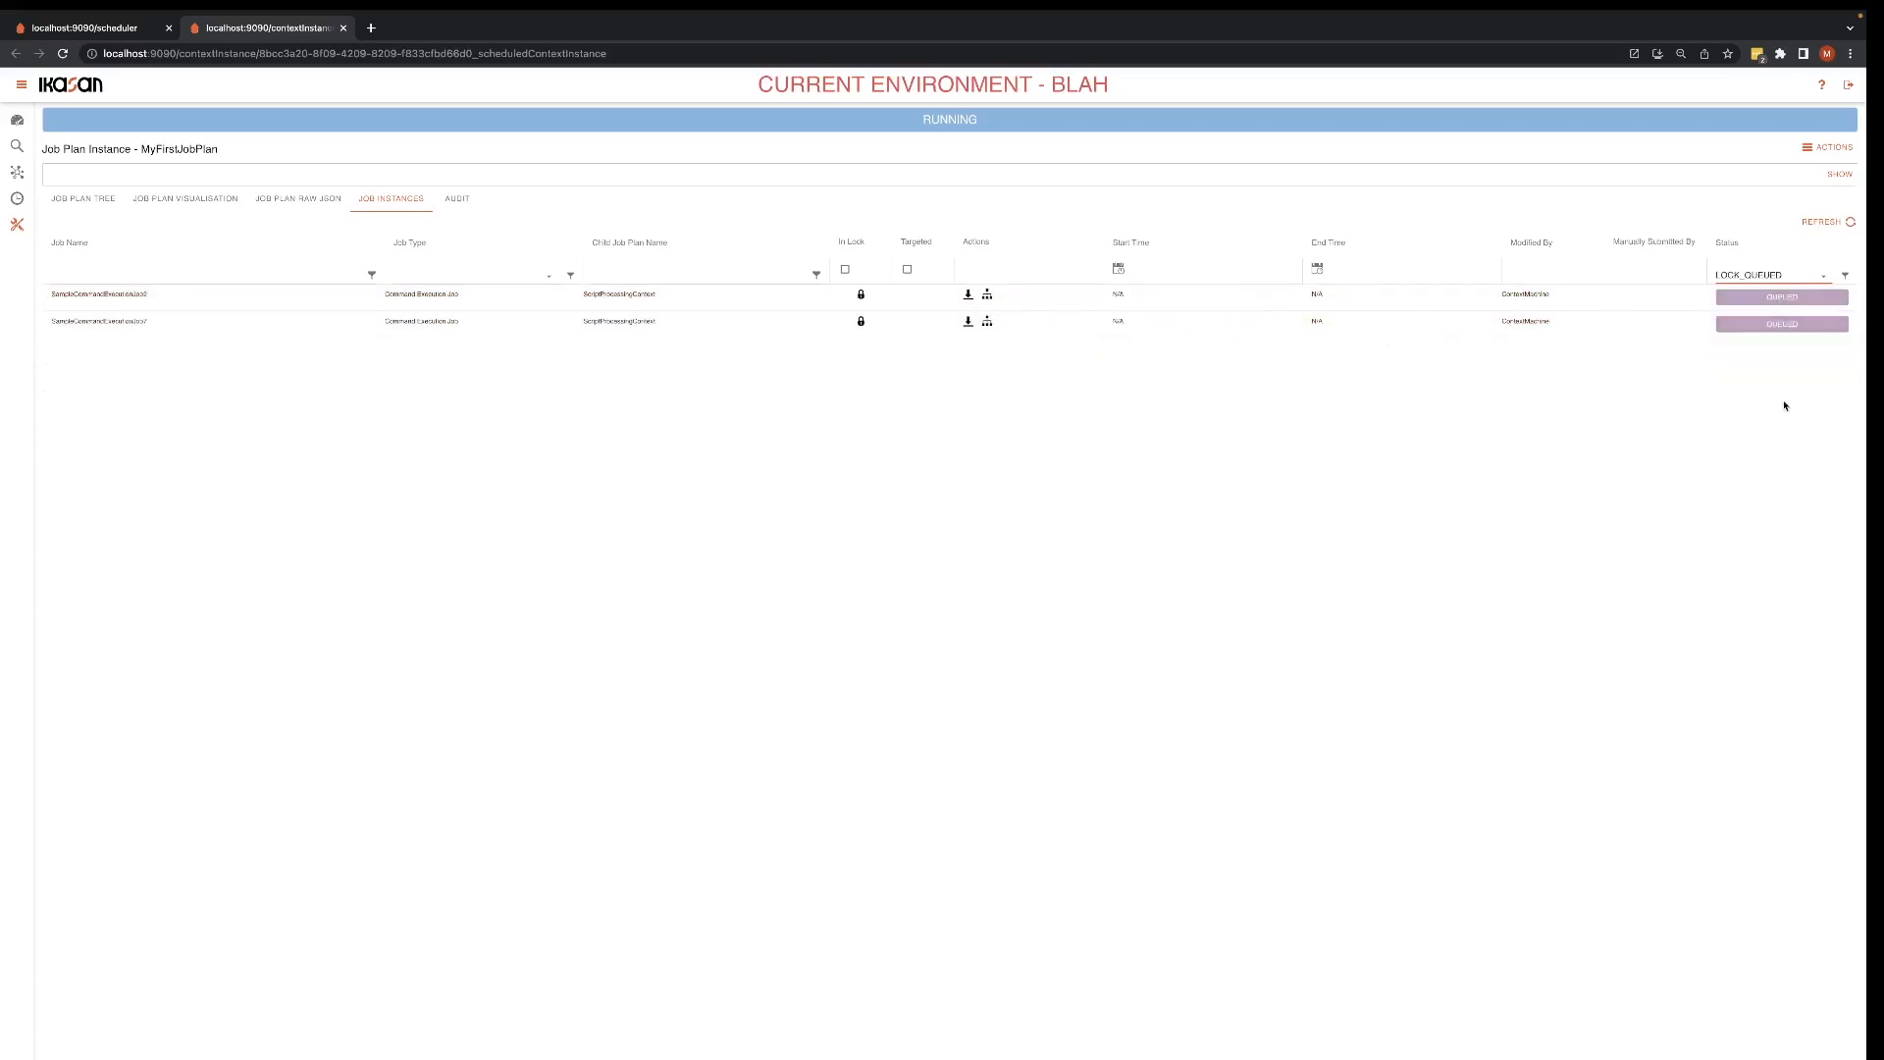
click(1817, 278)
click(1772, 477)
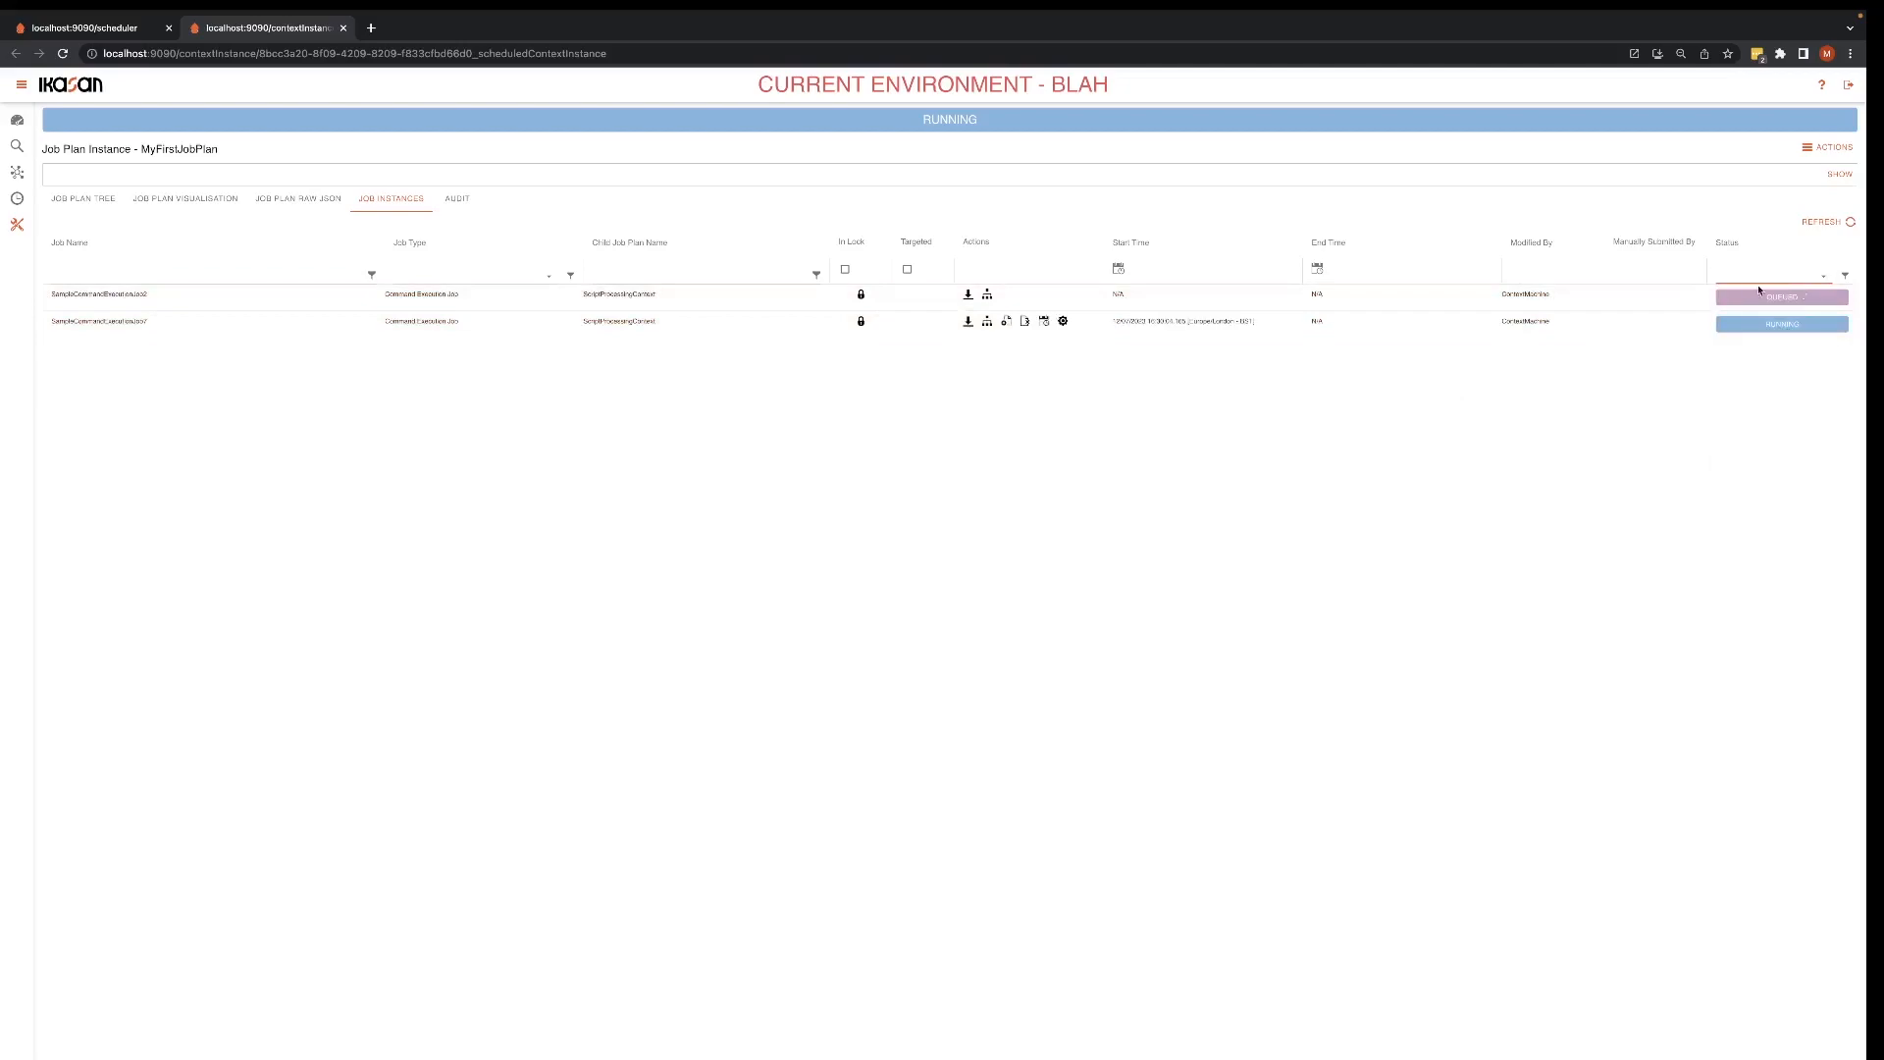
Step: Filter the job instances by the job name "Glo" and clear the name filter
click(170, 267)
text(Glo)
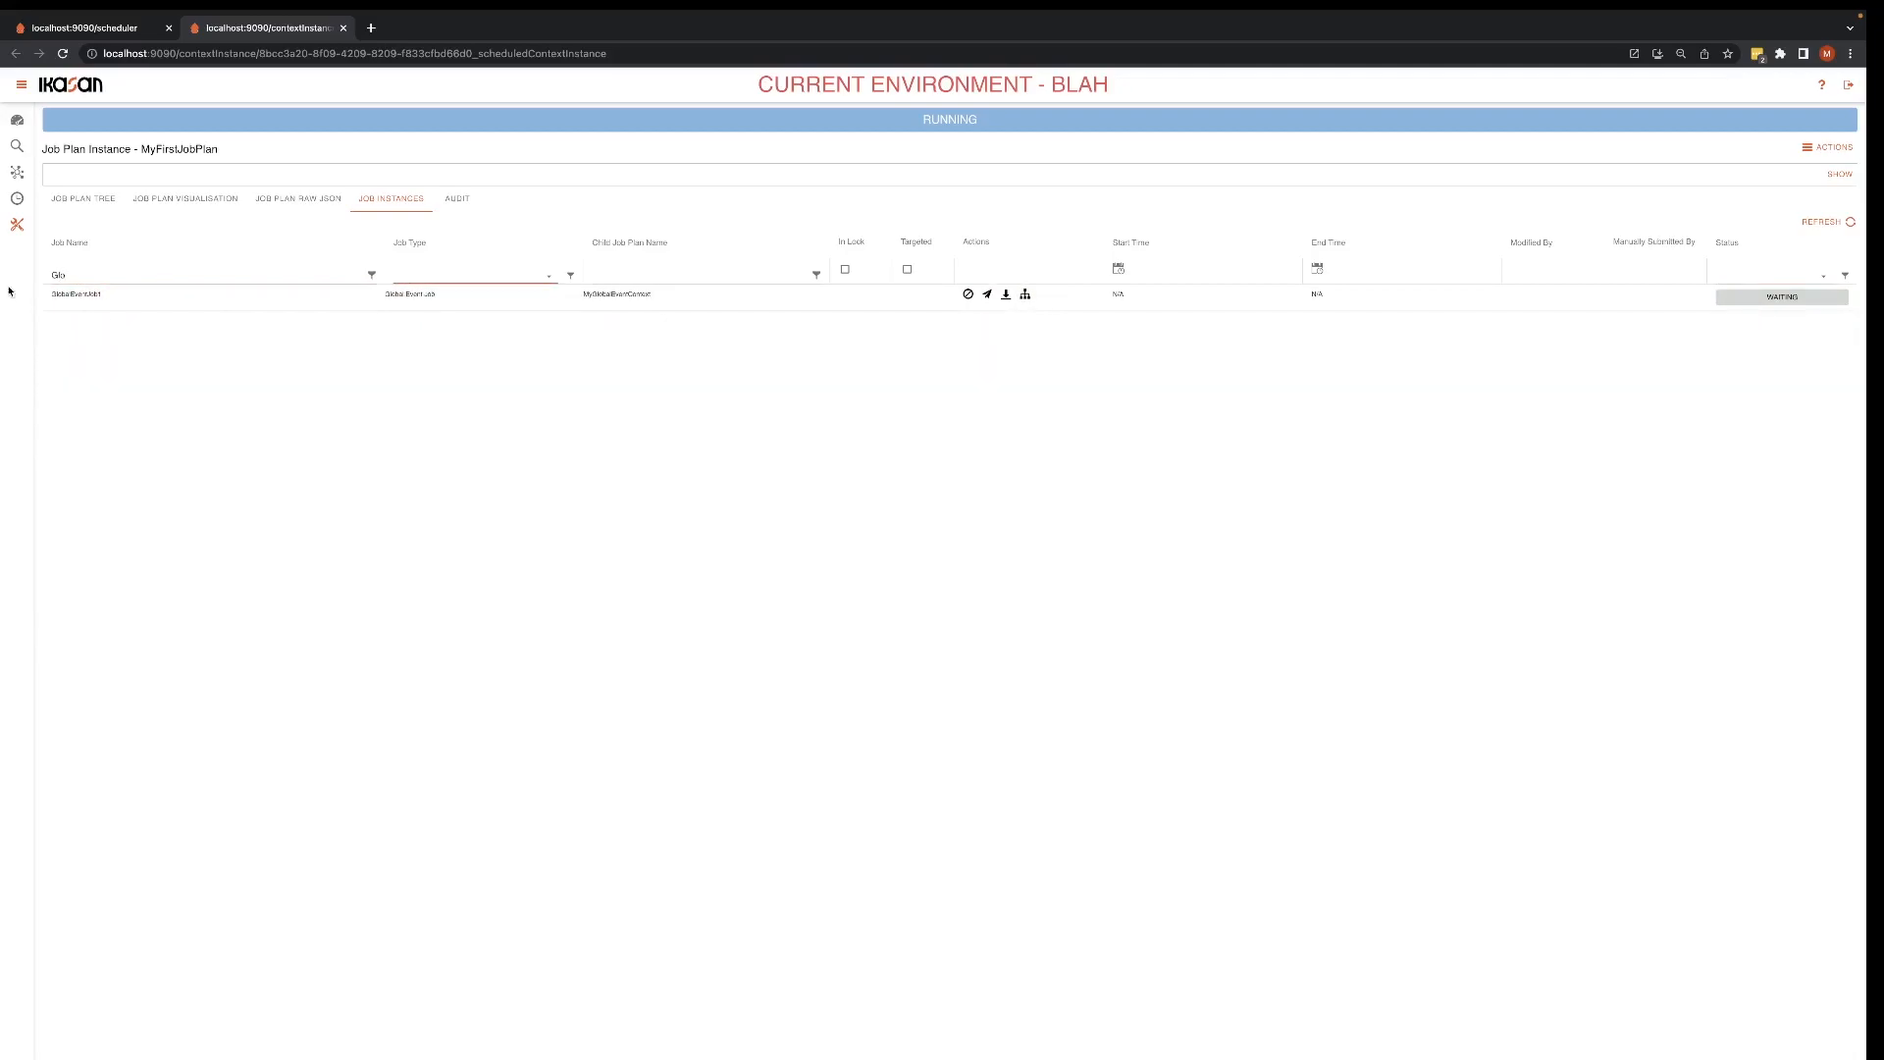
click(67, 276)
key(BackSpace)
key(BackSpace)
key(BackSpace)
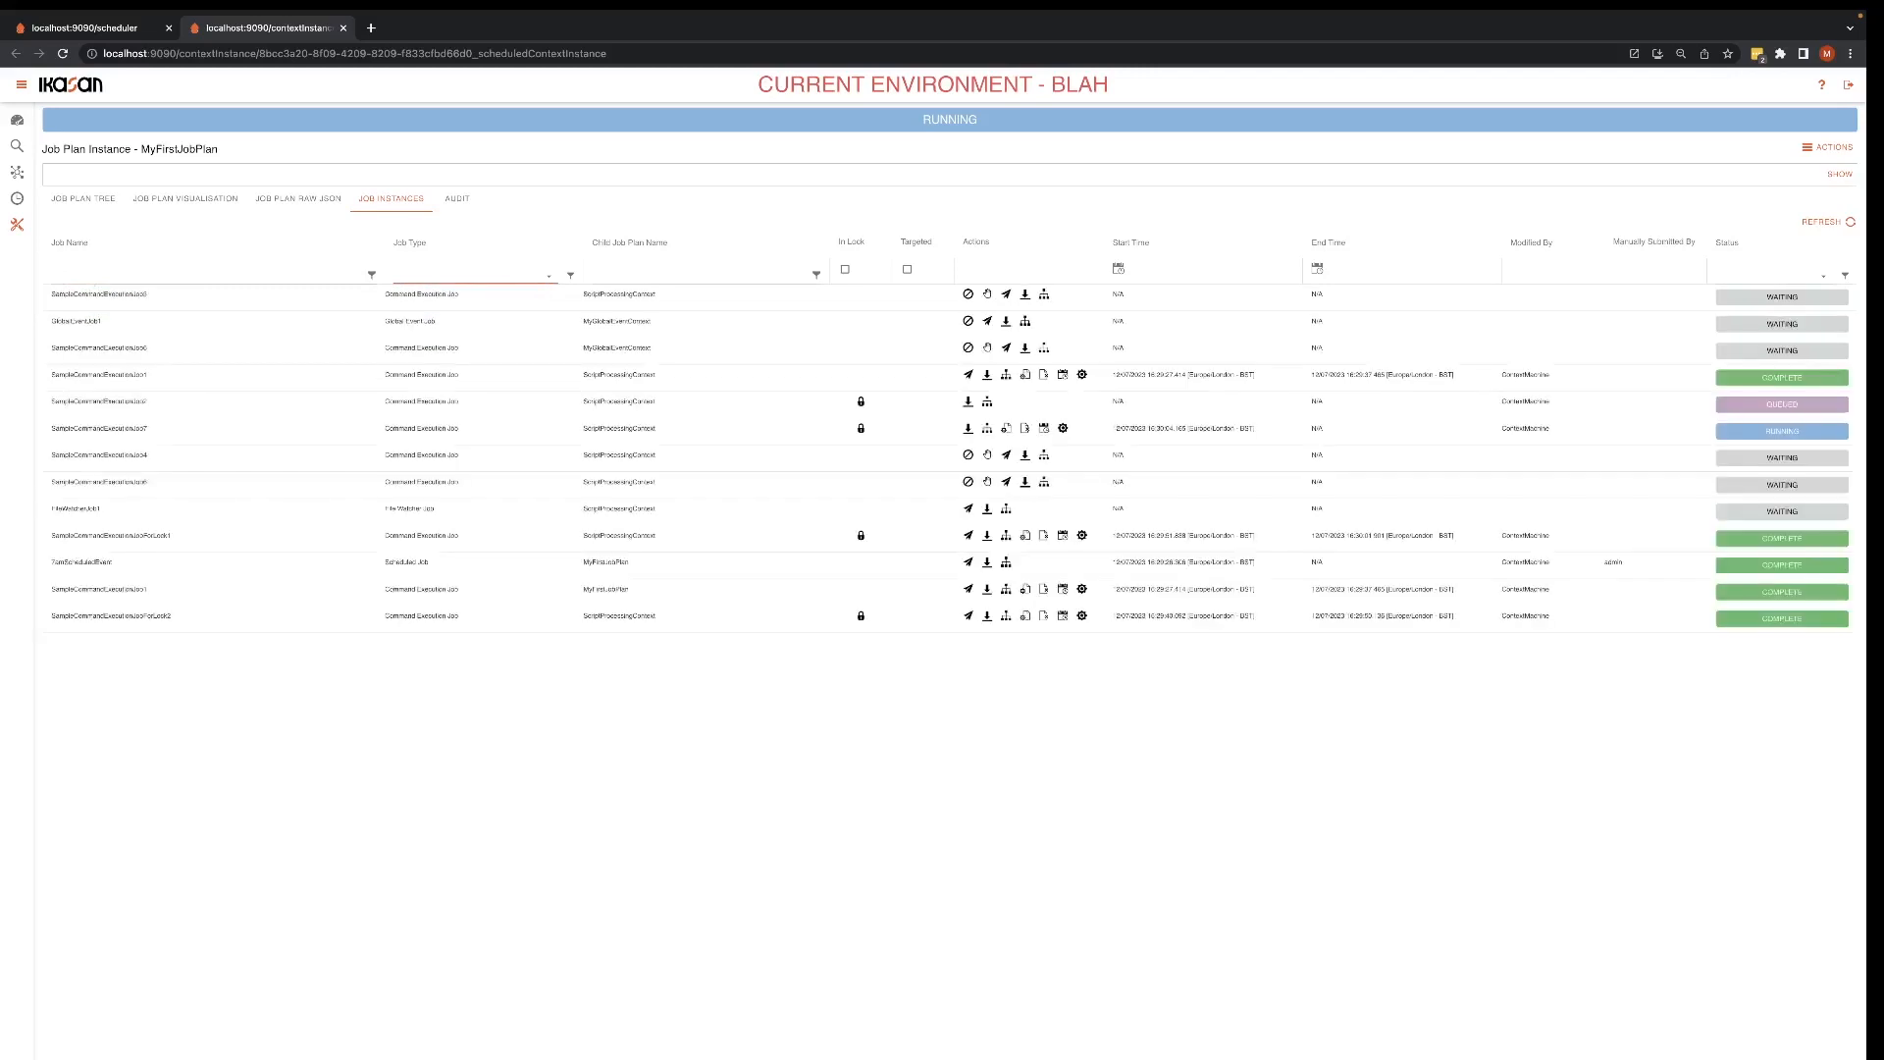
Step: Filter the job instances by type Command Execution Job, Global Event Job and File Watcher Job in turn, and clear the type filter
click(489, 278)
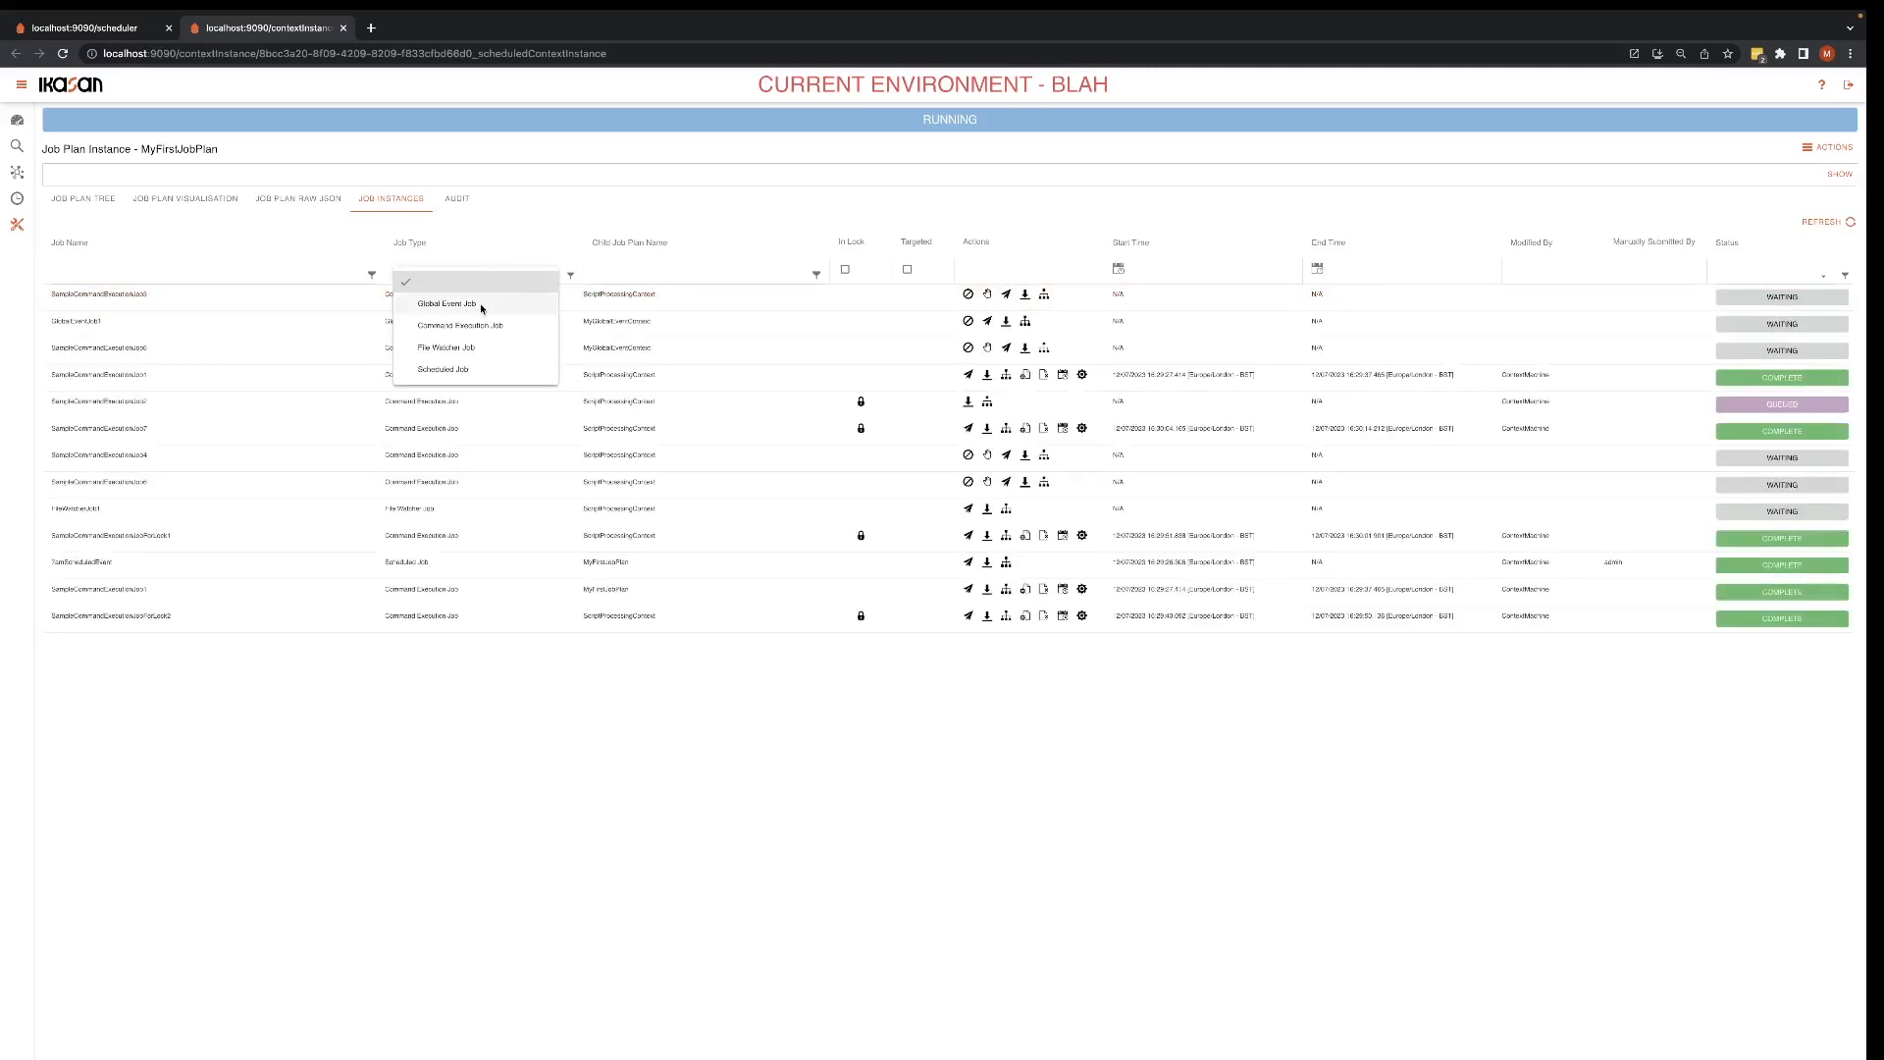
click(479, 324)
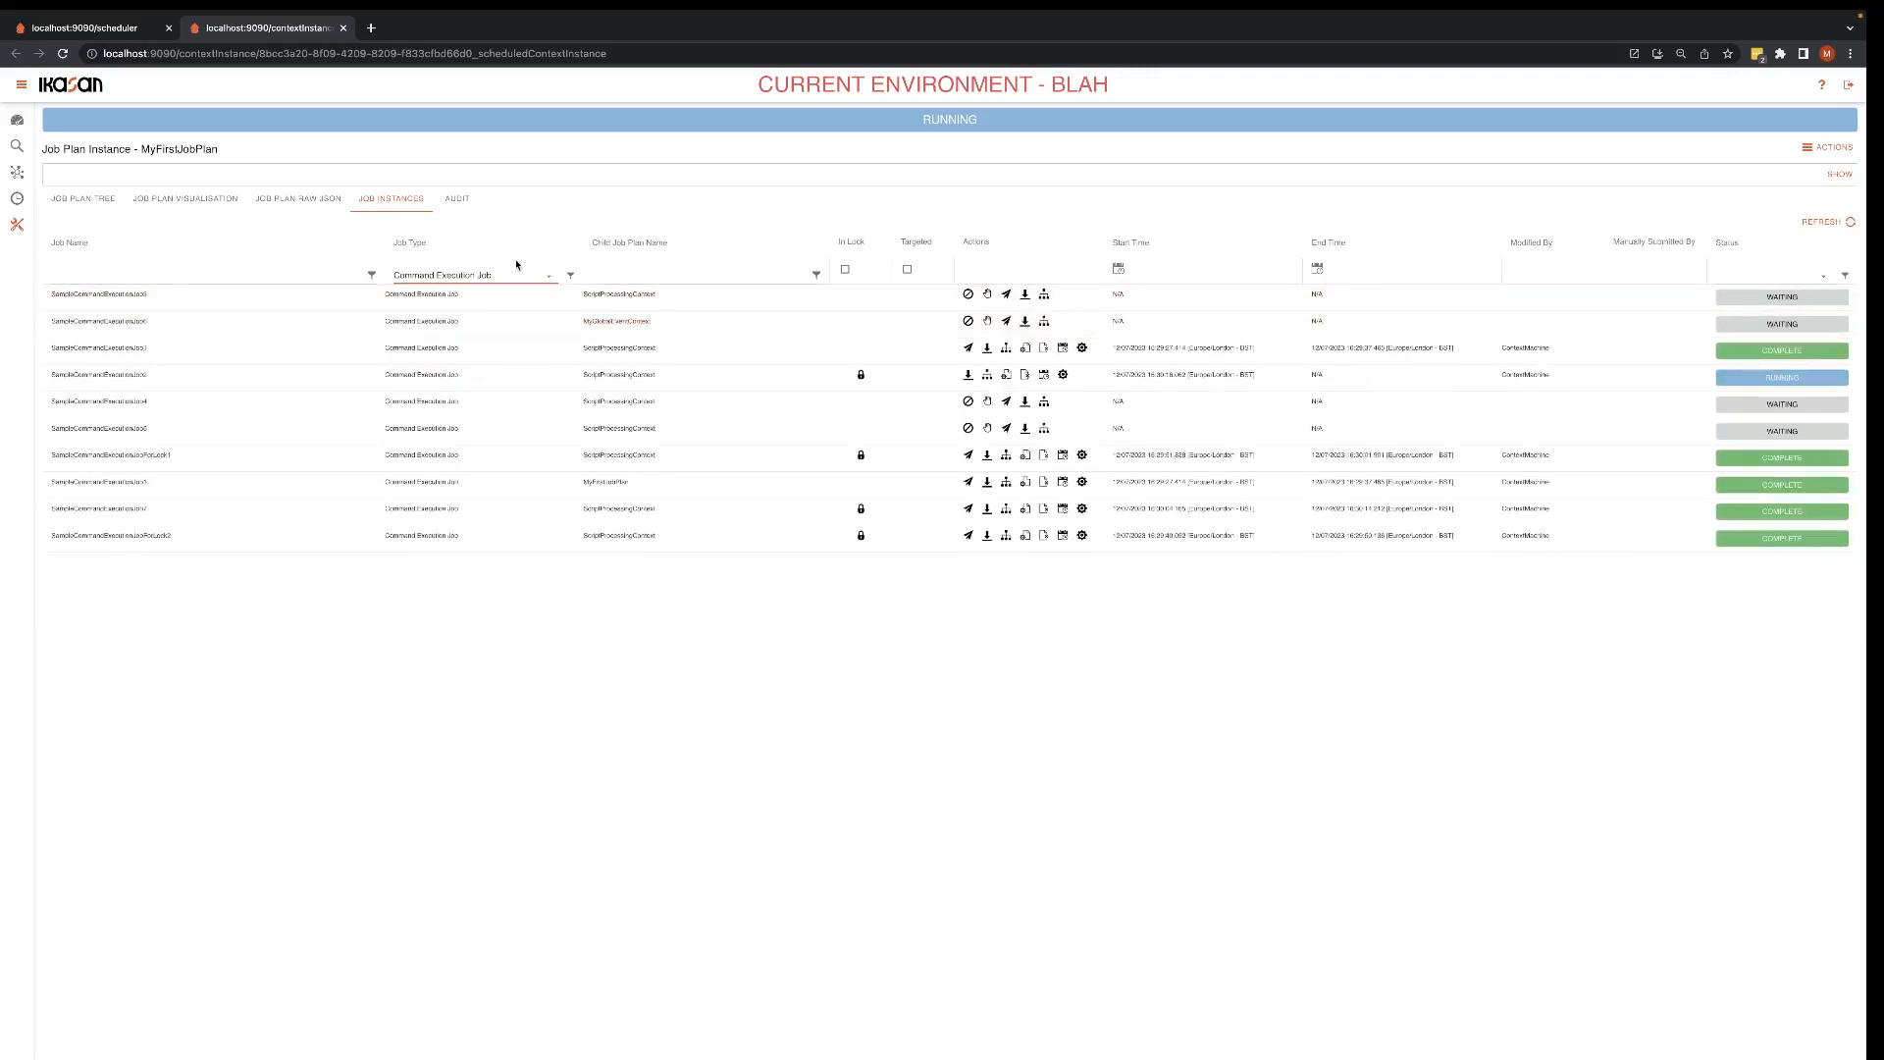
click(514, 277)
click(489, 304)
click(509, 278)
click(480, 346)
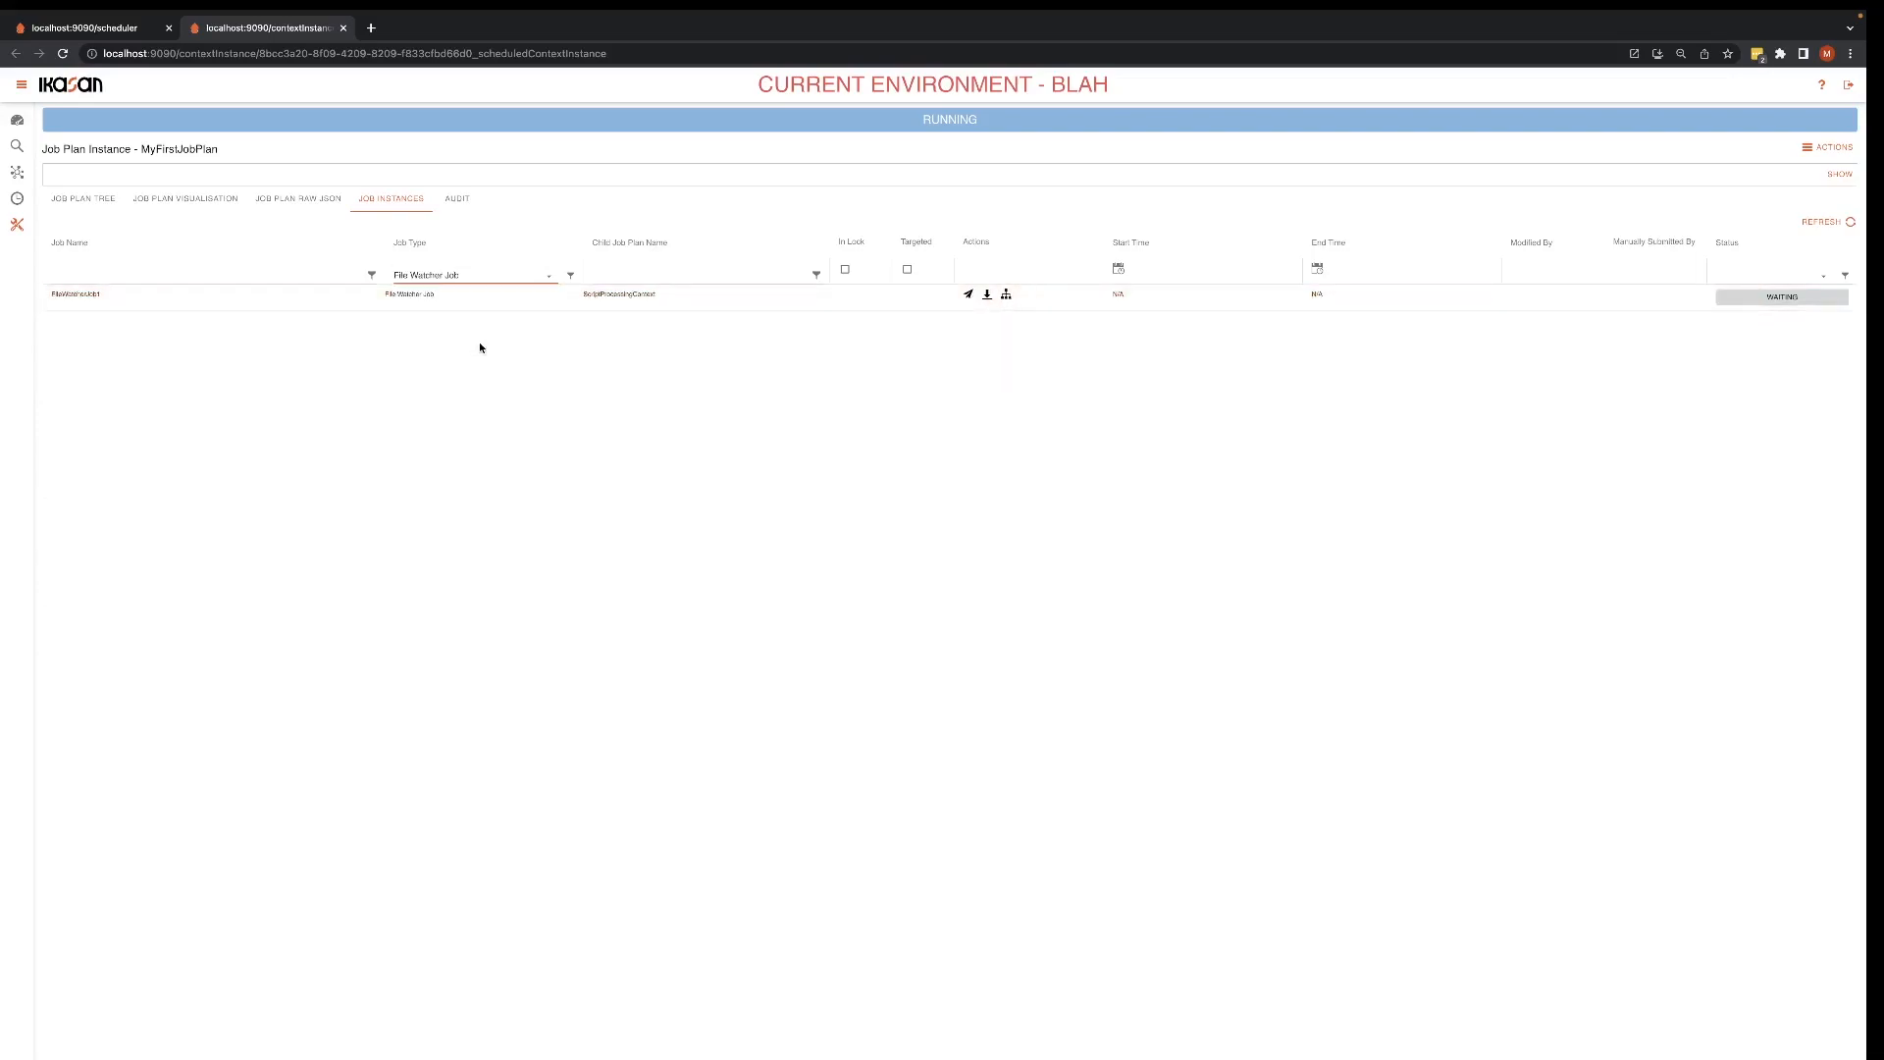
click(527, 279)
click(563, 283)
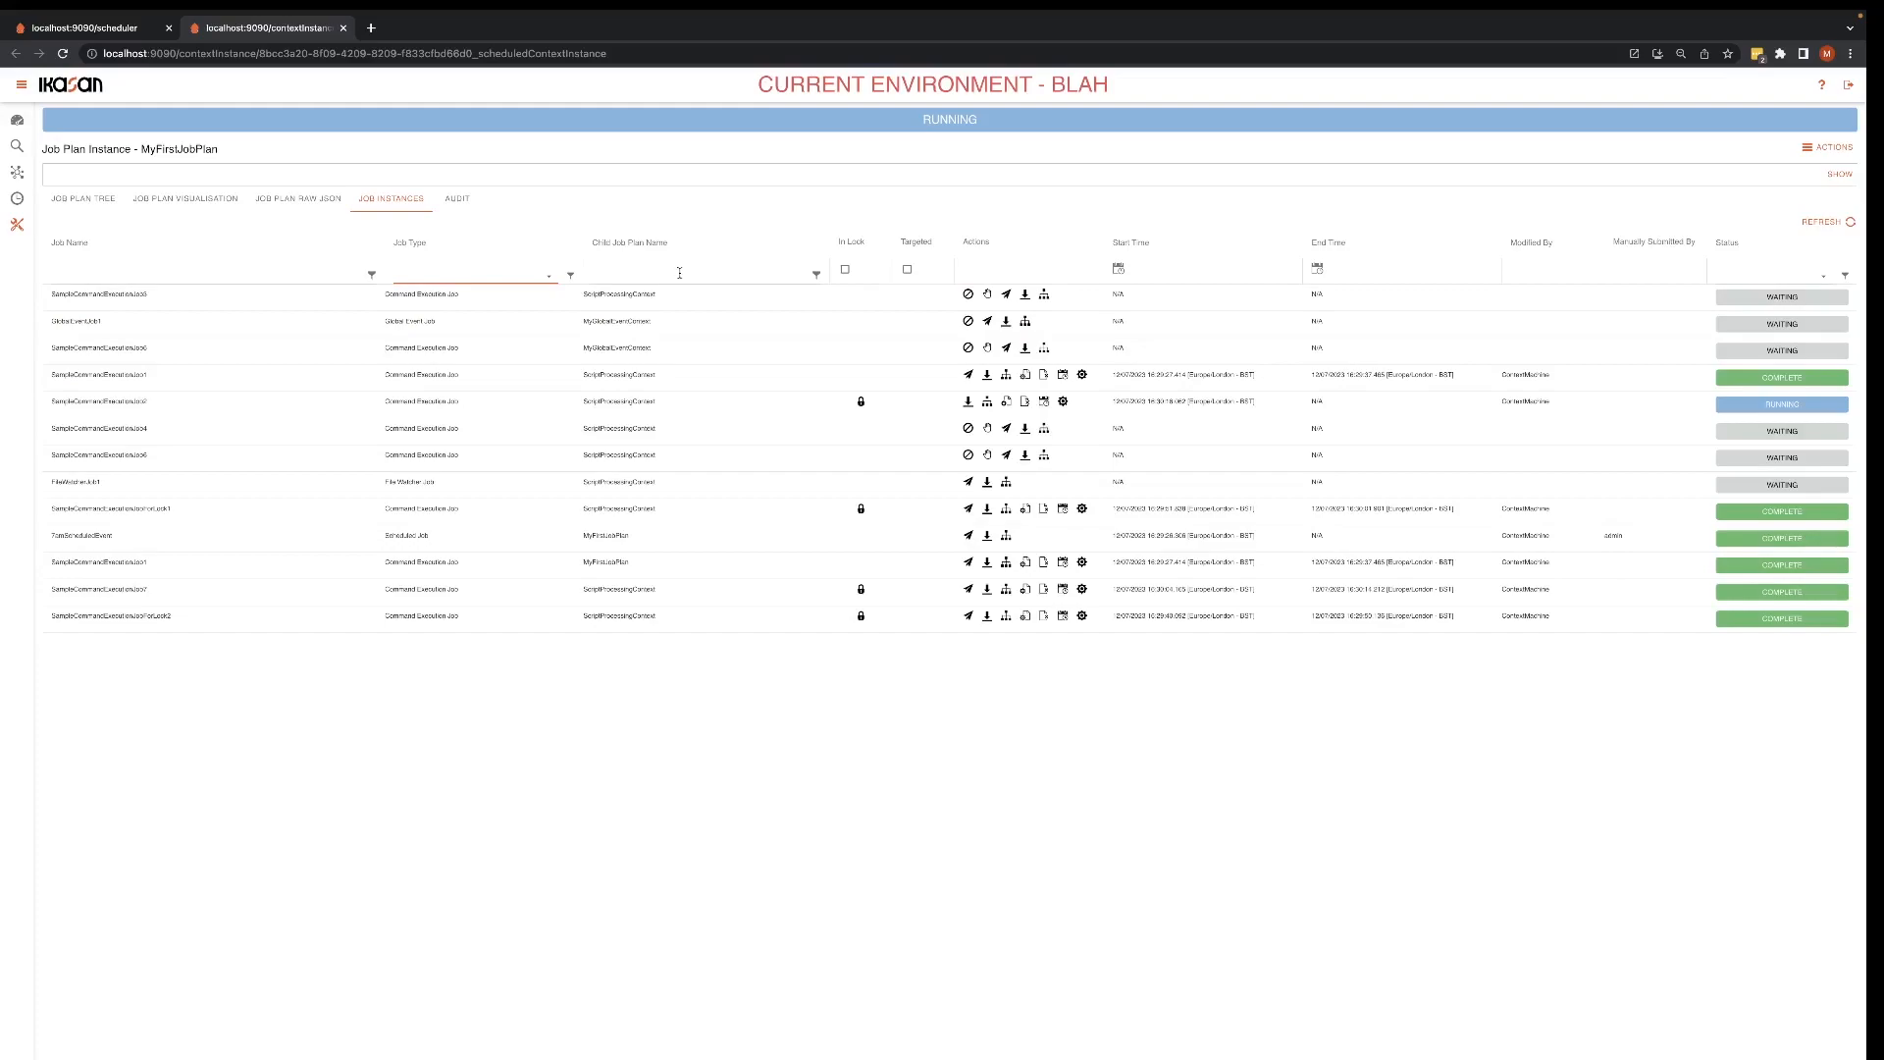
Step: Filter the job instances by child job plan name "My", clear it, and switch the In Lock filter on and off
click(773, 274)
text(My)
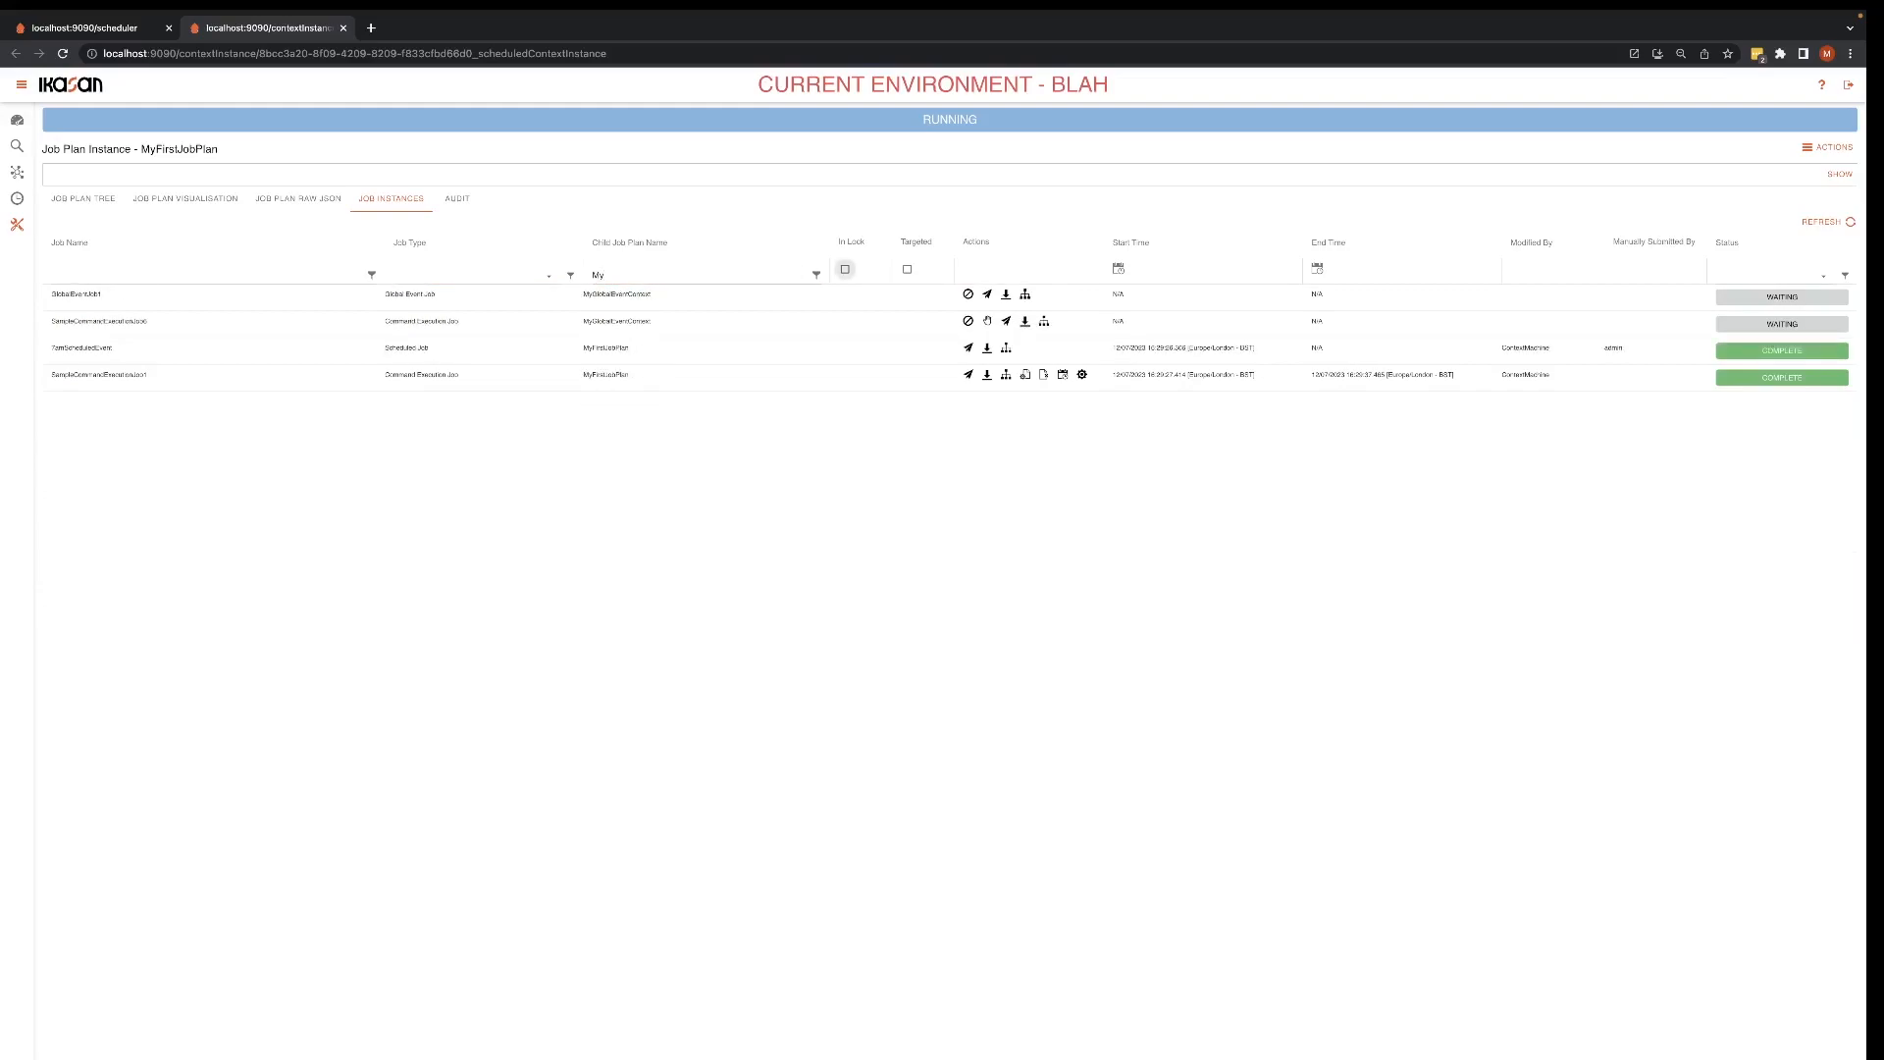
click(747, 277)
key(Tab)
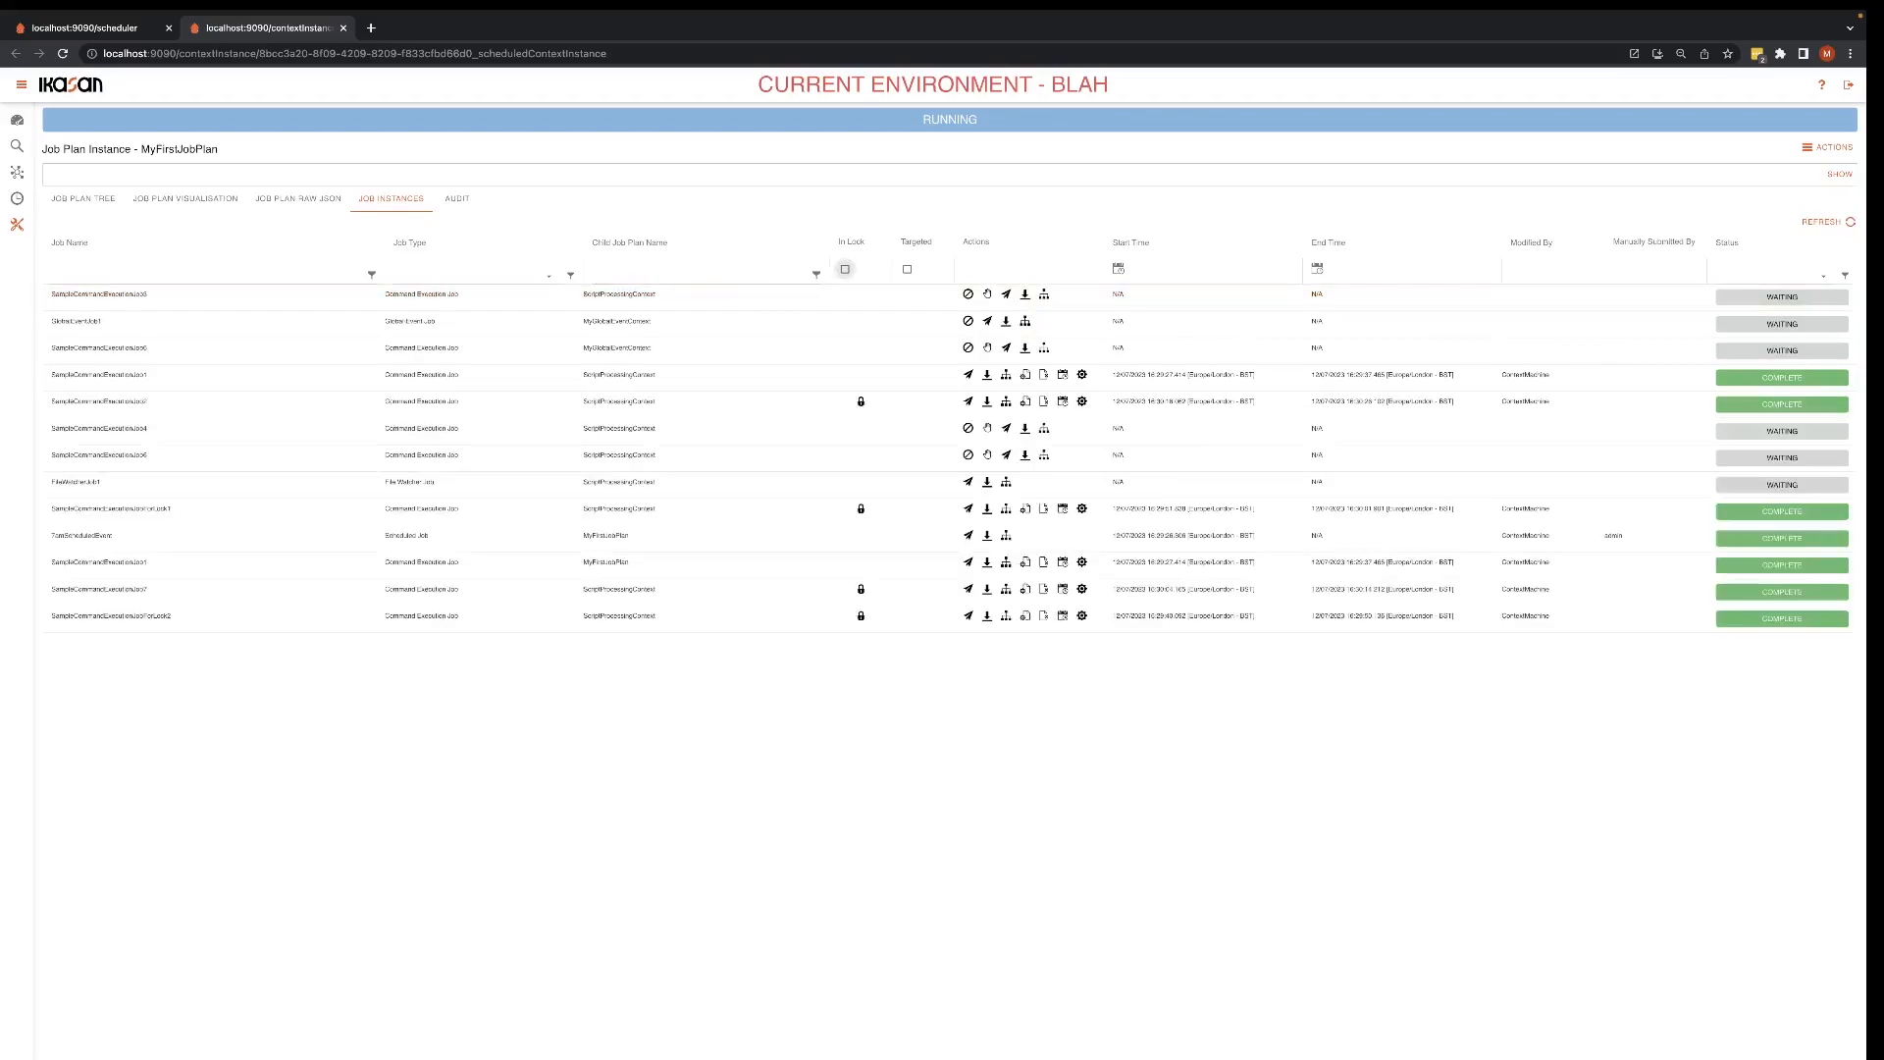
click(845, 270)
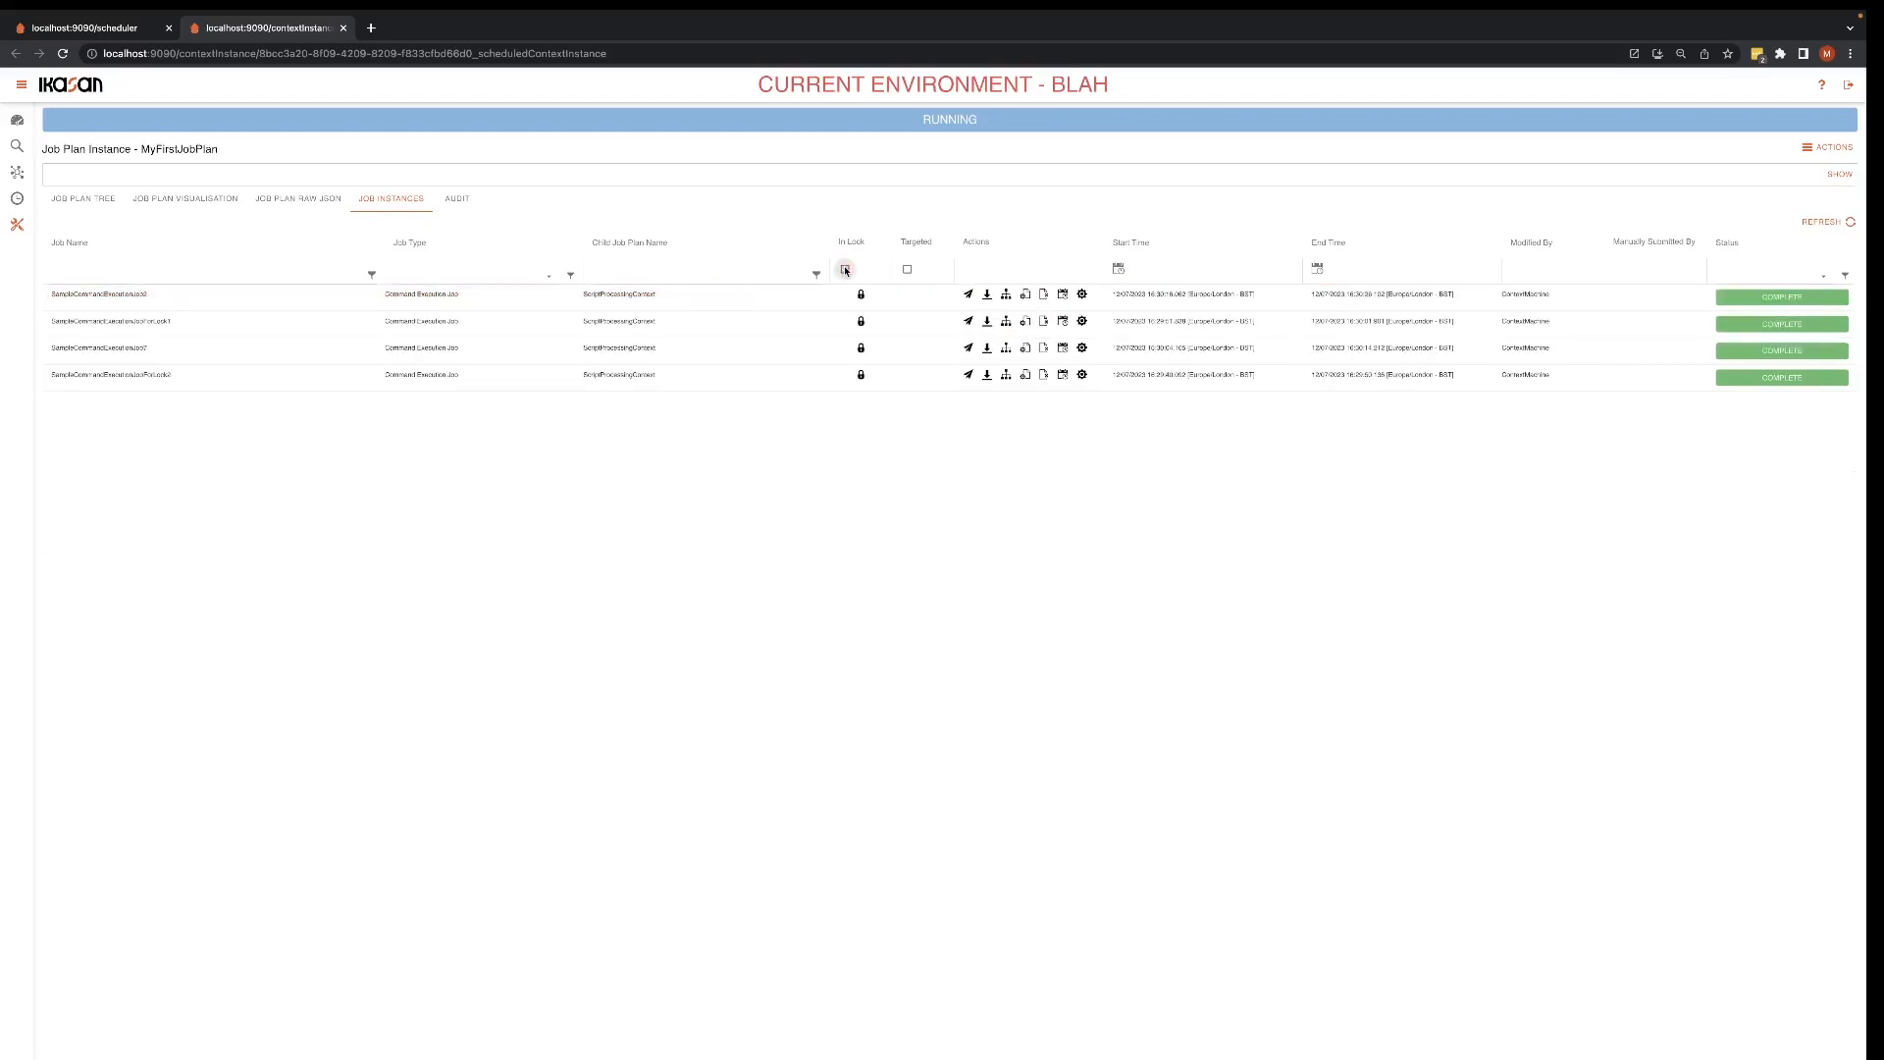
click(845, 270)
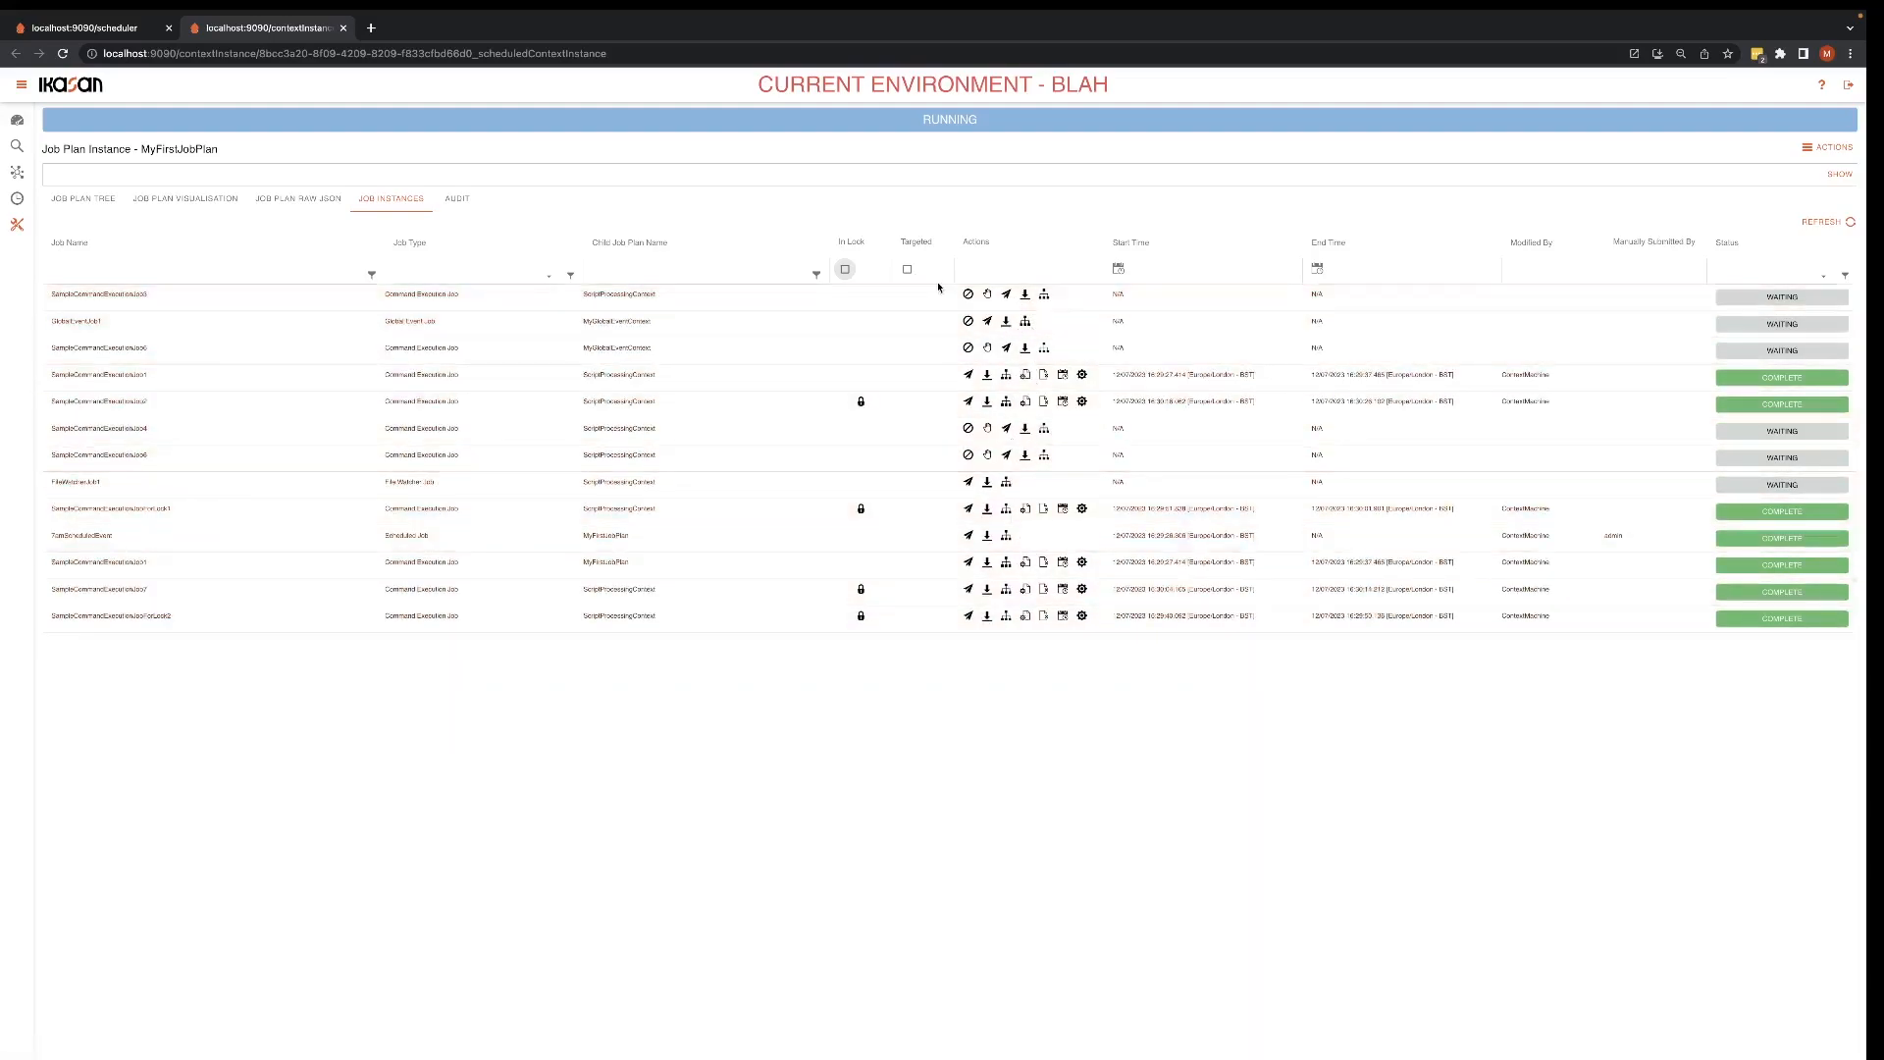
Step: Sort the job instances by job type descending and by start time descending, and remove the sorting
click(401, 246)
click(401, 245)
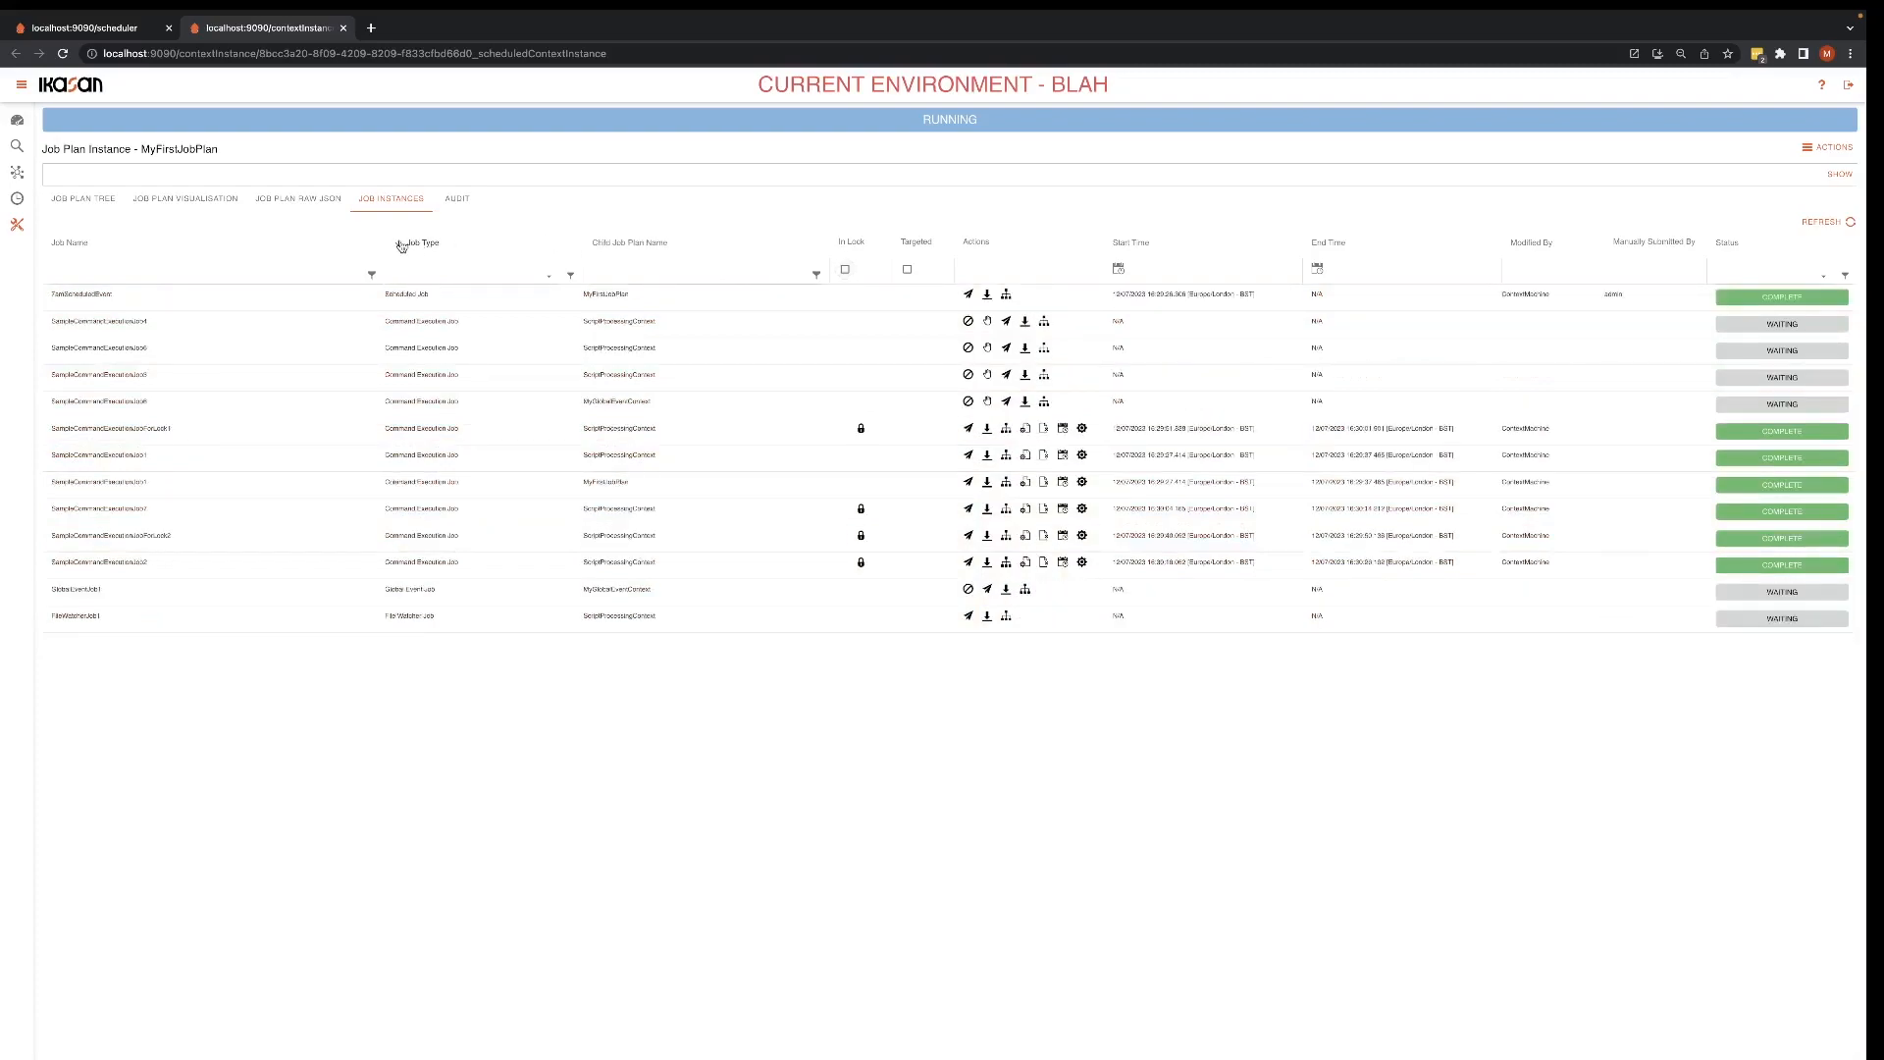
click(1120, 246)
click(1120, 246)
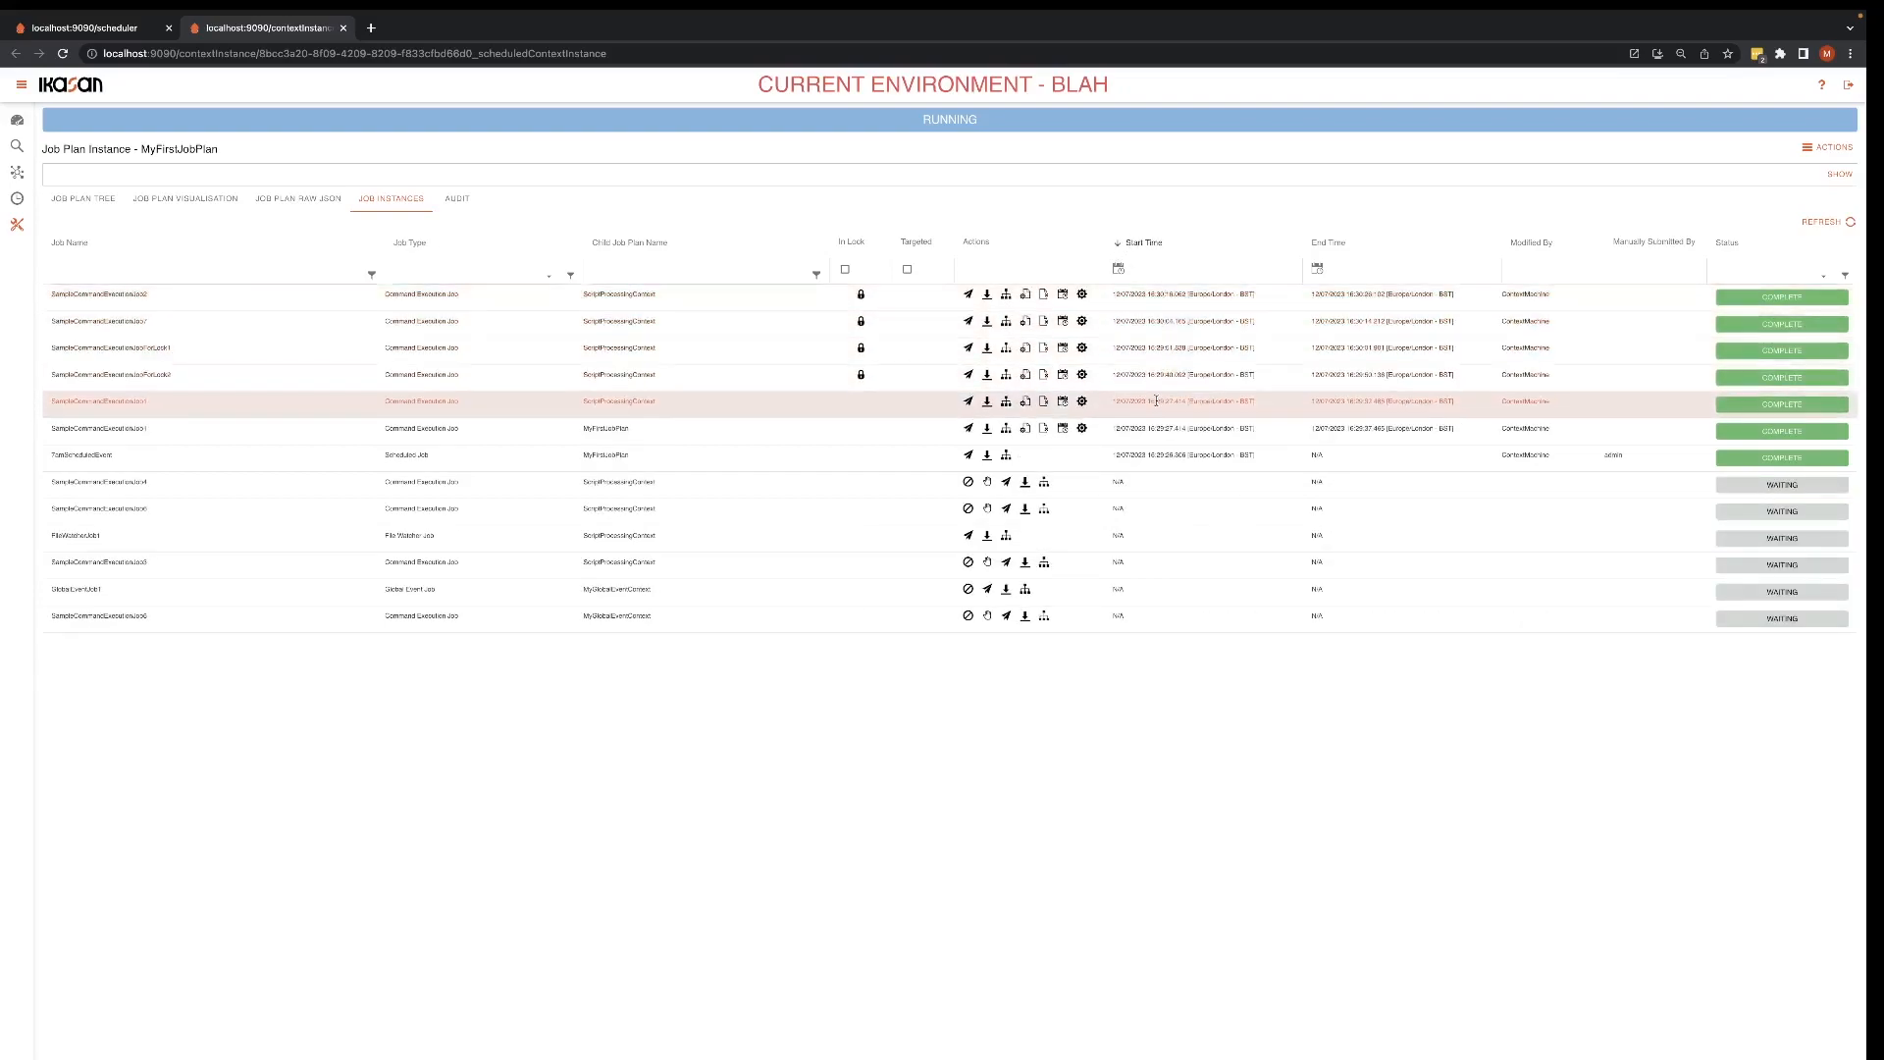
click(1120, 245)
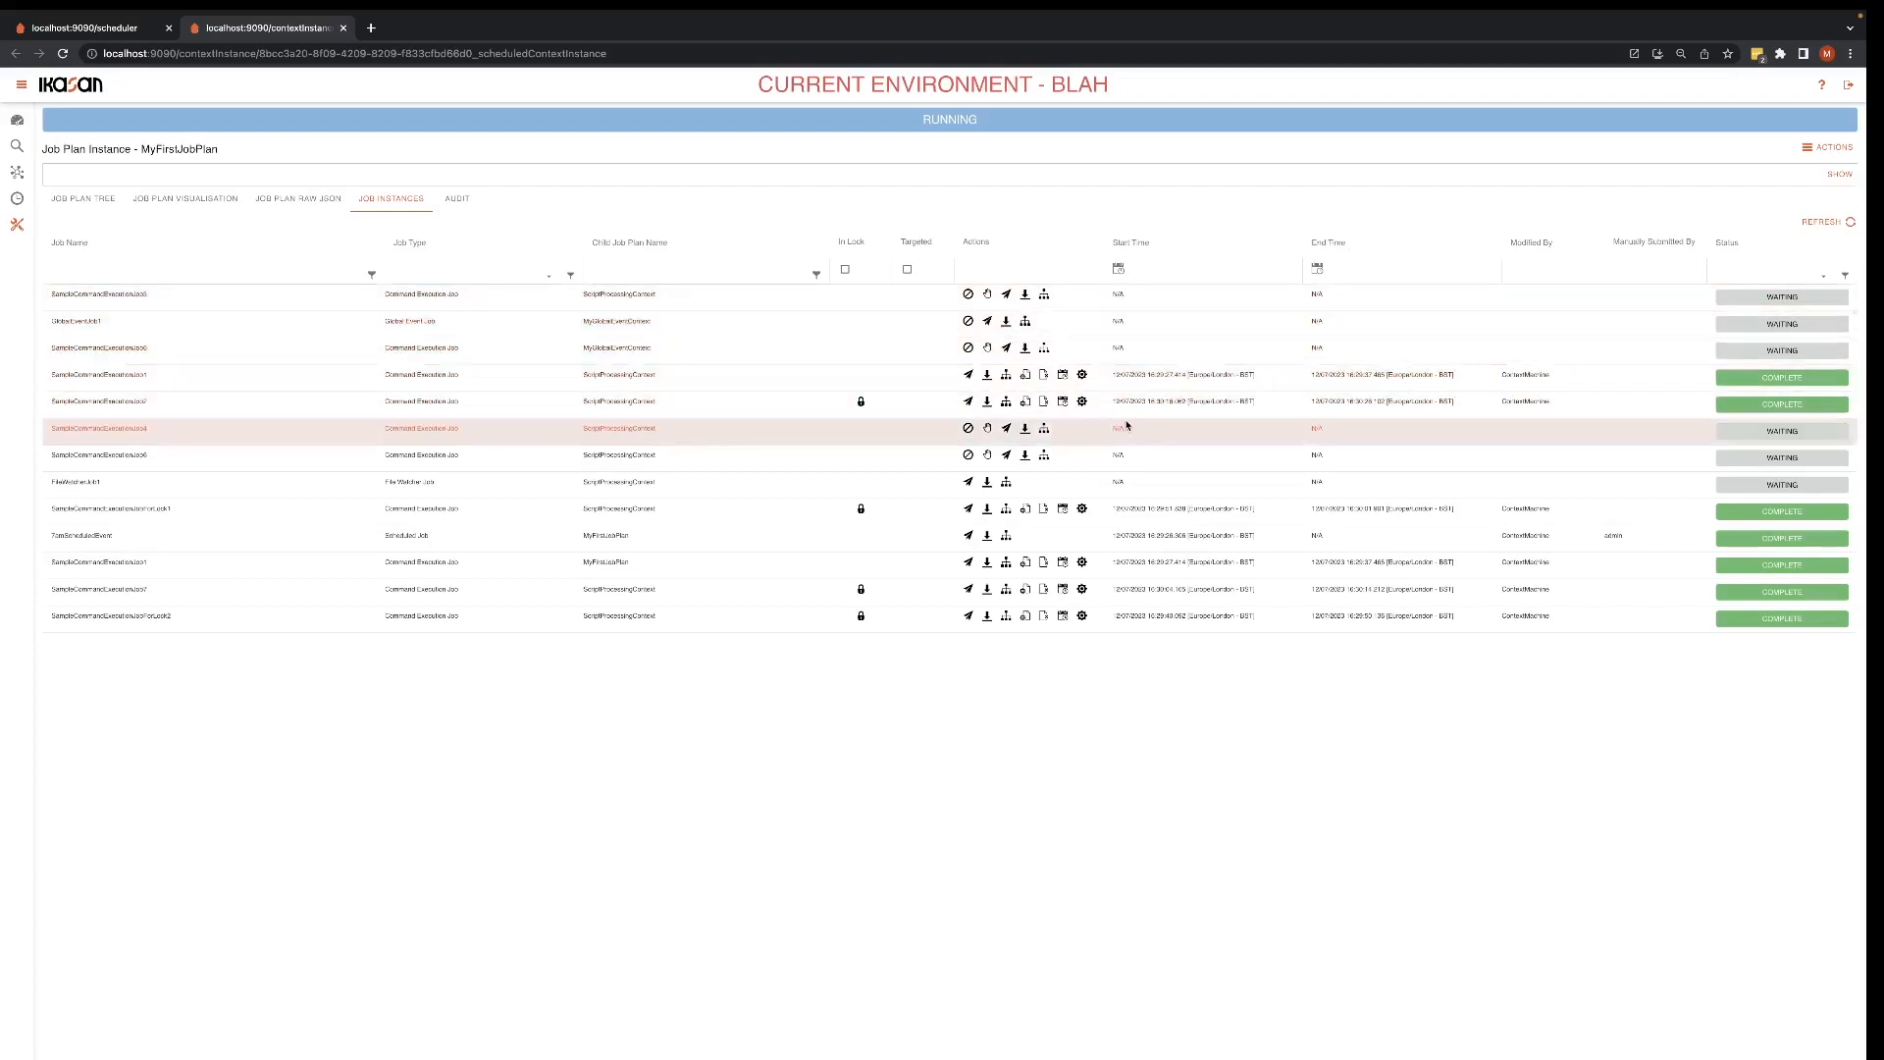
Step: View the MyFirstJobPlan visualisation from its command execution job's row, and the output log of SampleCommandExecutionJob7, closing each
click(1007, 564)
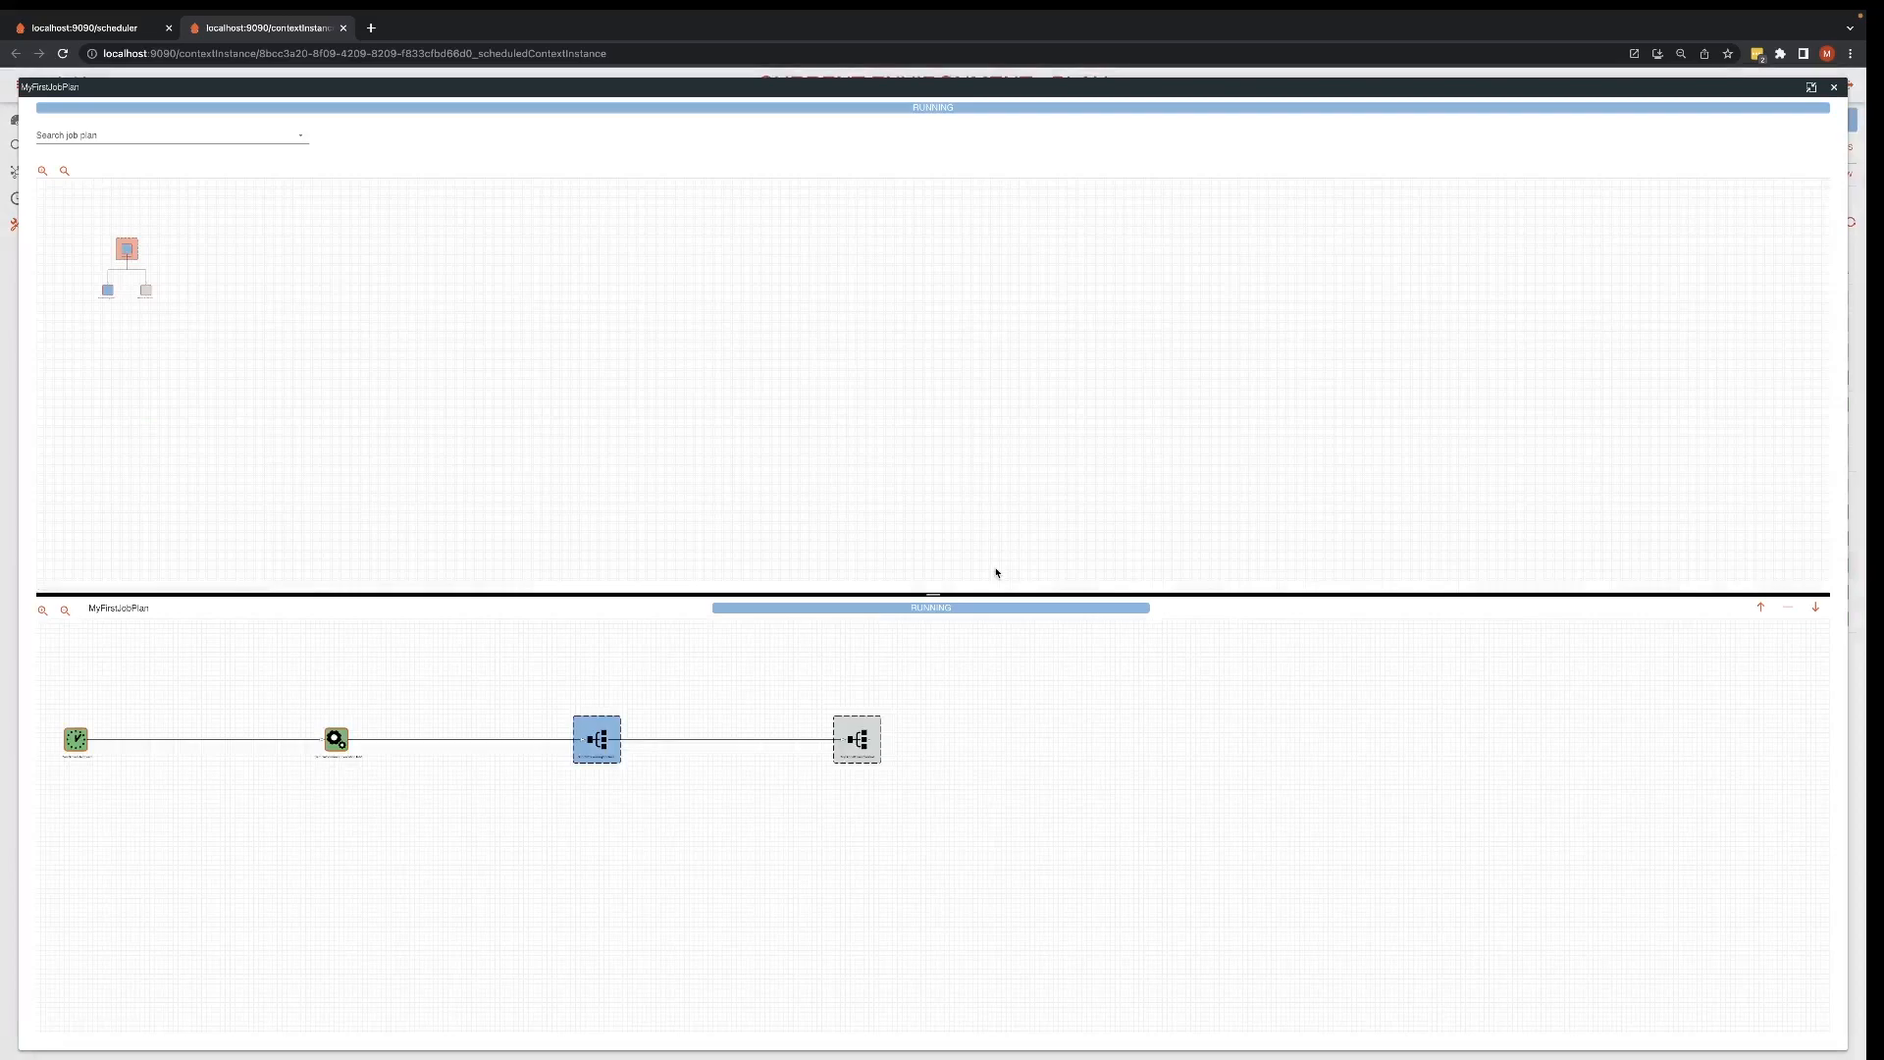
click(1834, 87)
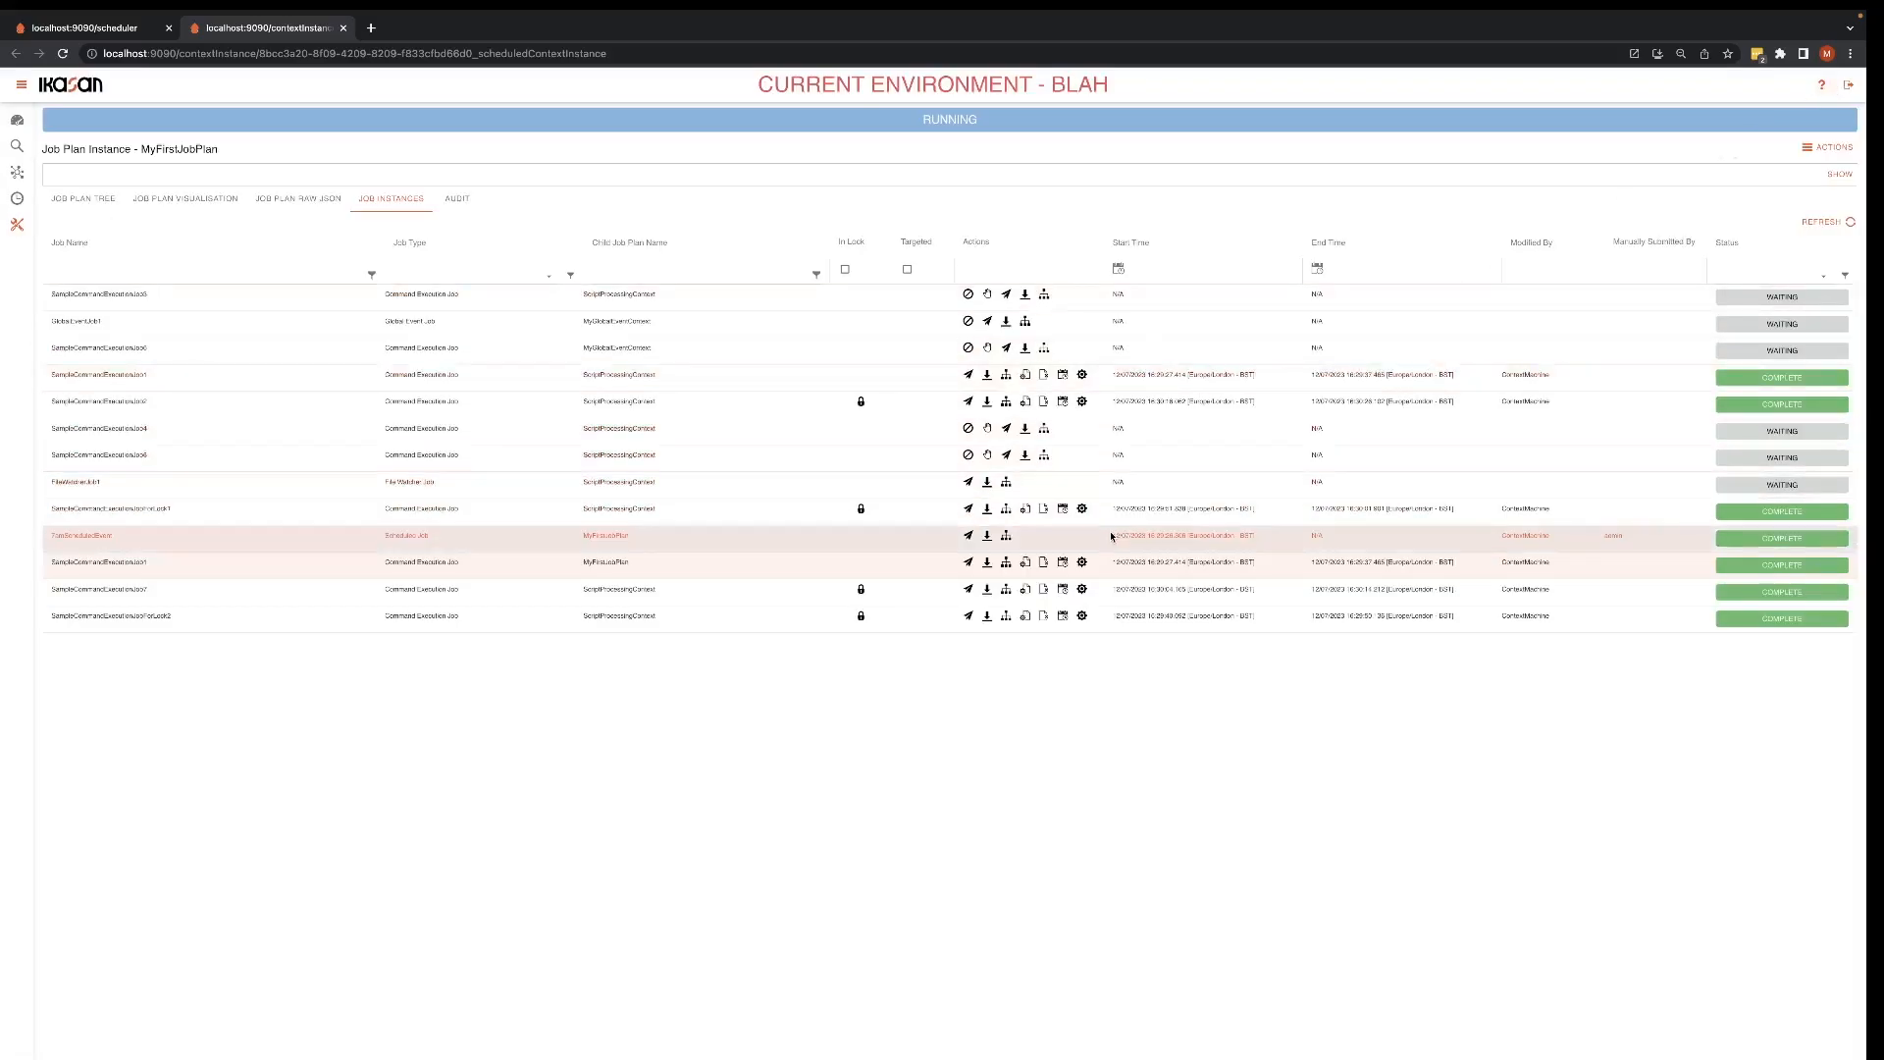
click(1027, 590)
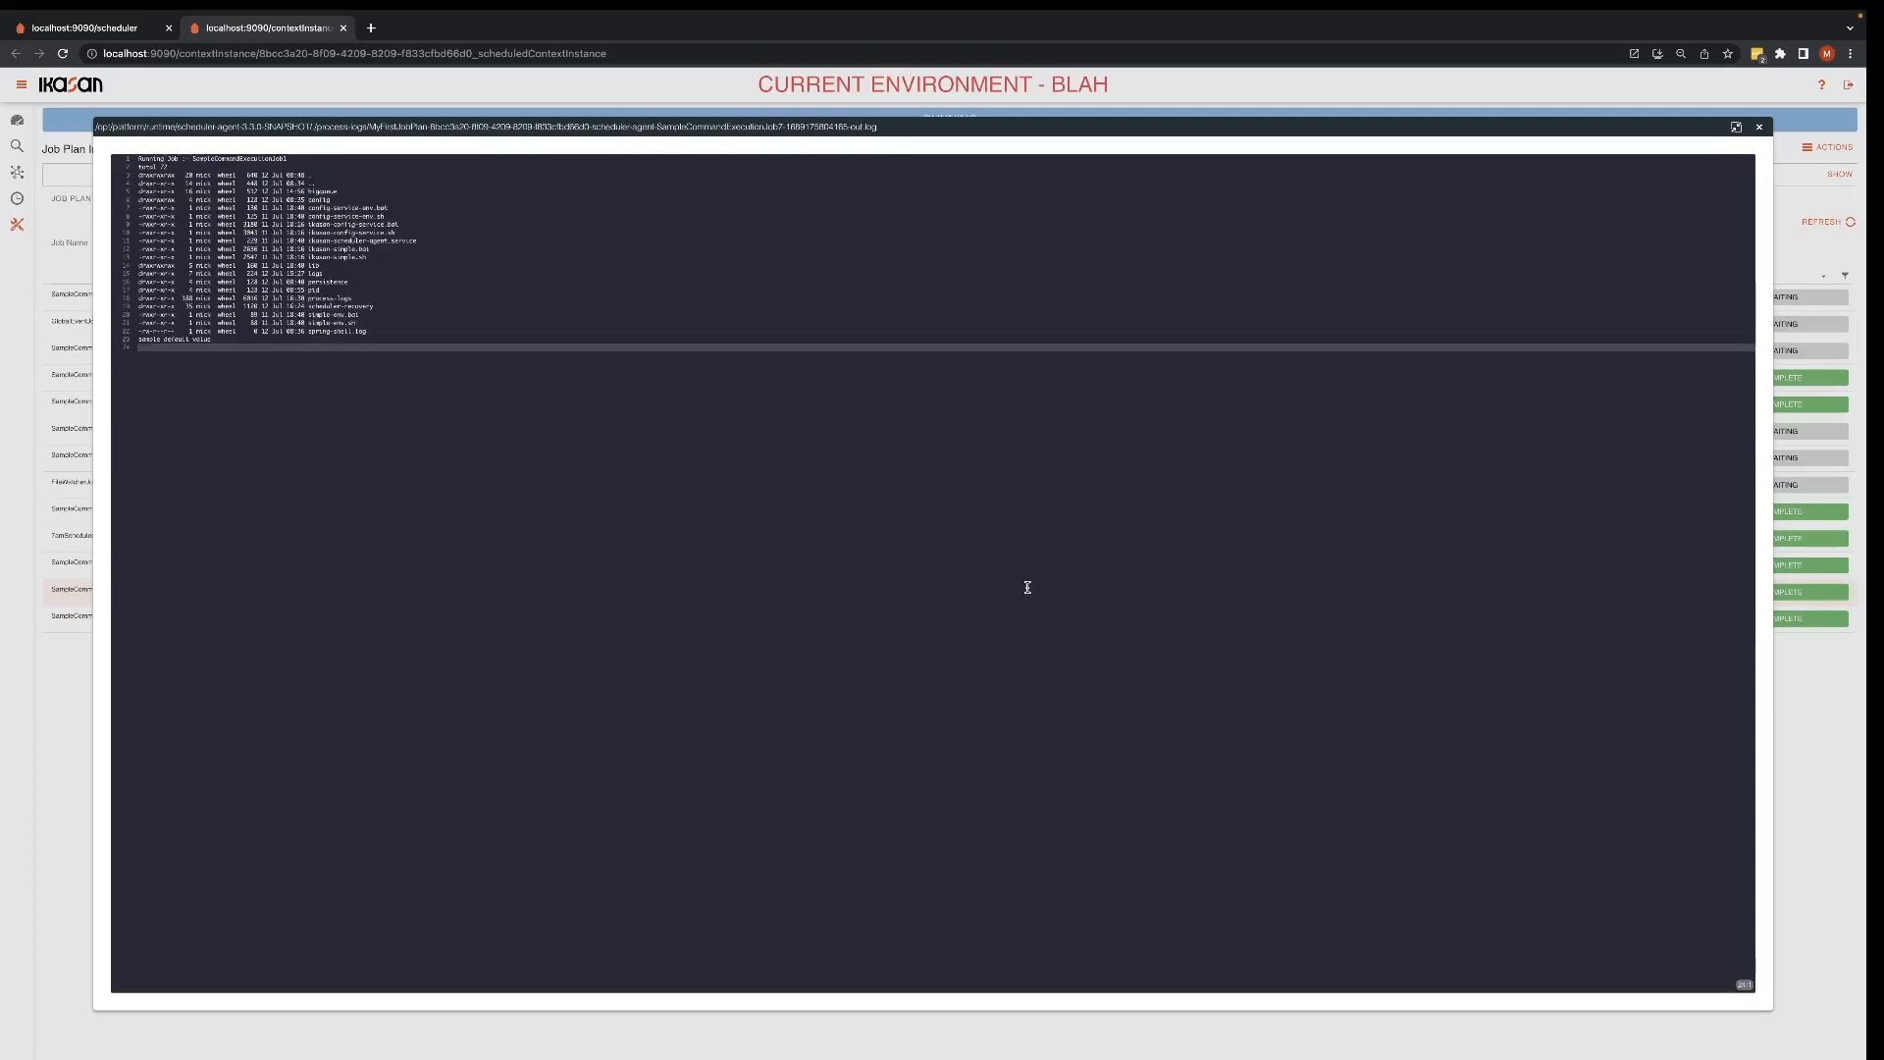
click(1757, 127)
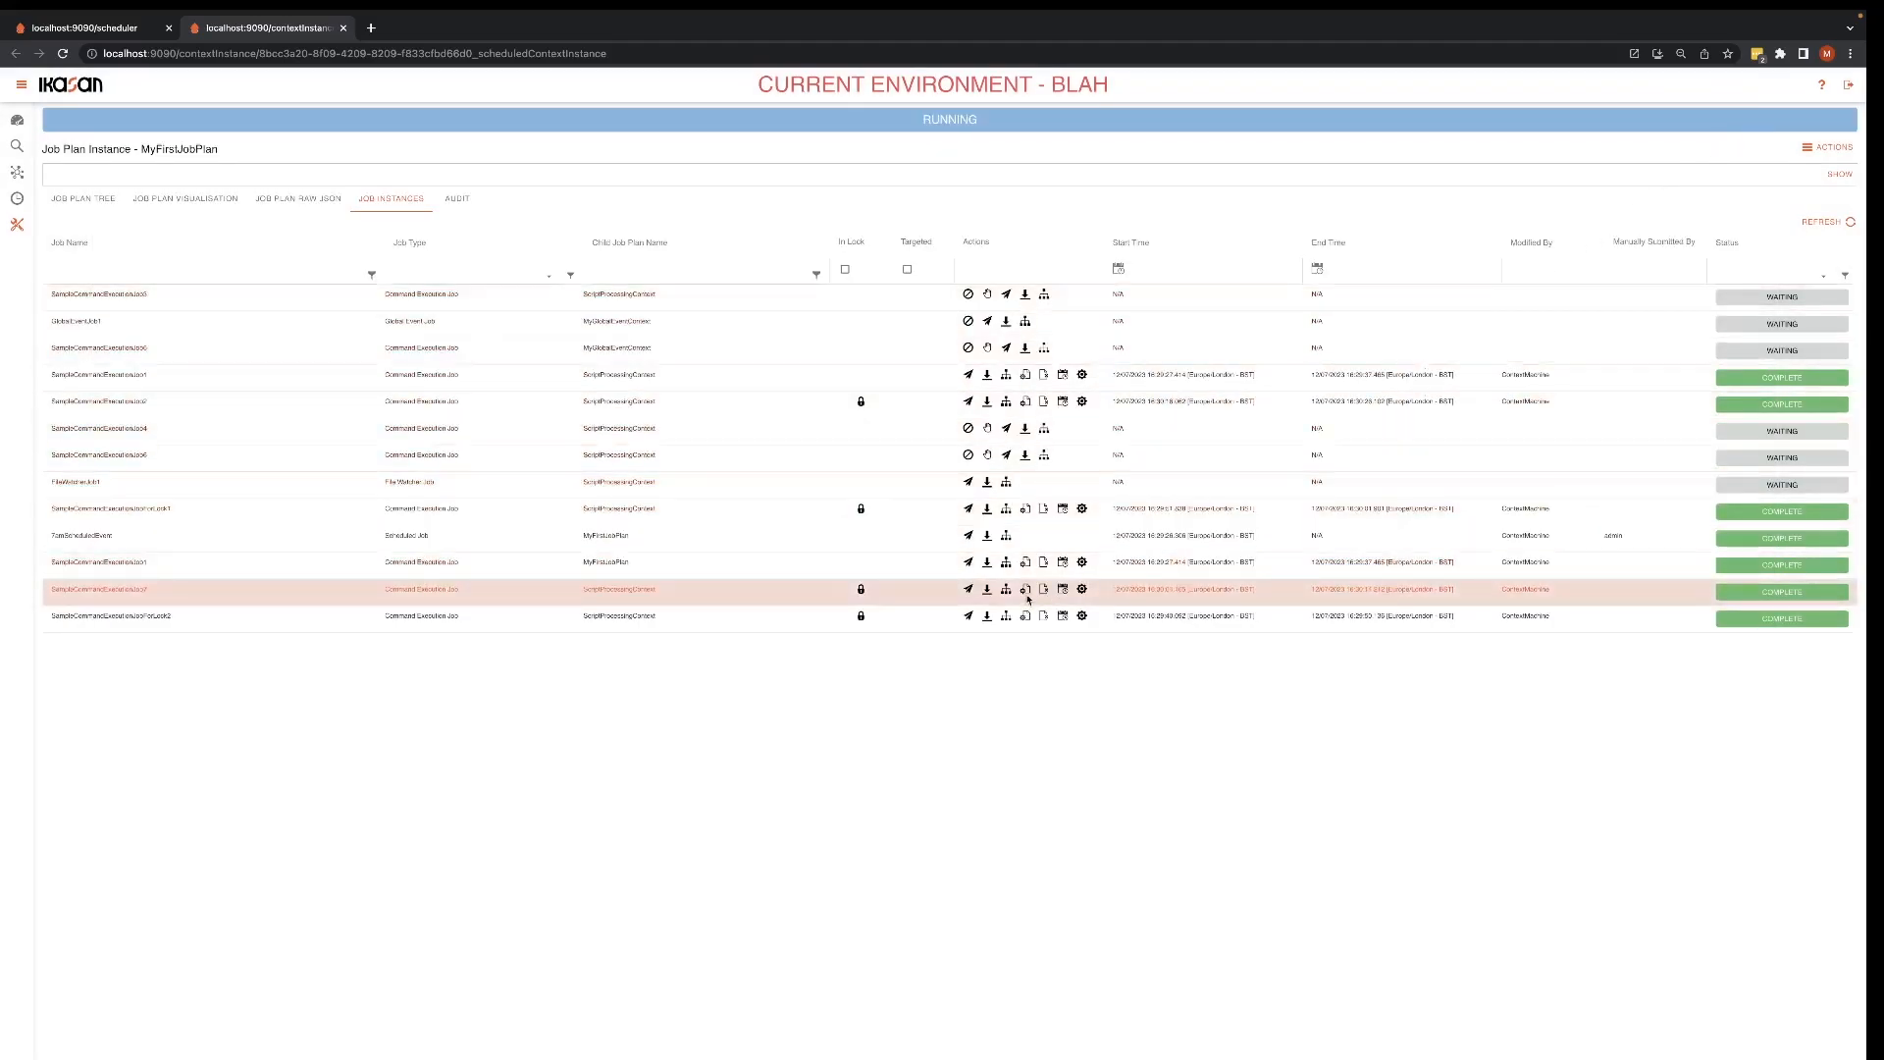
Step: Read through the scheduled process event JSON of SampleCommandExecutionJob7 and close it
click(1062, 589)
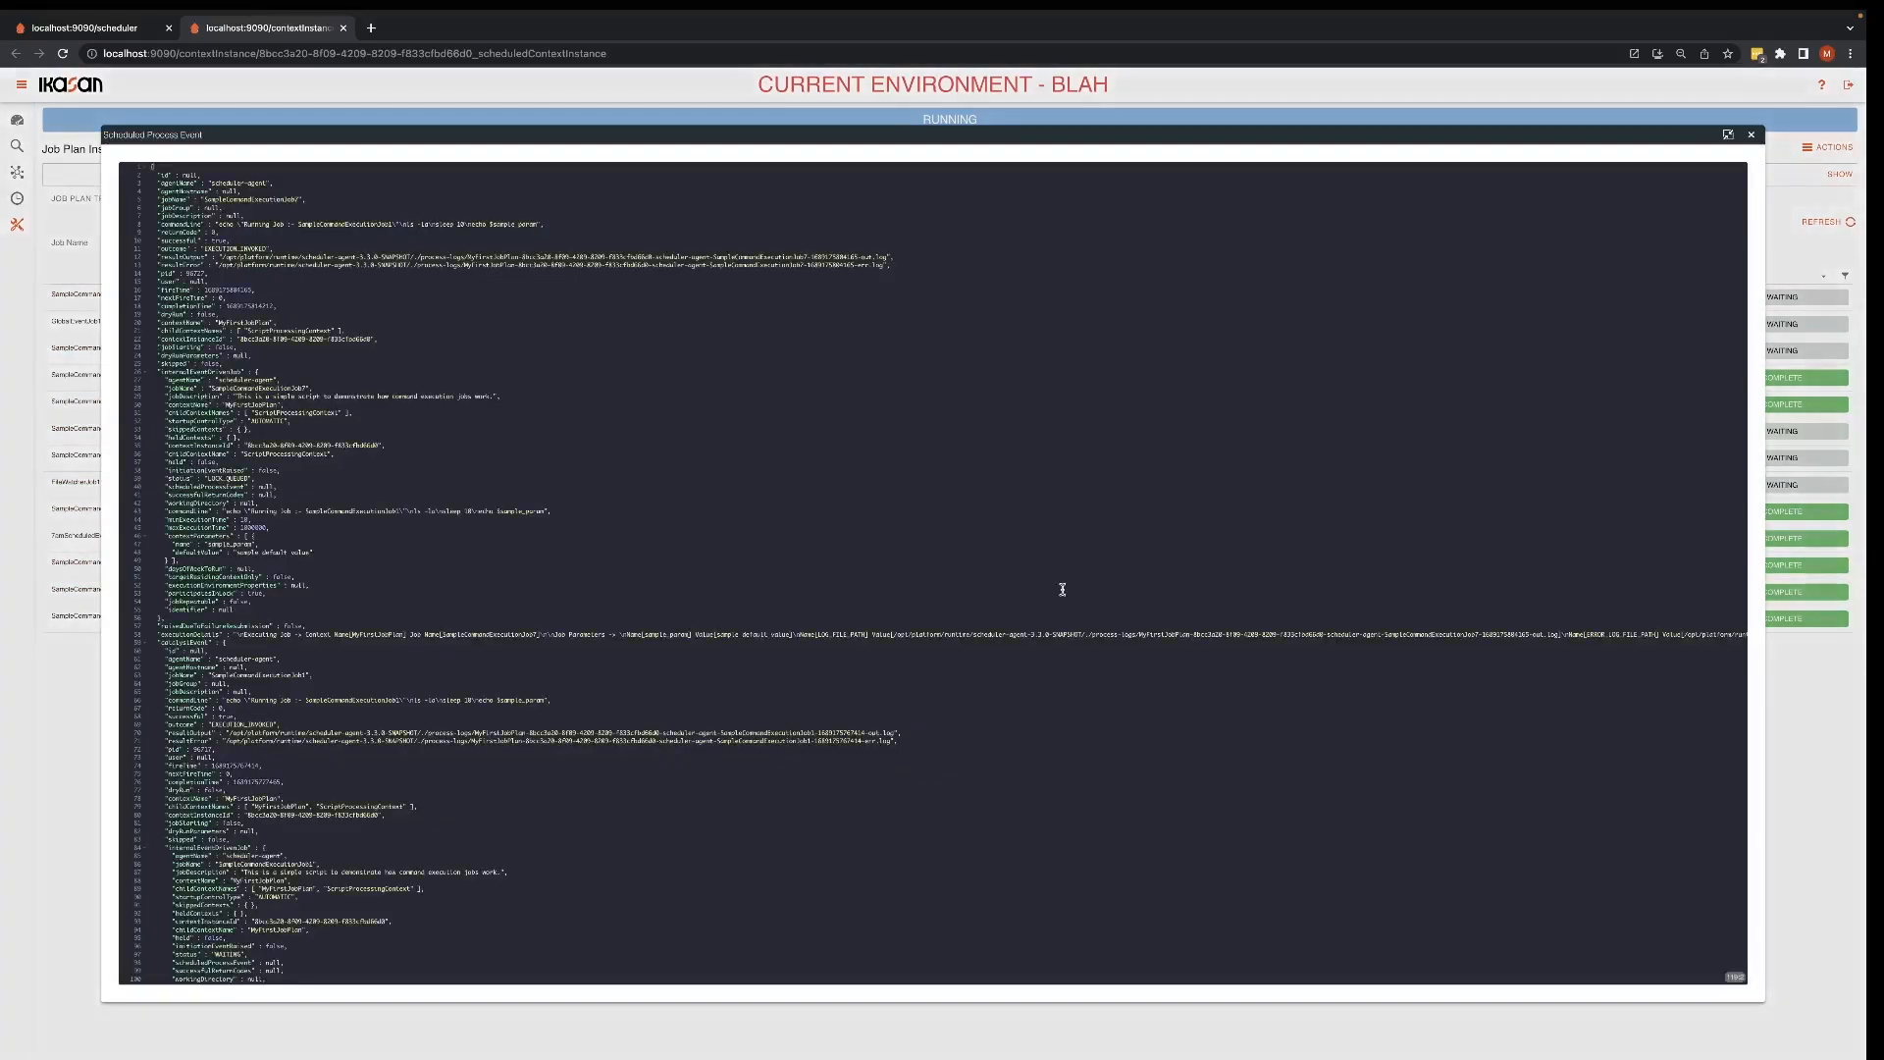
scroll(1062, 589, down, 3)
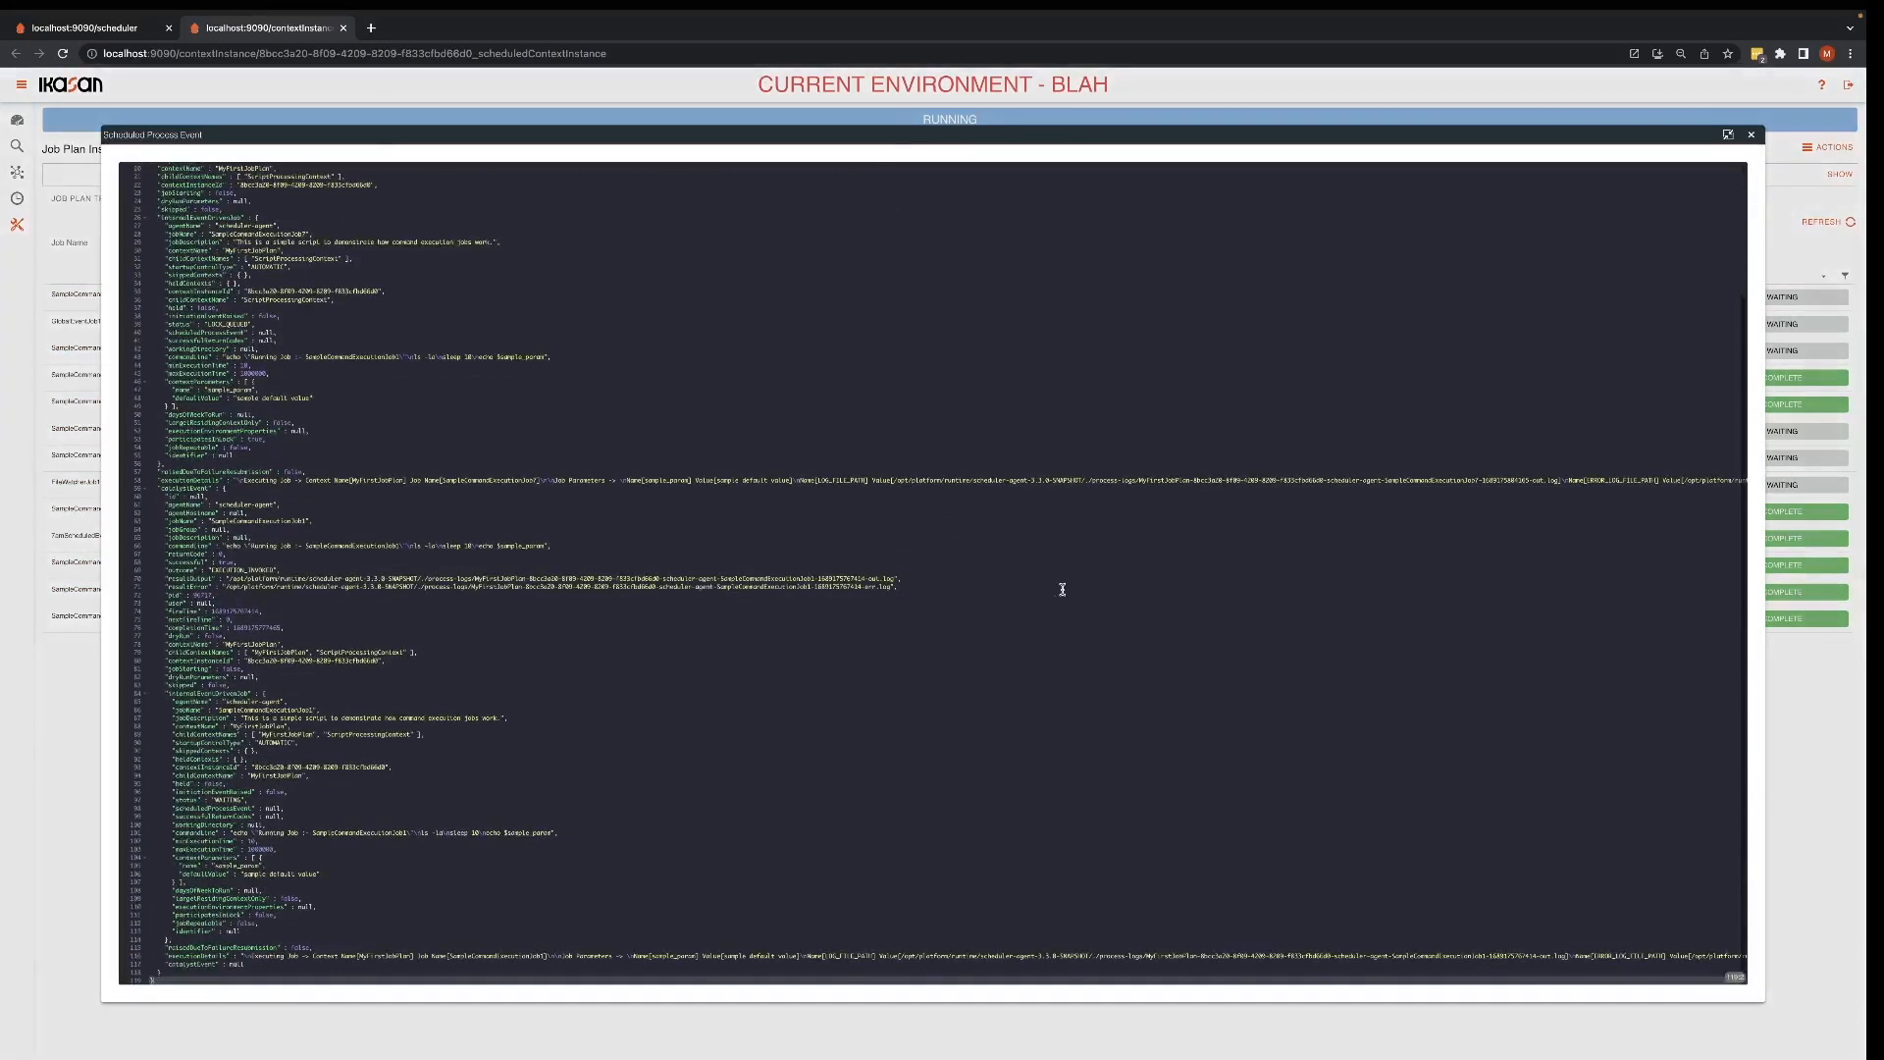
scroll(1062, 589, up, 3)
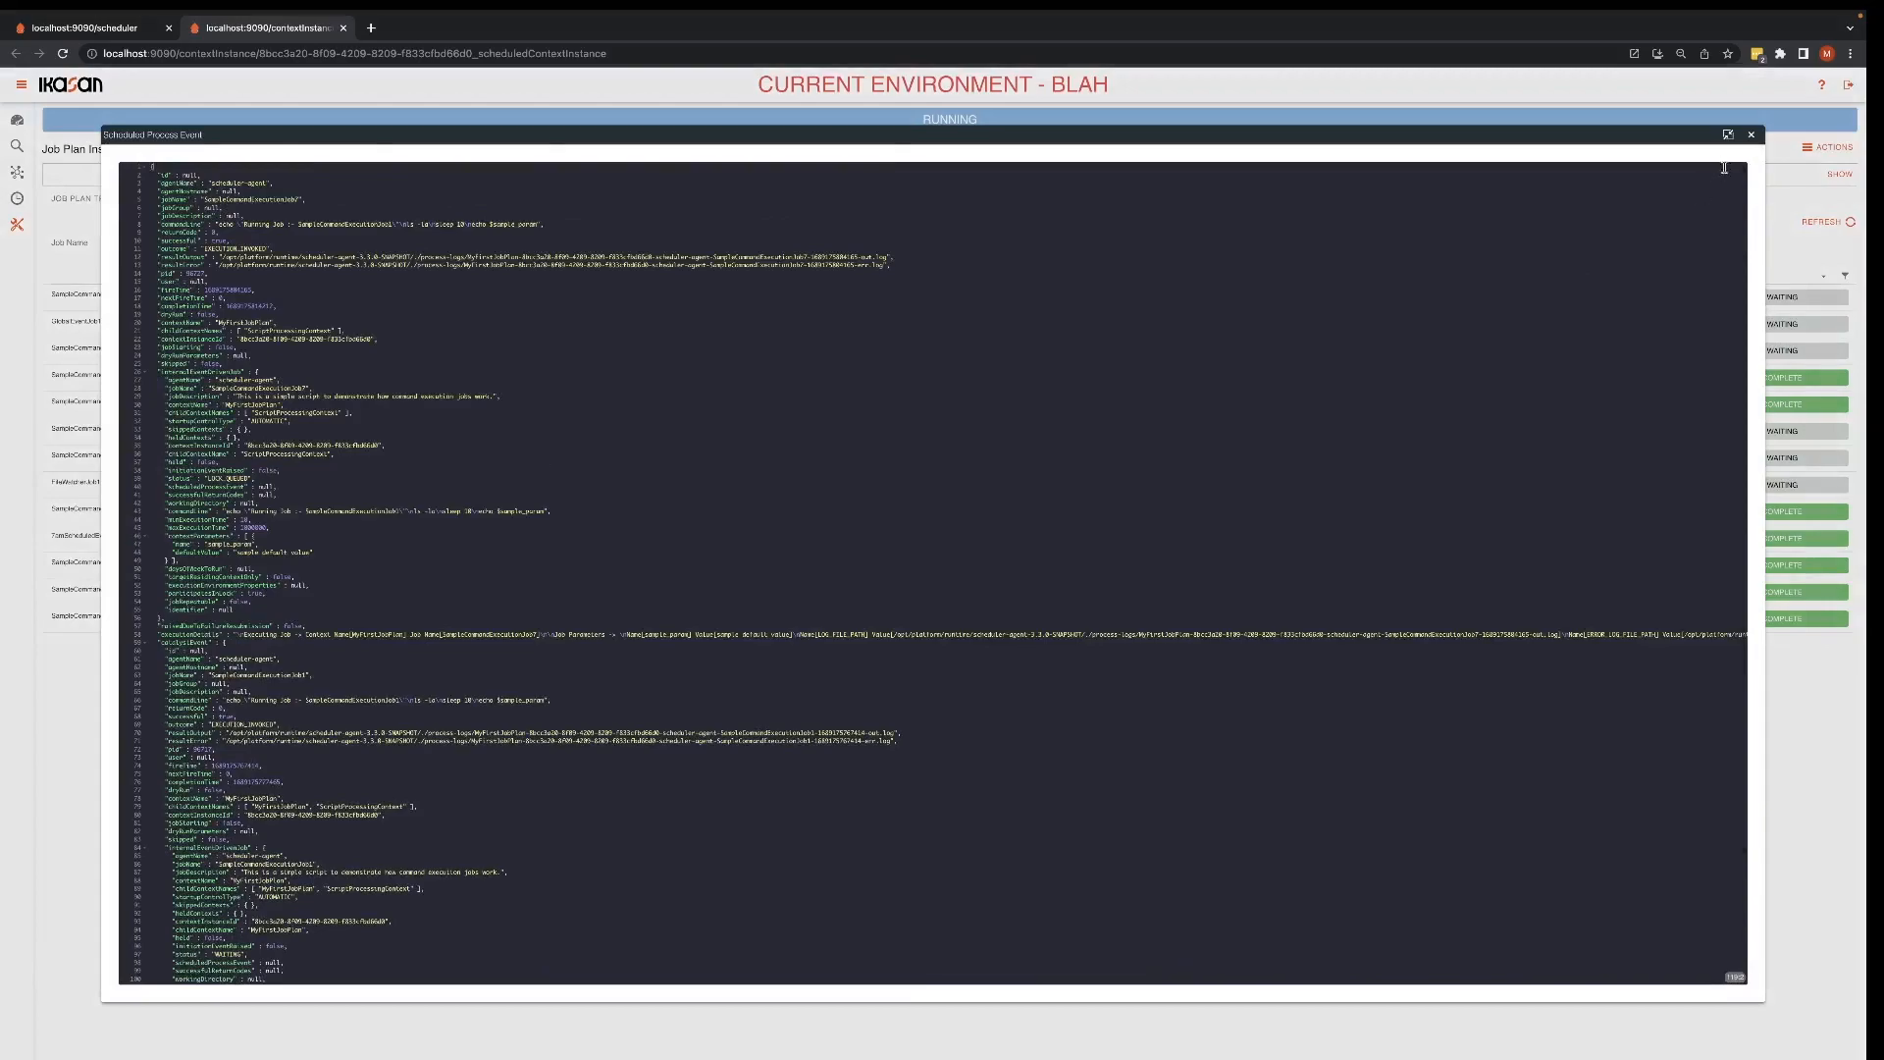
click(1751, 135)
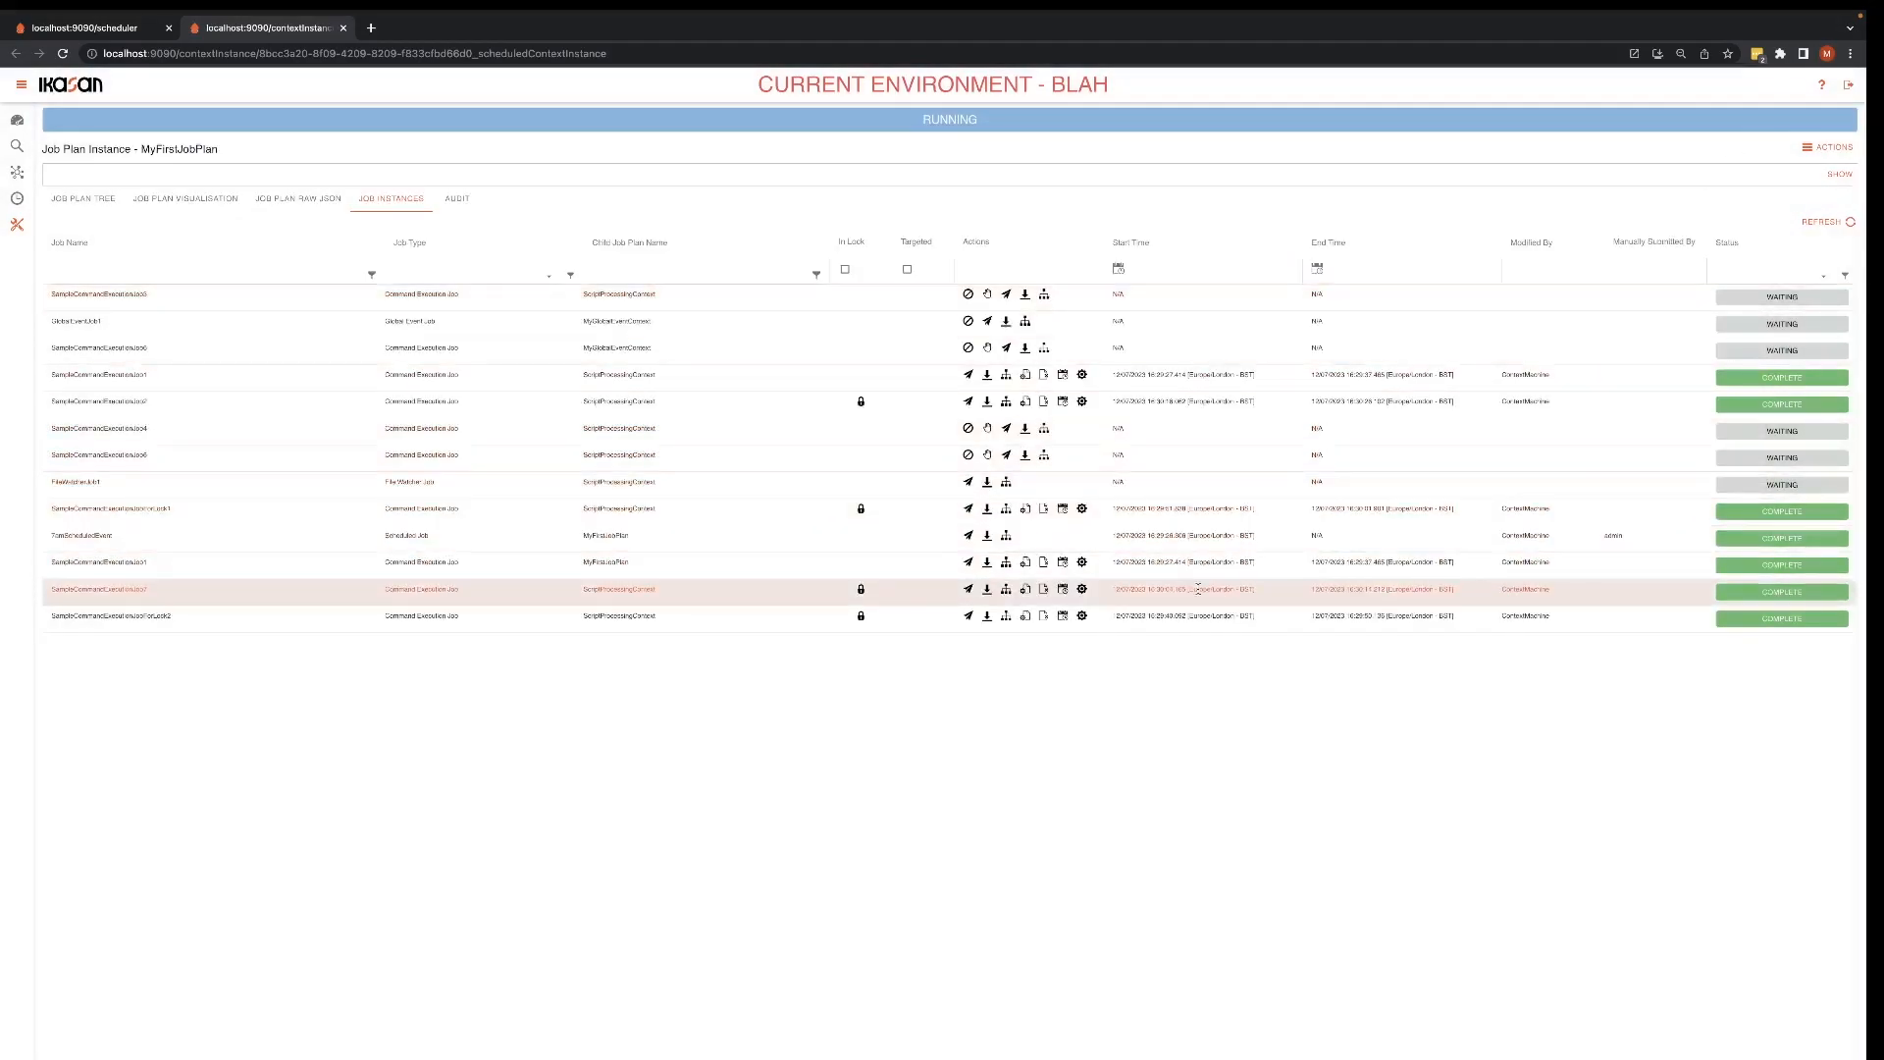
Step: Examine the process execution details of SampleCommandExecutionJobForLock2, highlight the process command lines, and close the details
click(1082, 616)
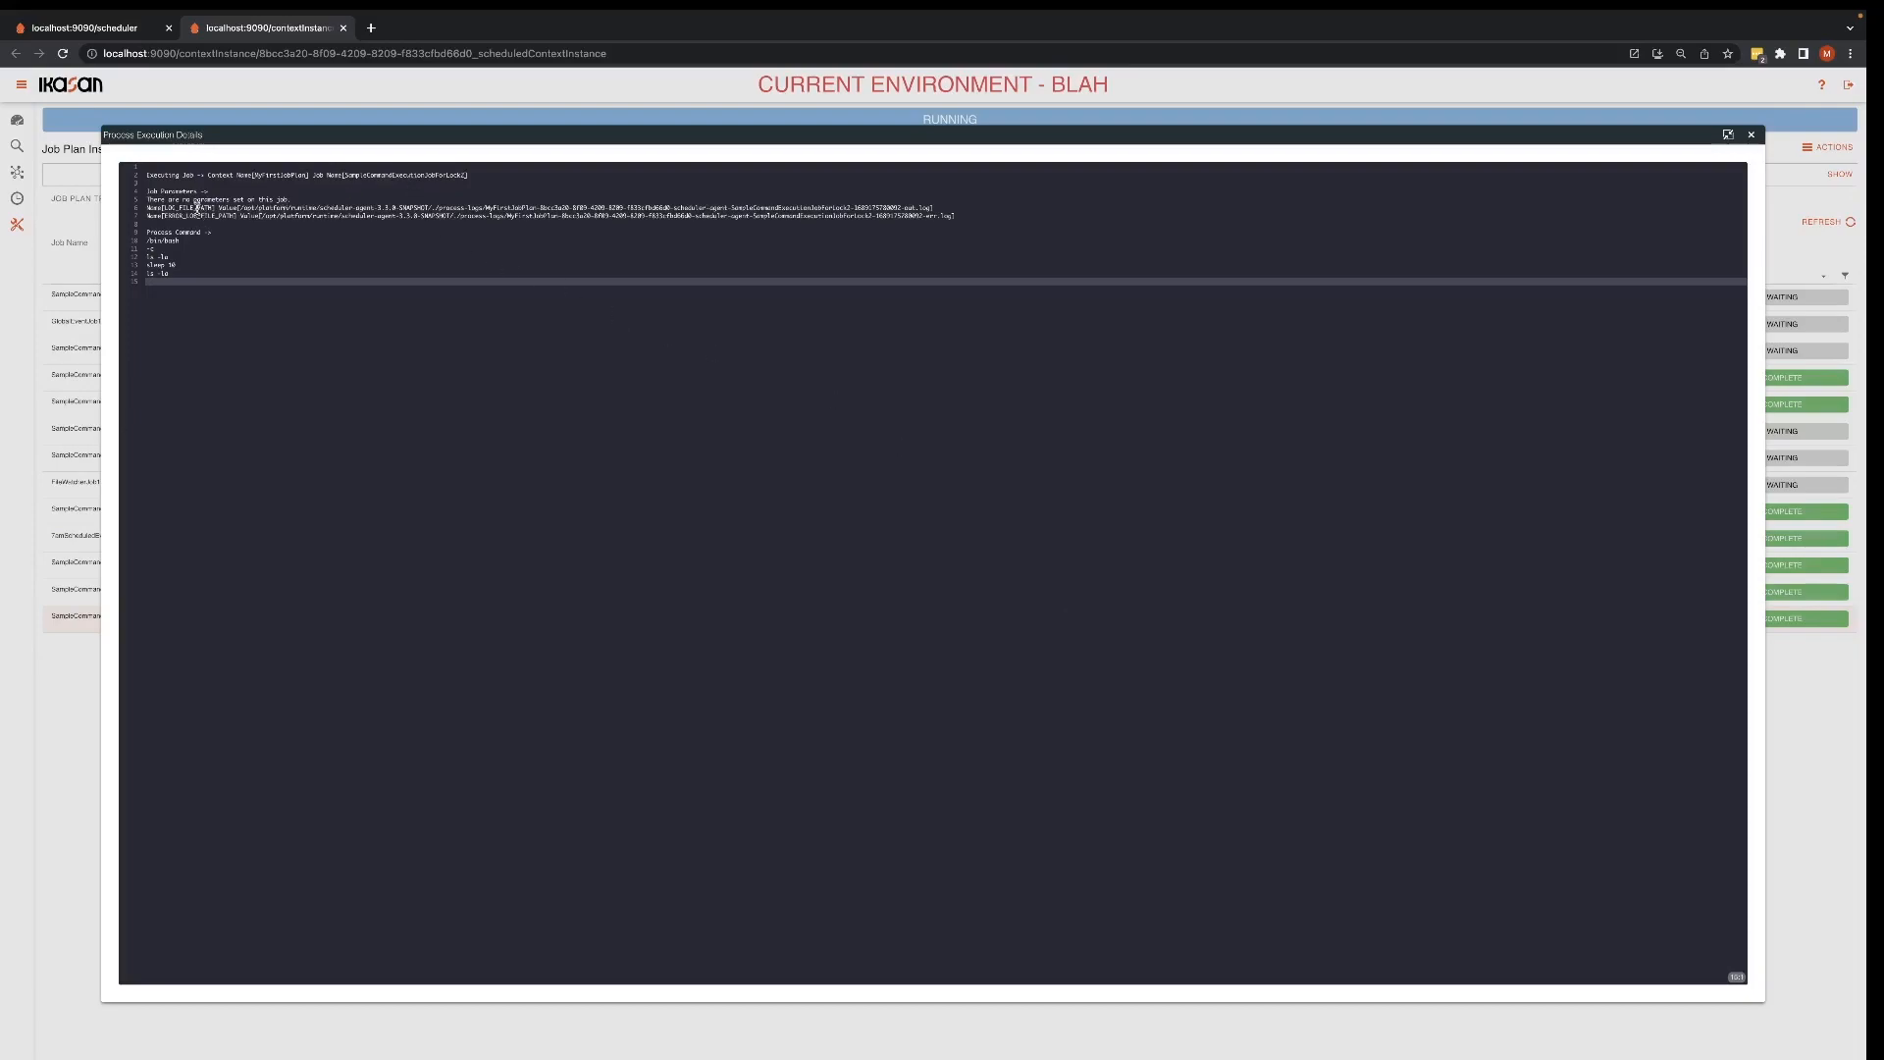
drag(170, 274, 149, 234)
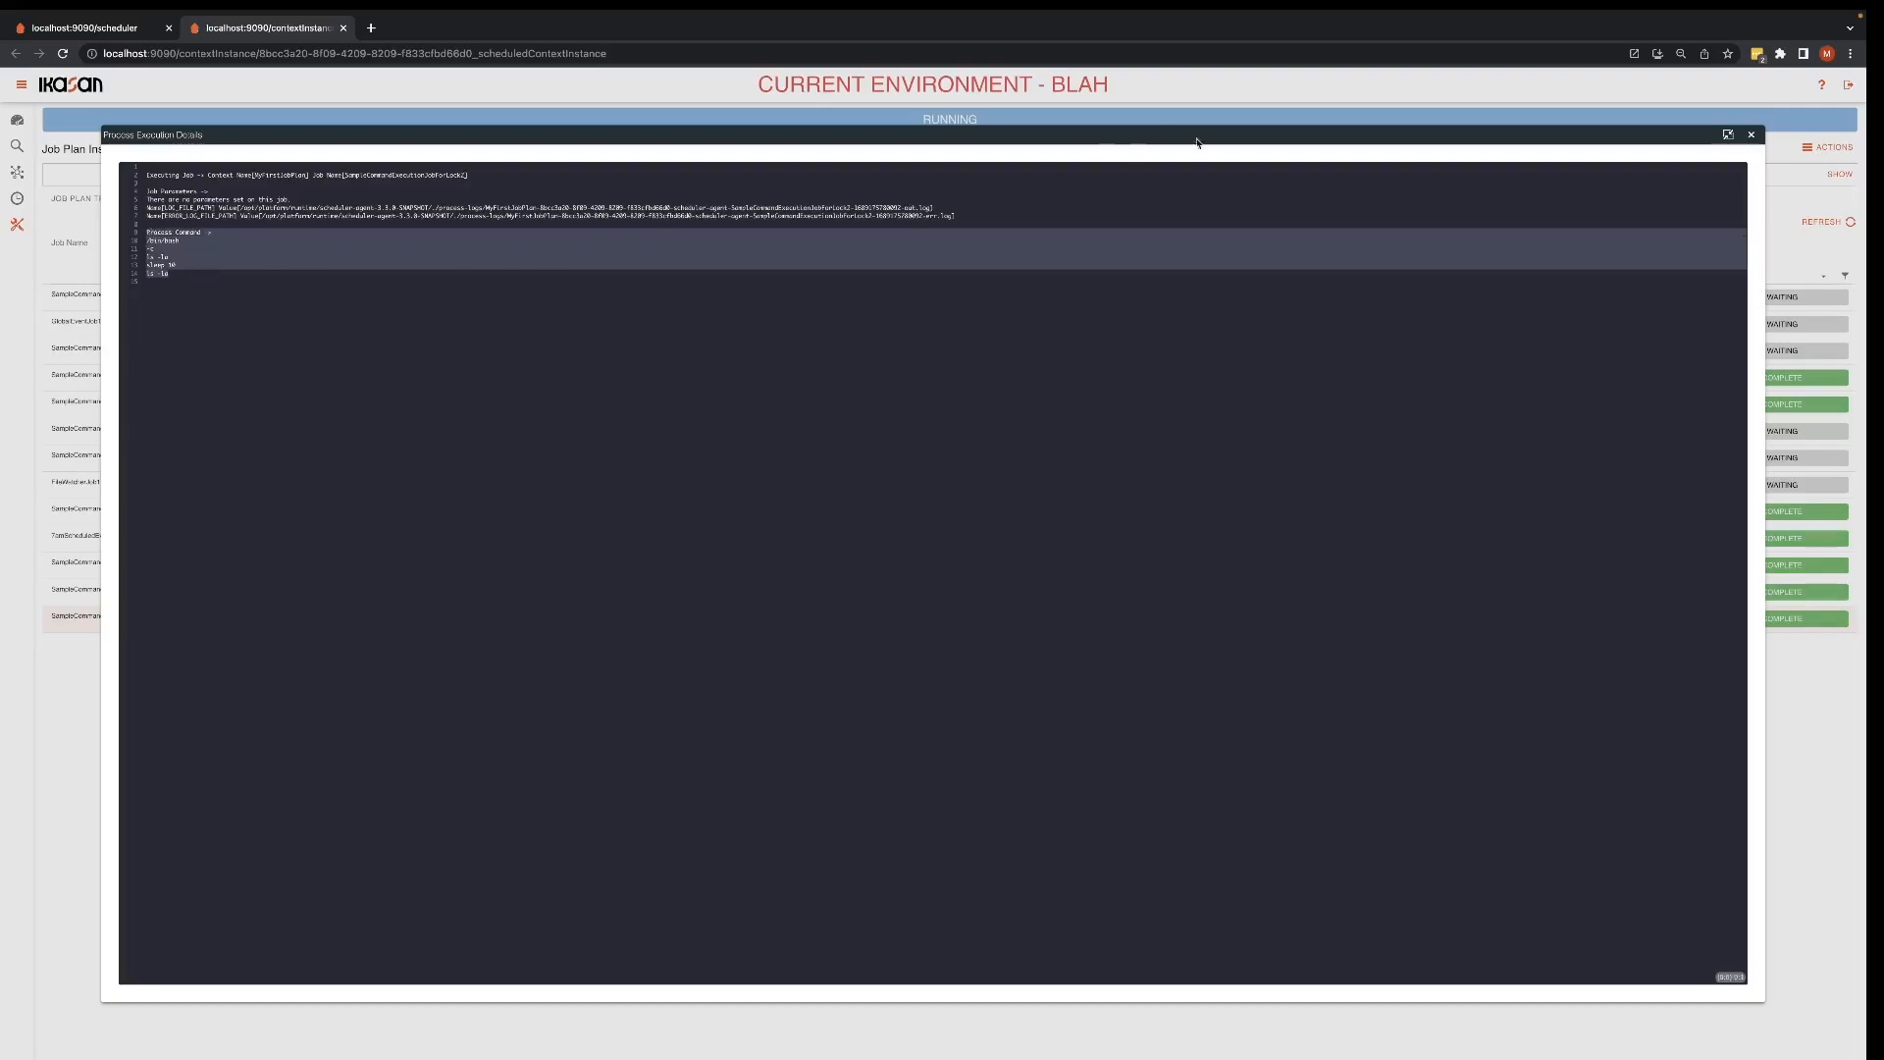
click(1751, 131)
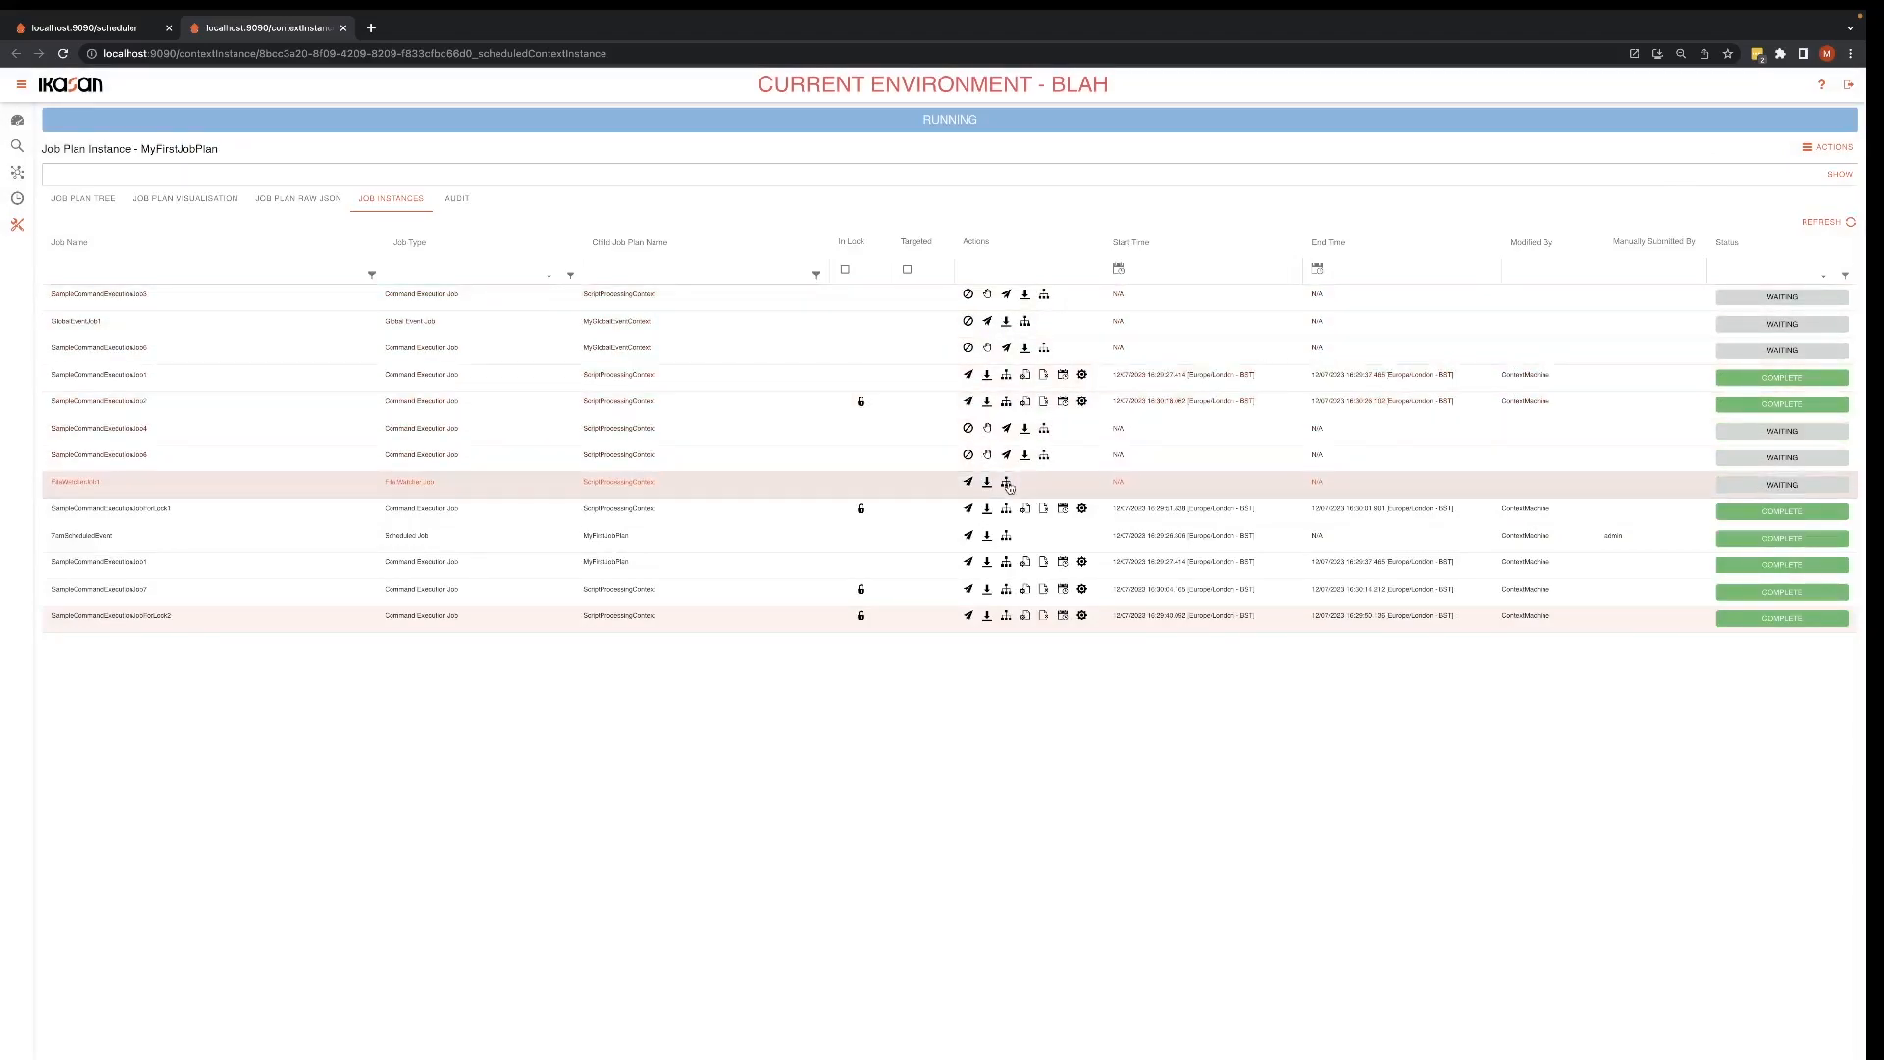
Step: Submit the file watcher job of the running MyFirstJobPlan instance and close the instance page
click(969, 483)
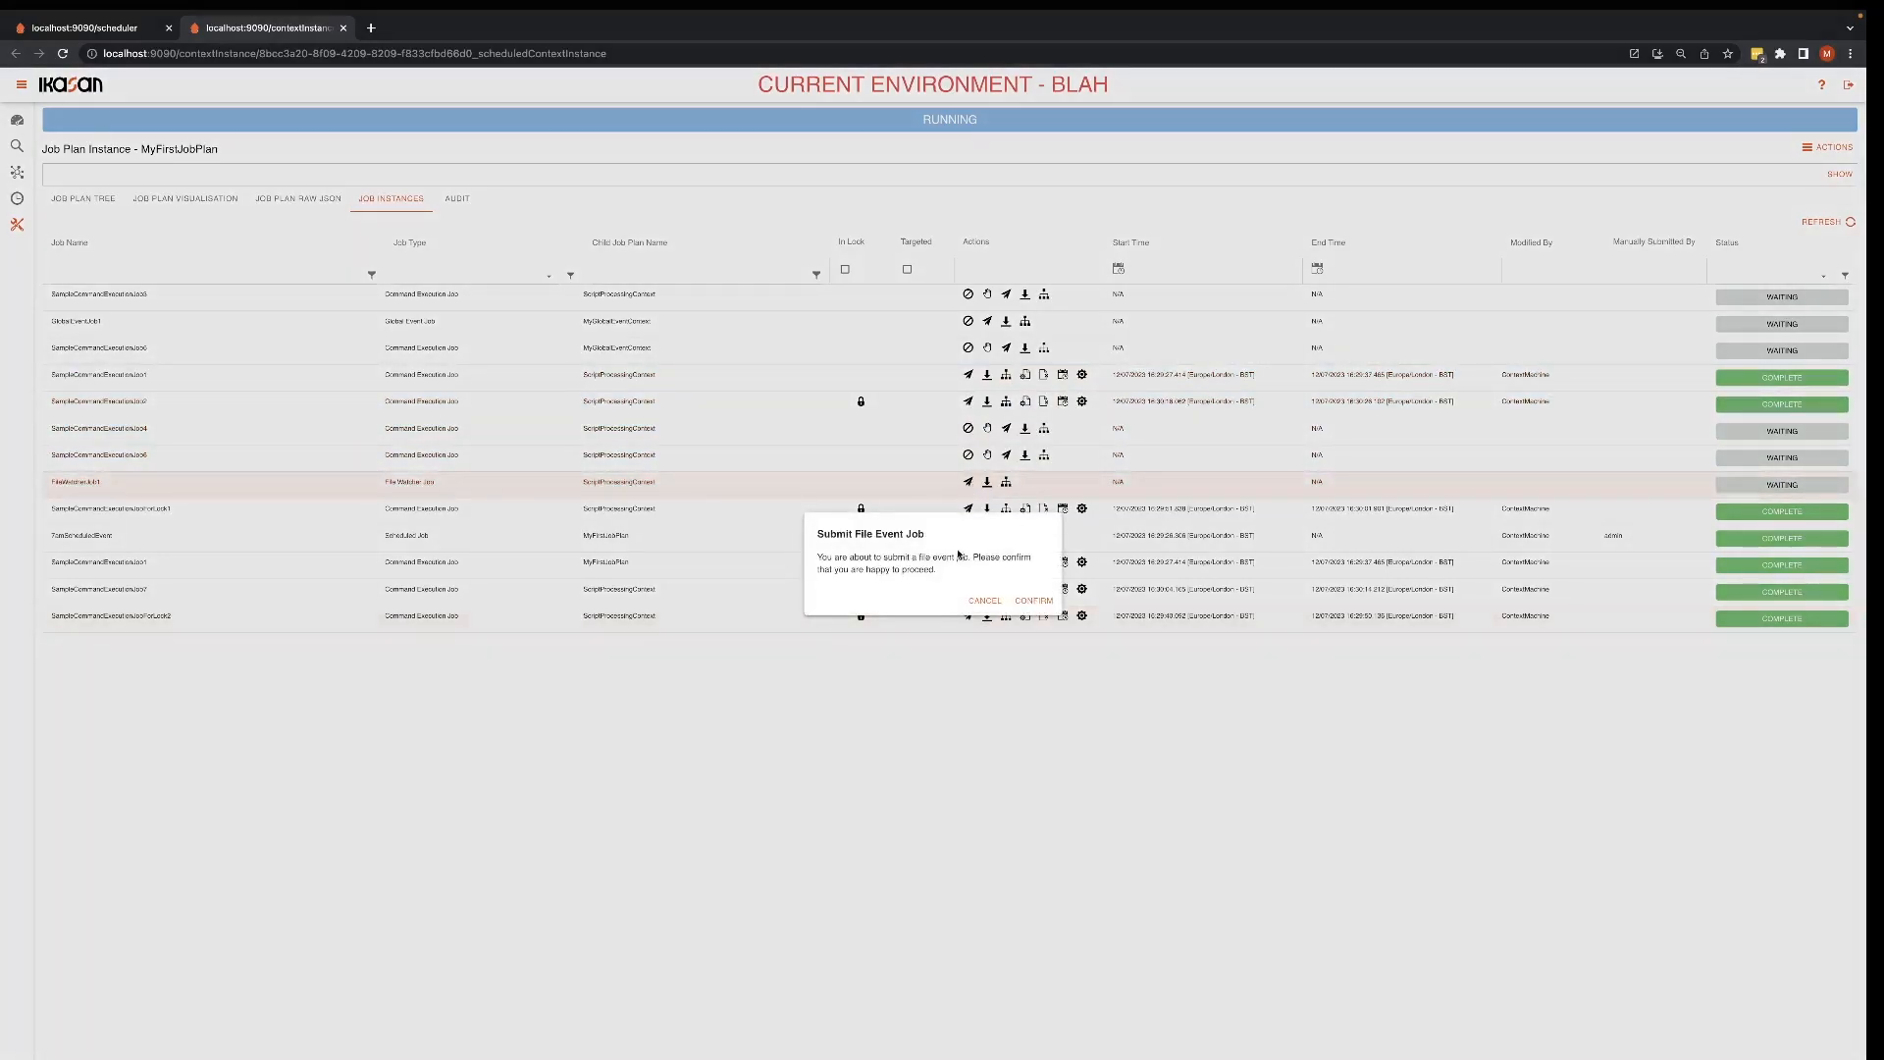
click(1037, 601)
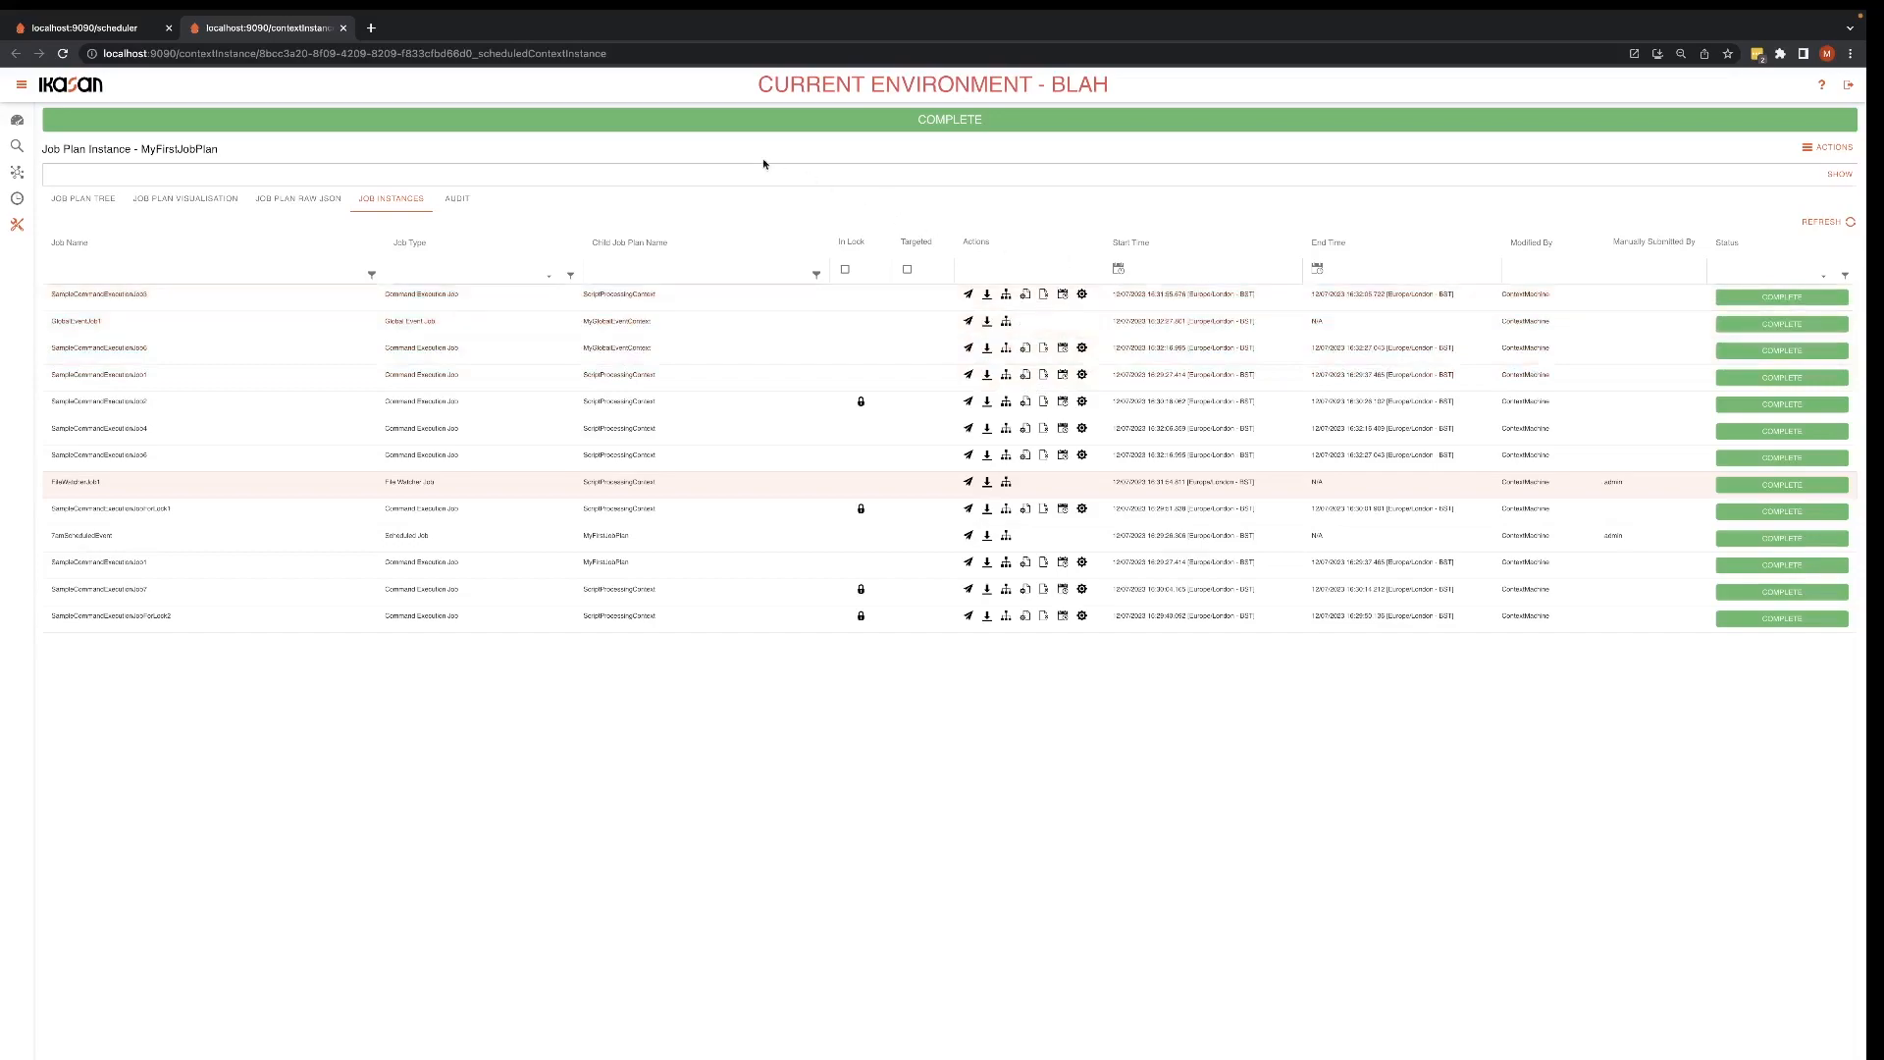
click(344, 29)
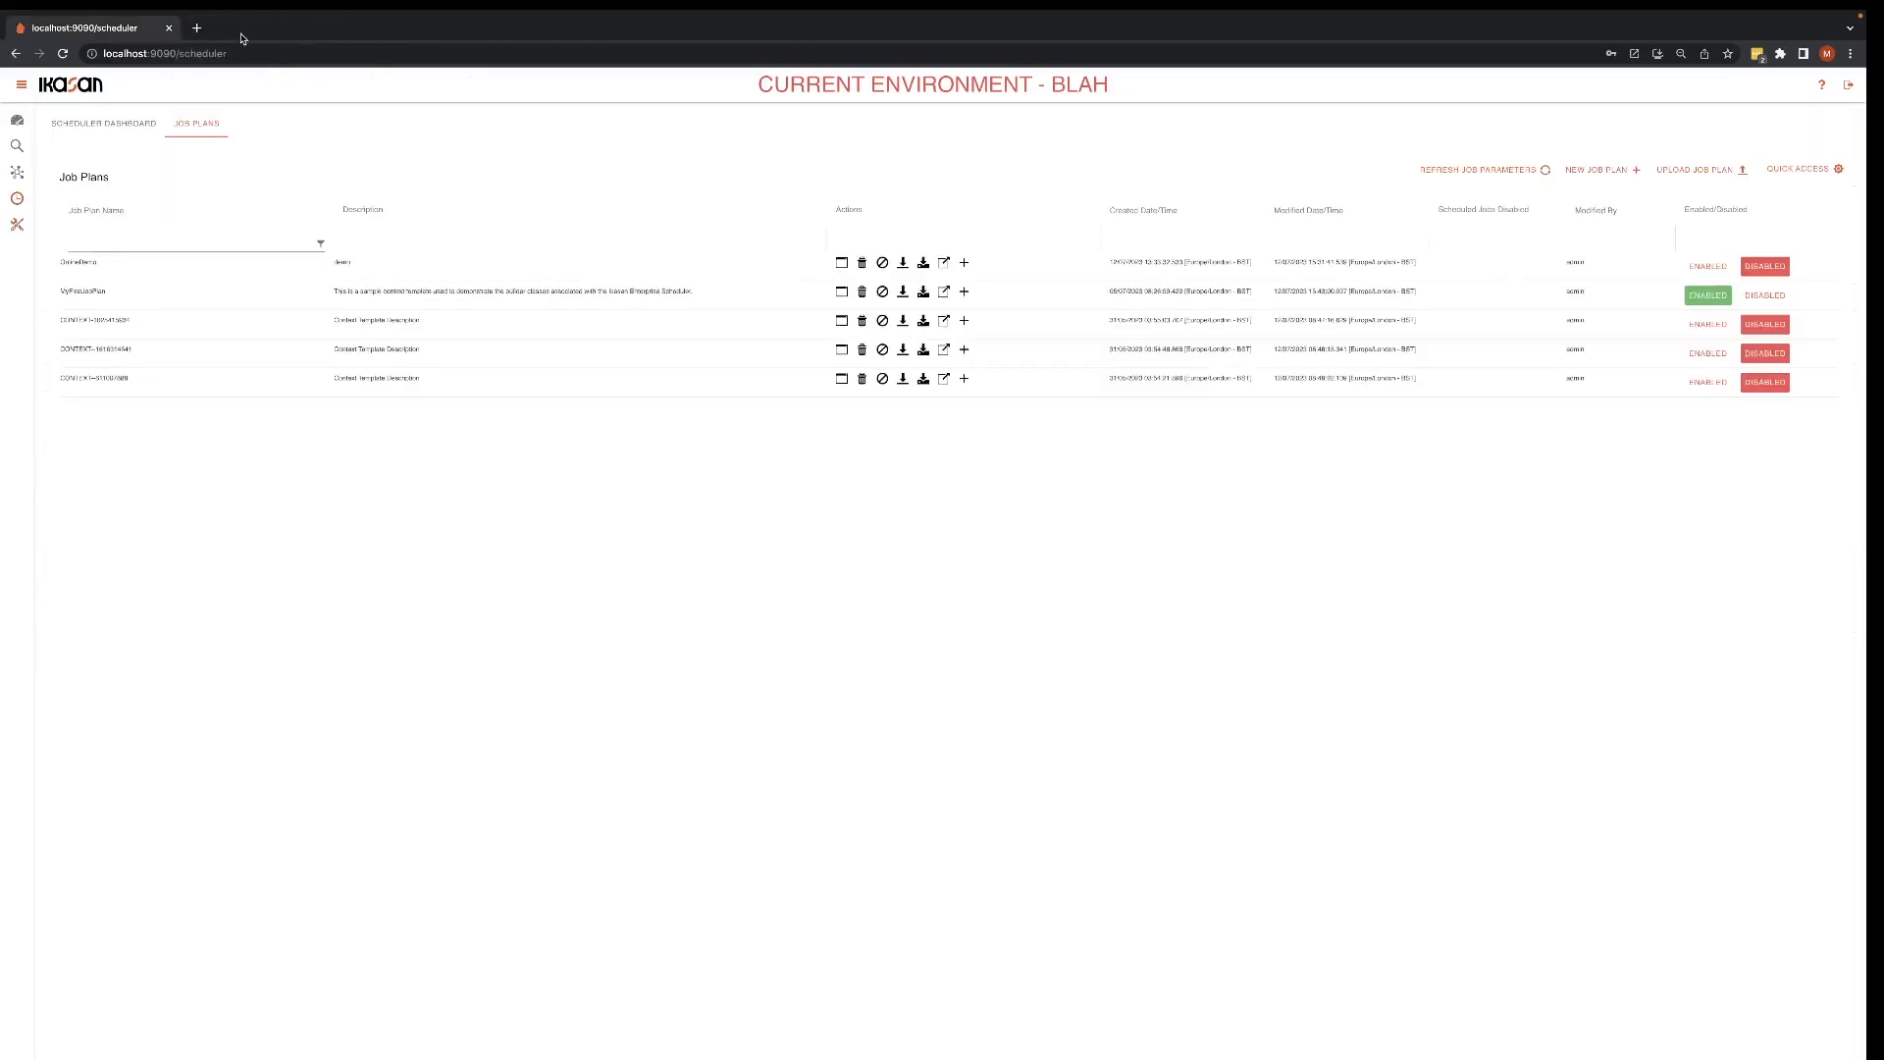
Step: Open the MyFirstJobPlan template and bring up SampleCommandExecutionJob2 from its ScriptProcessingContext for editing
click(945, 293)
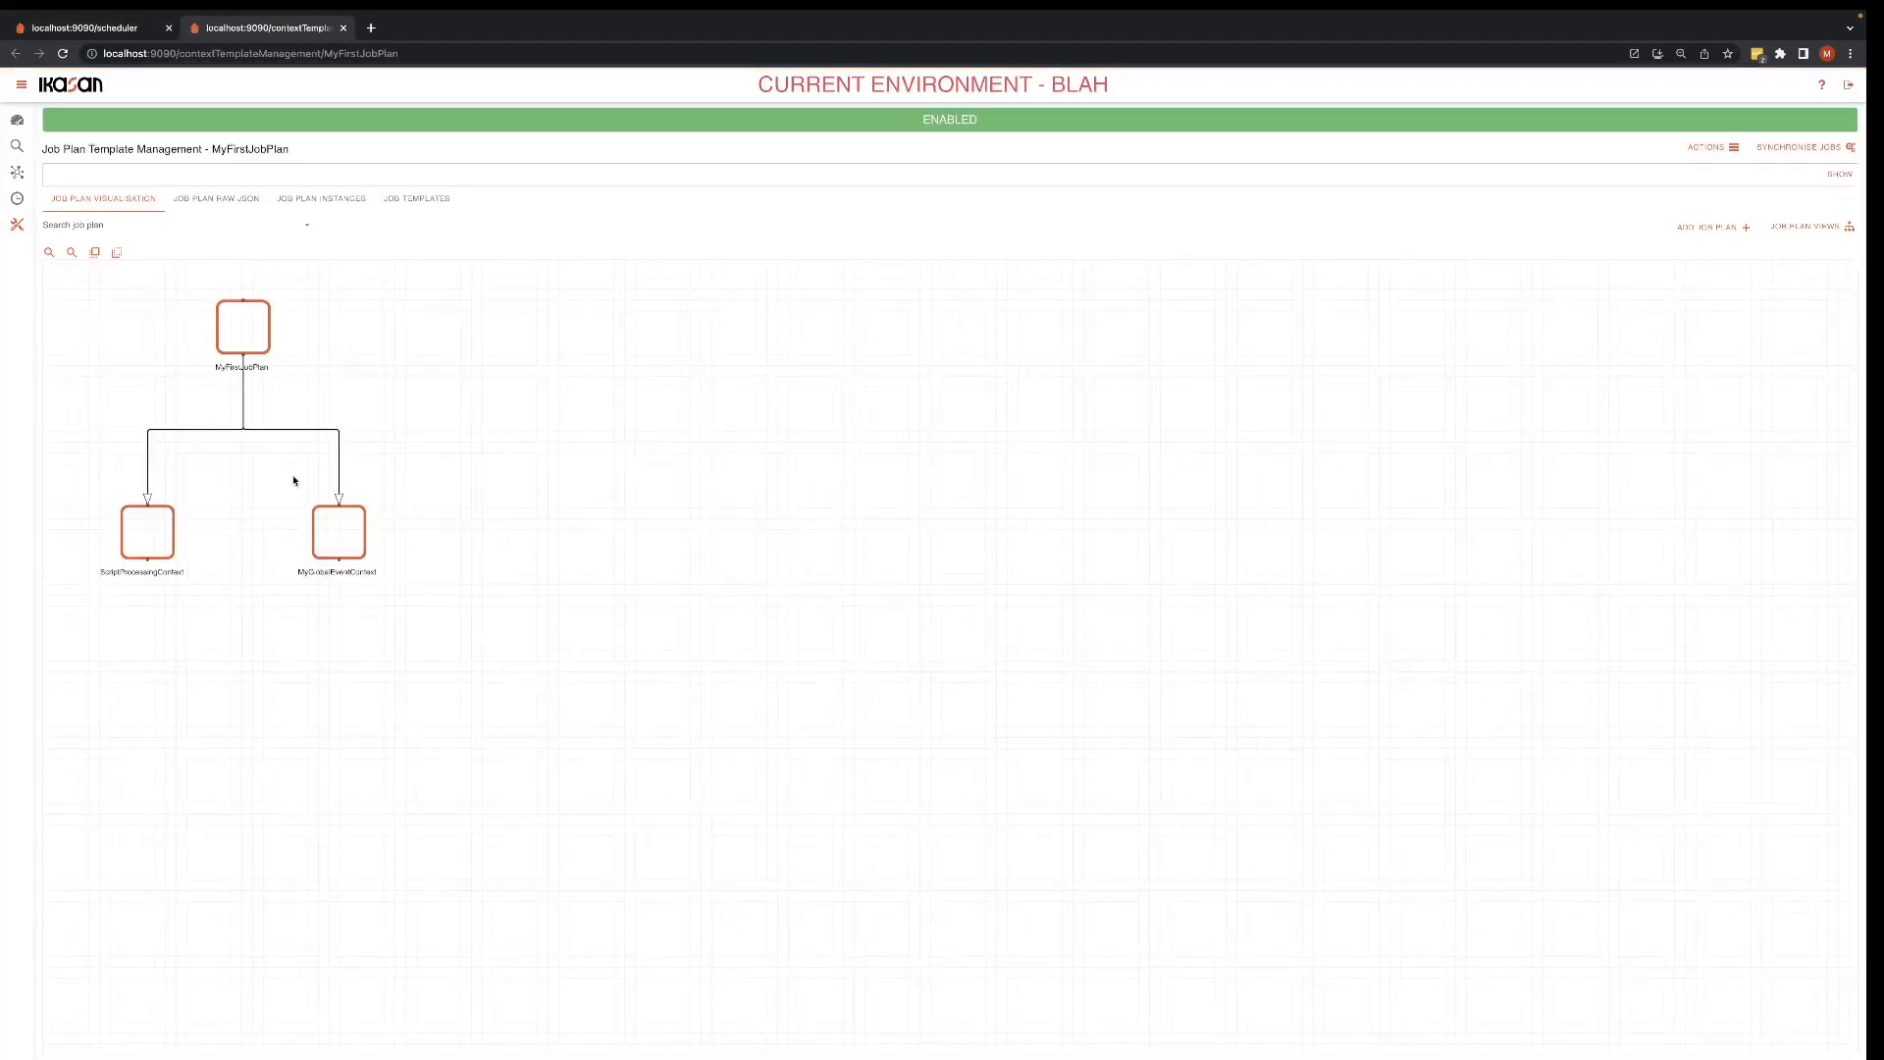
click(157, 537)
double_click(157, 537)
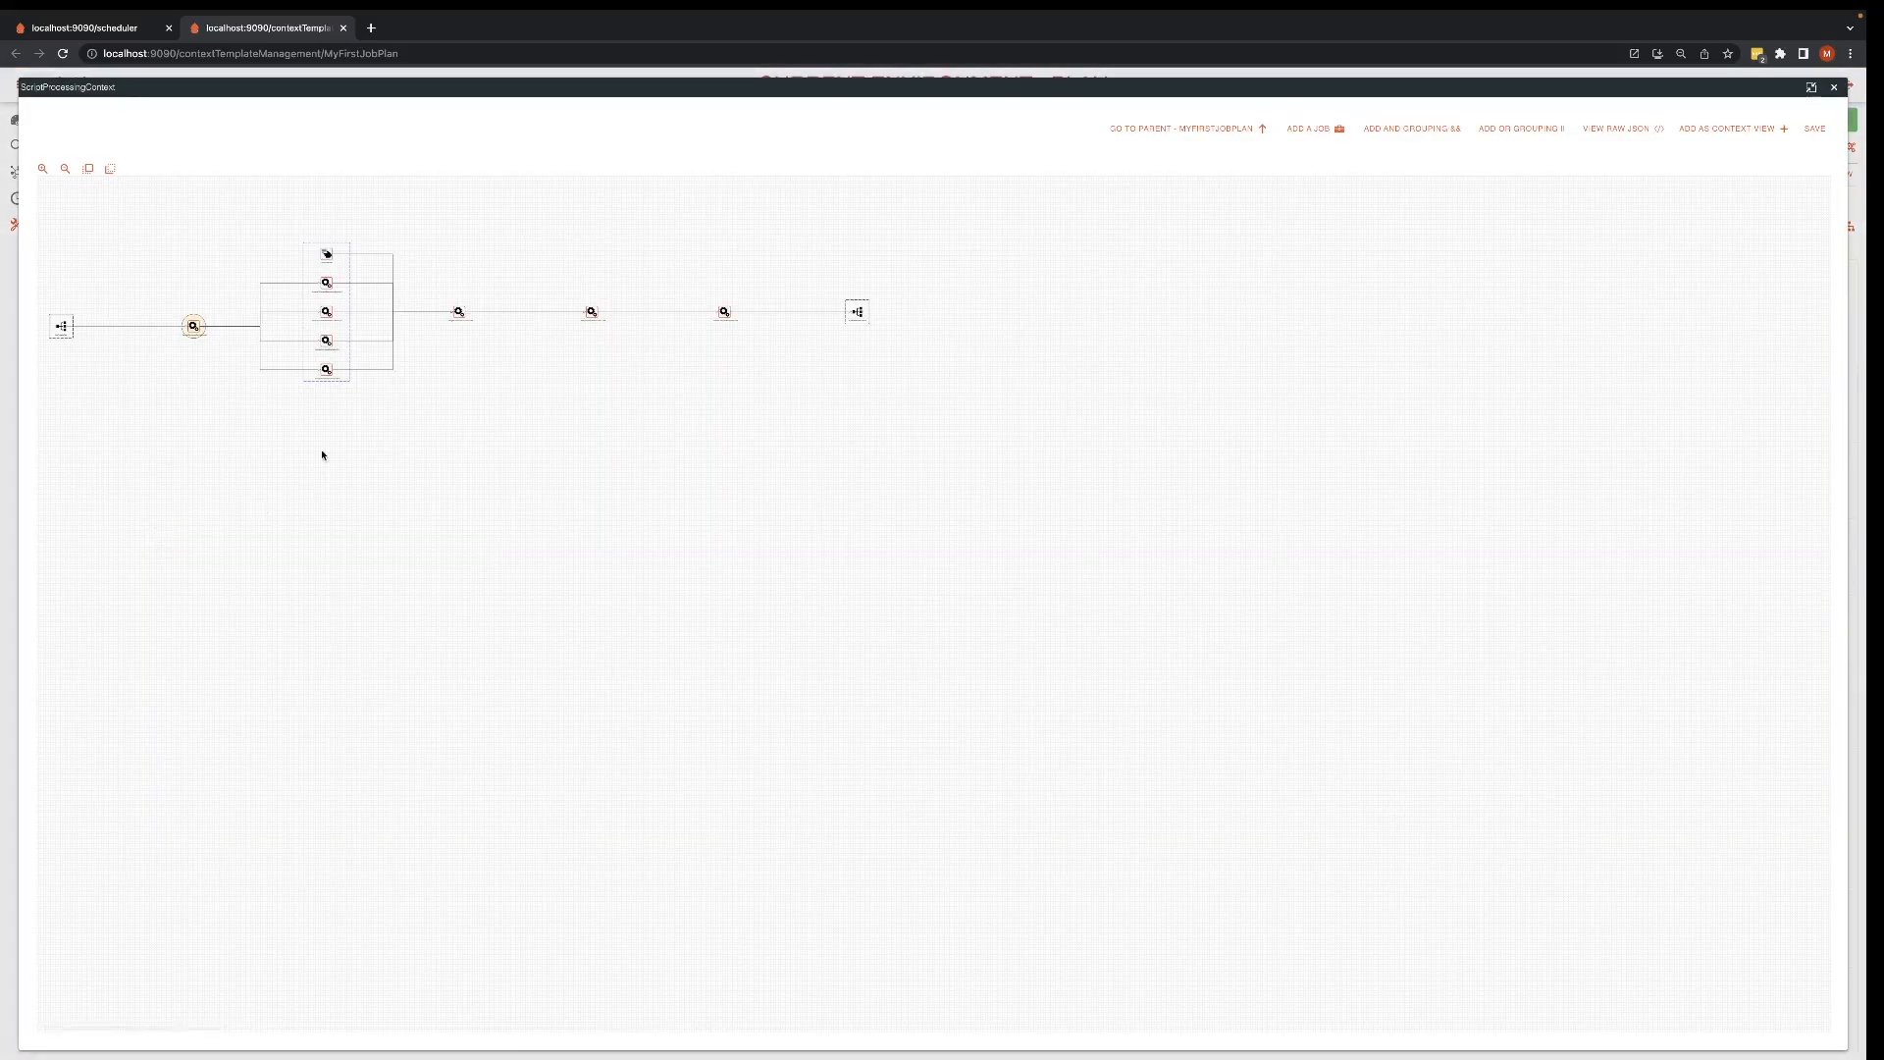
click(329, 371)
double_click(329, 371)
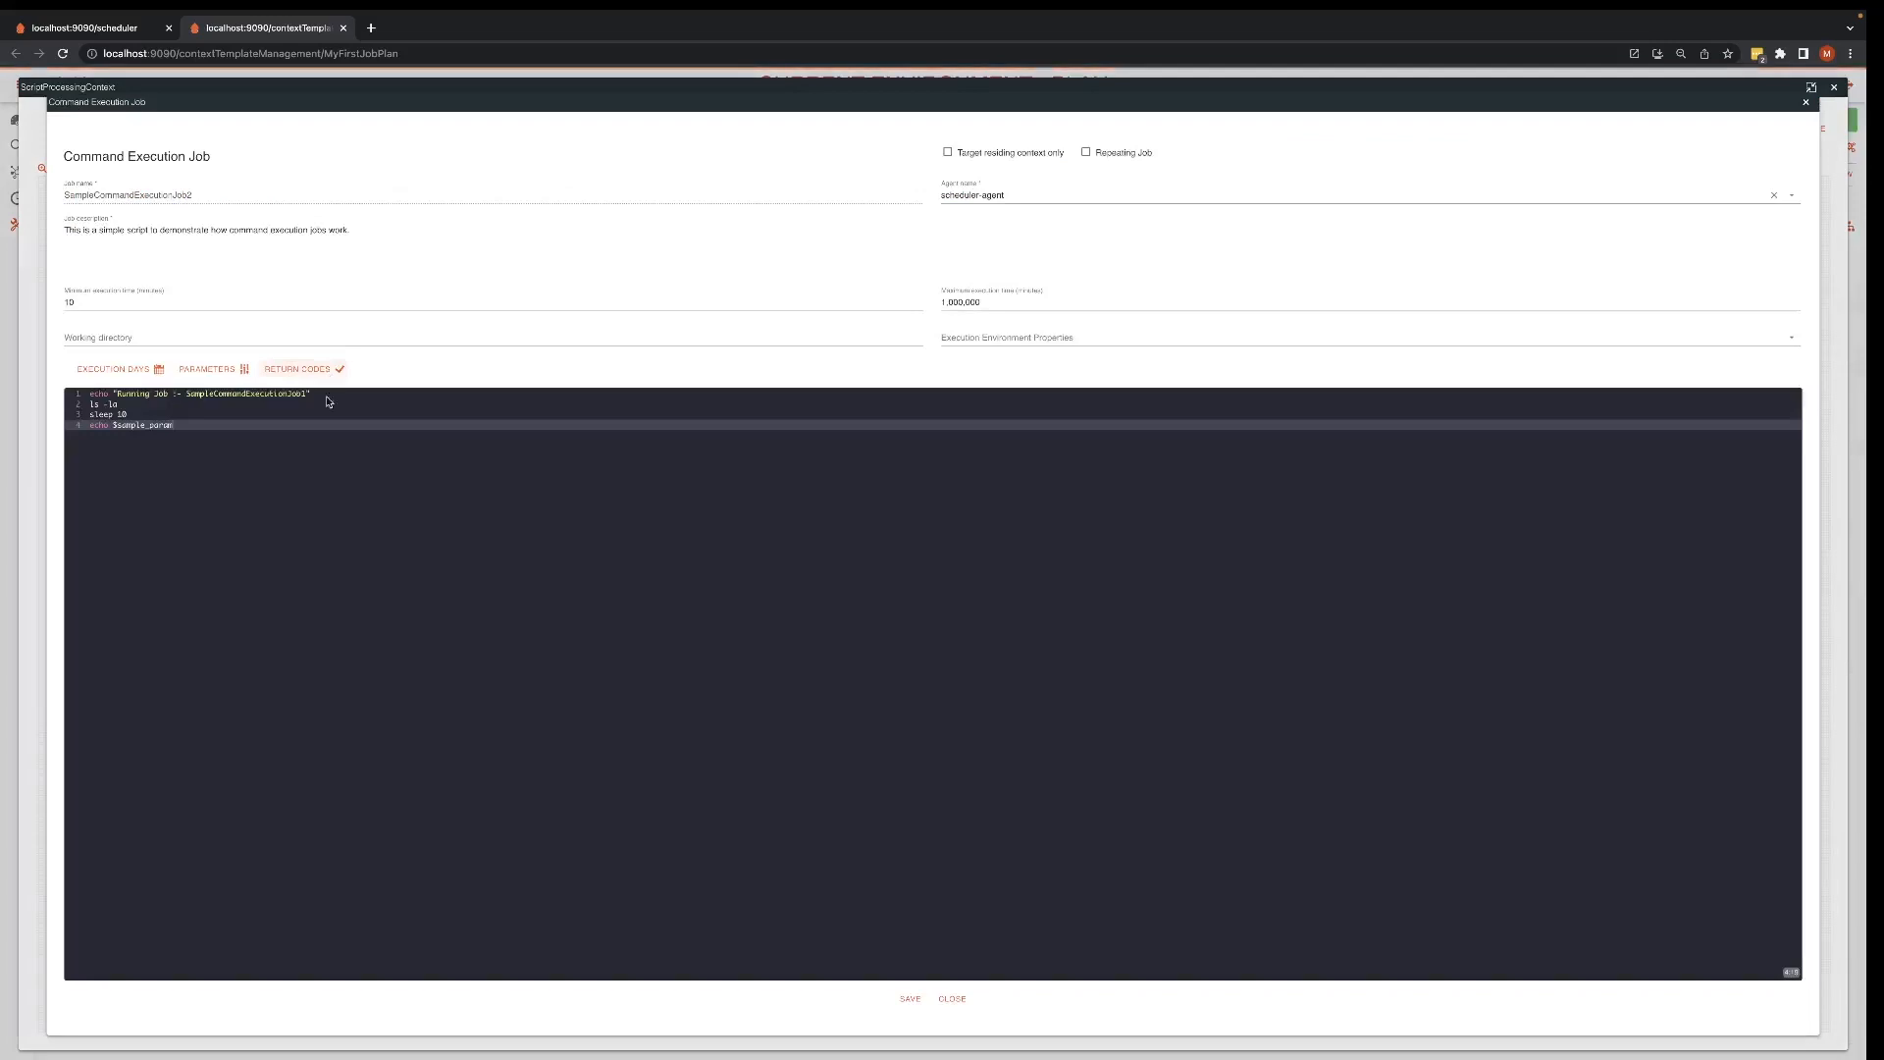
Step: Append a blank line and the invalid command "thorw error" to SampleCommandExecutionJob2's script, save the job, and close the template
key(Return)
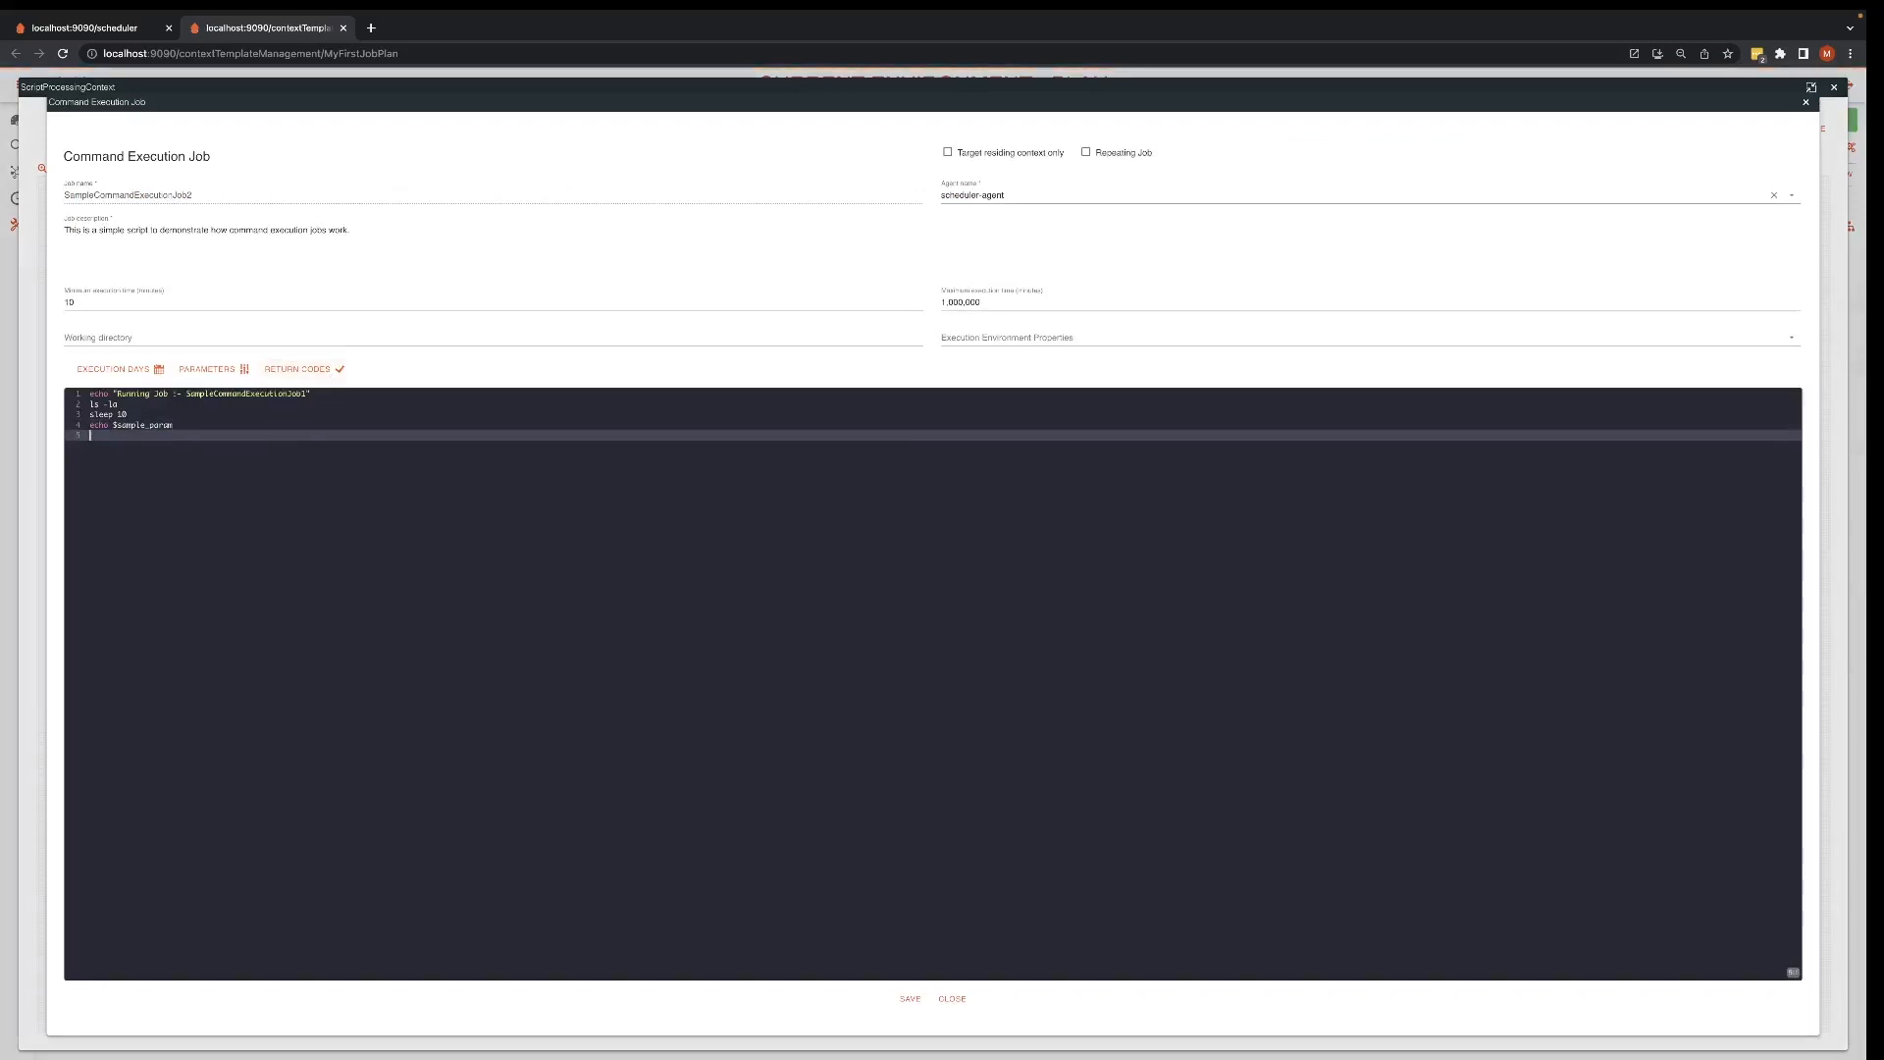
key(Return)
text(thor)
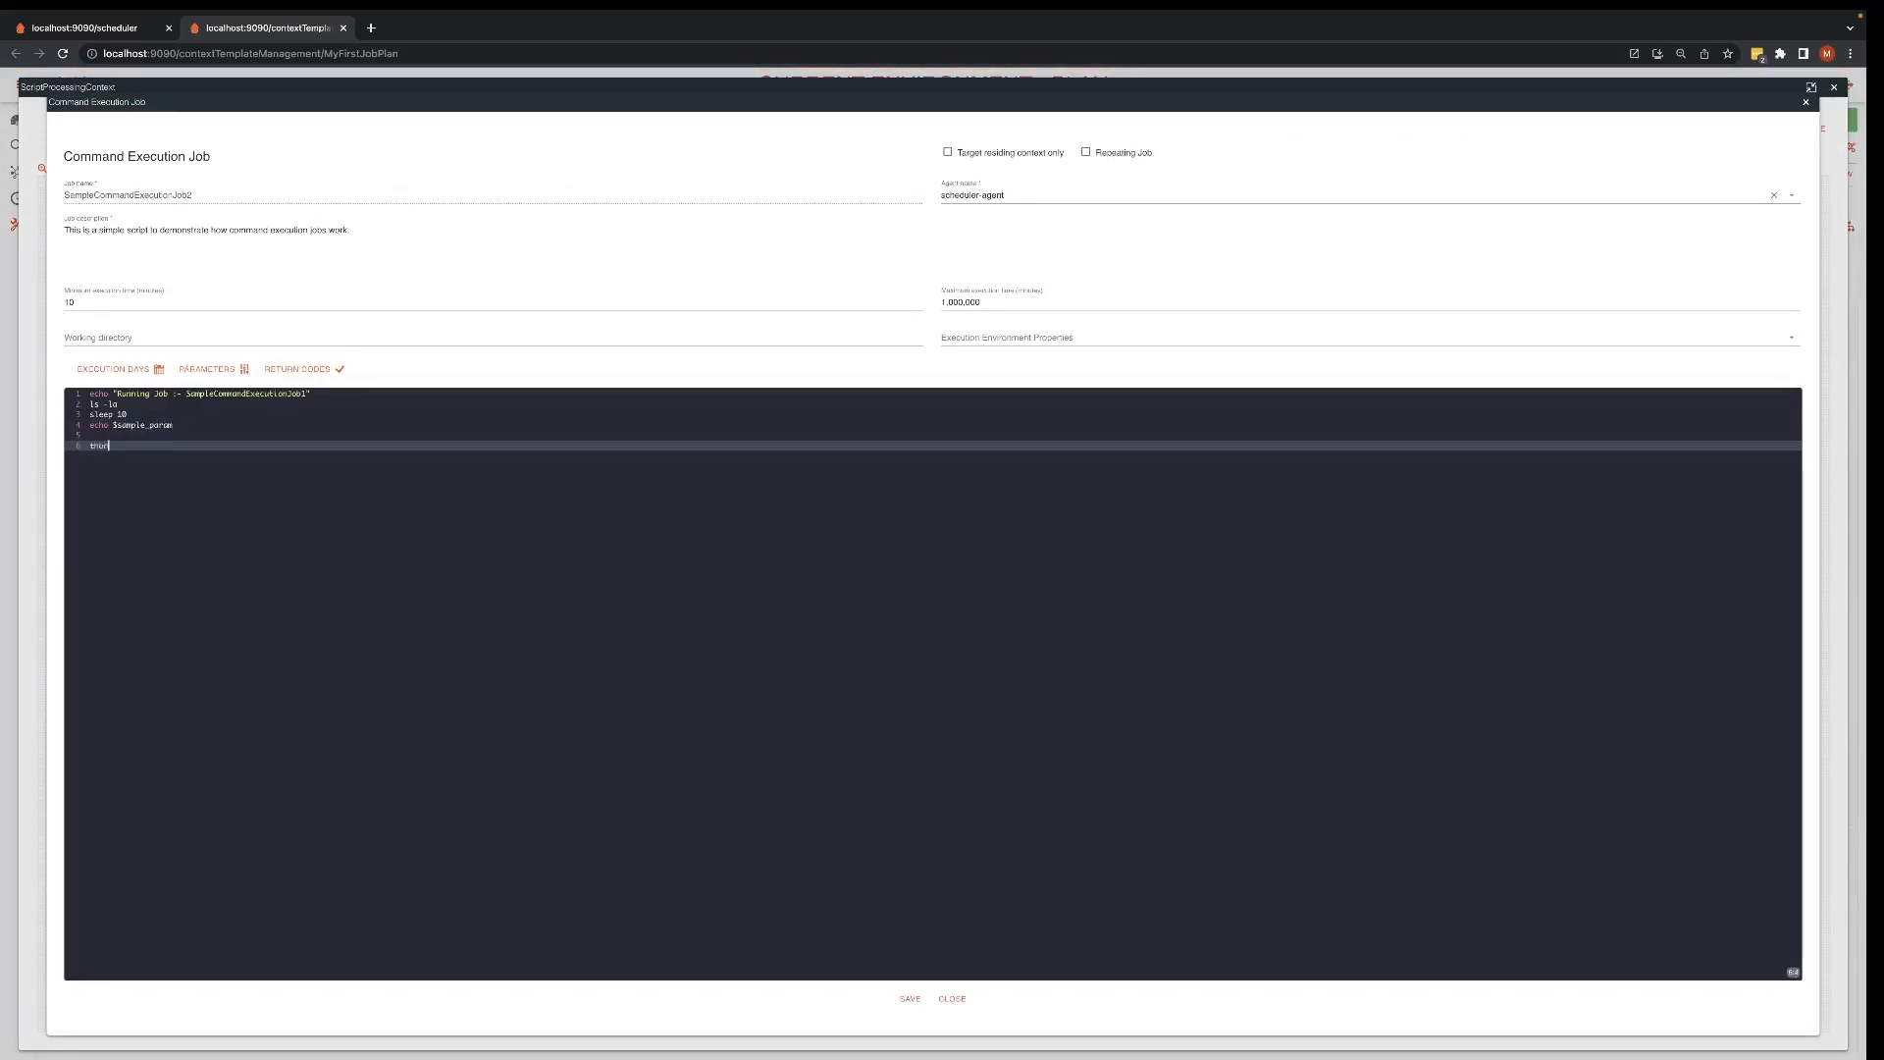
text(w error)
click(911, 999)
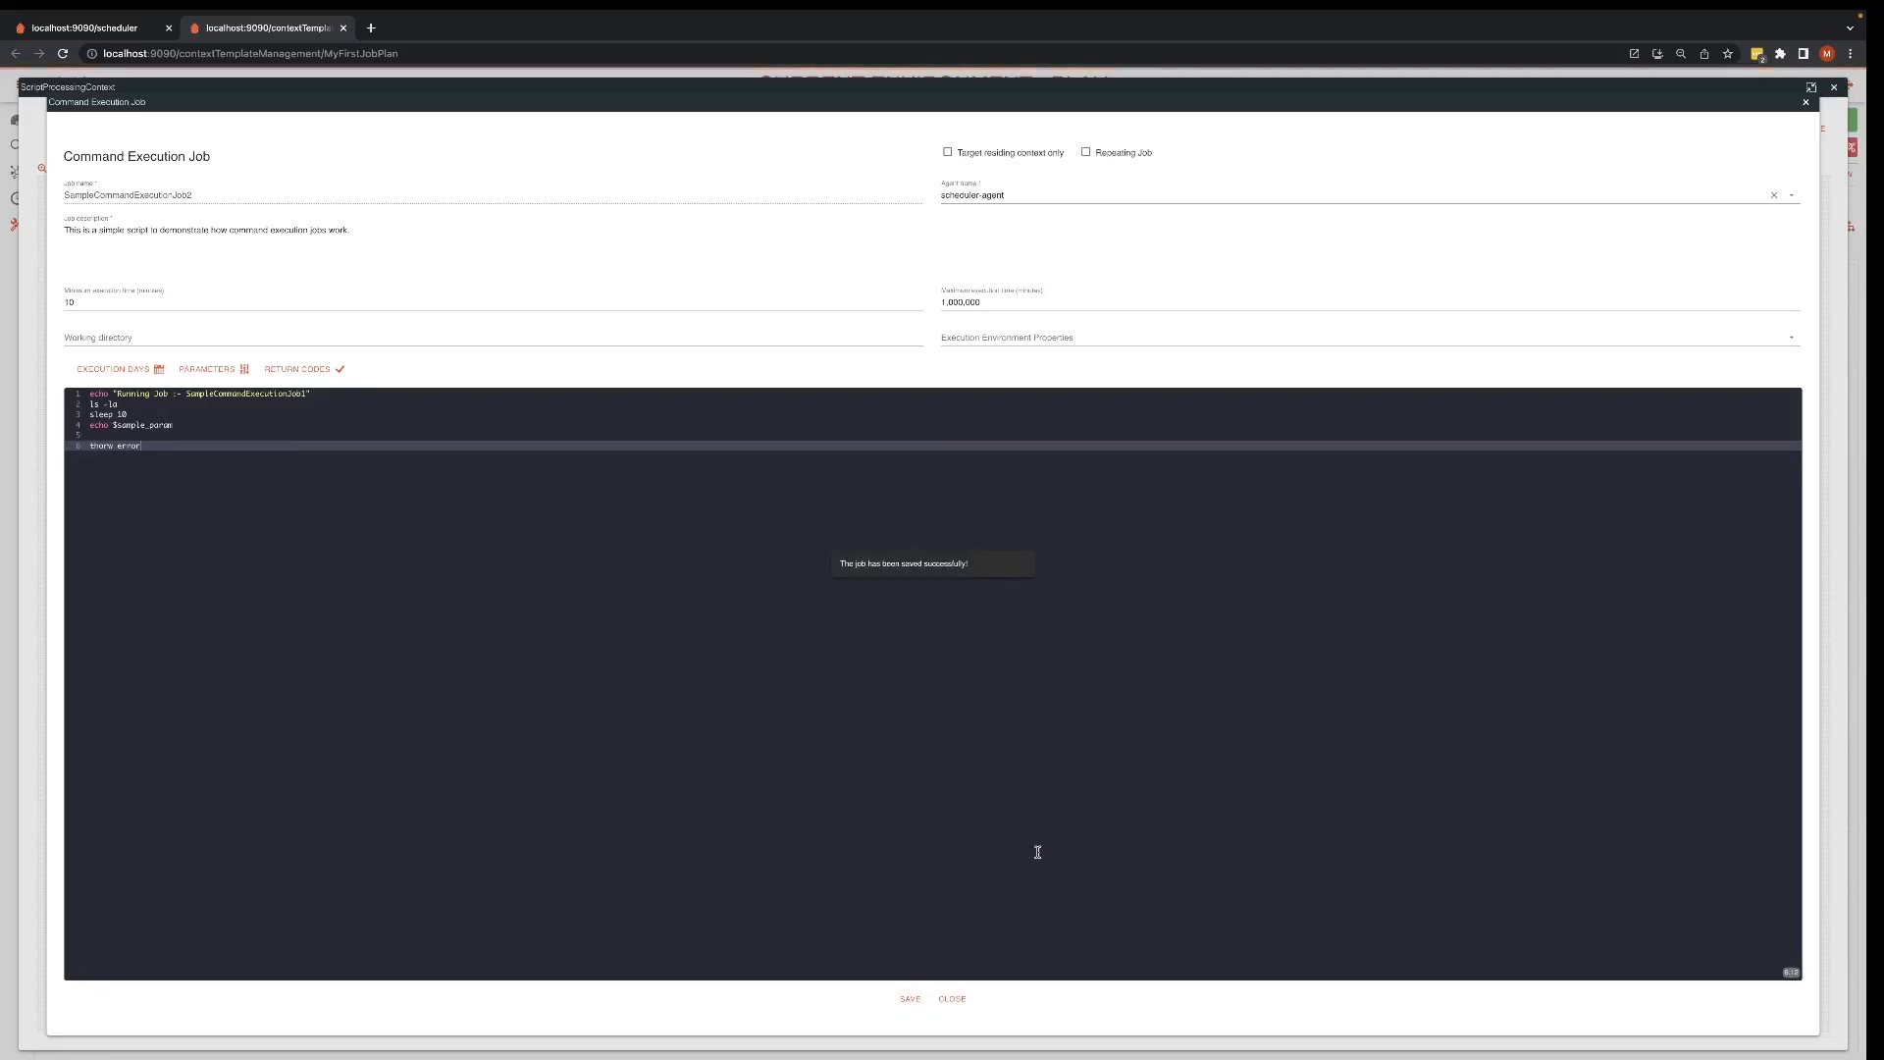
click(1806, 102)
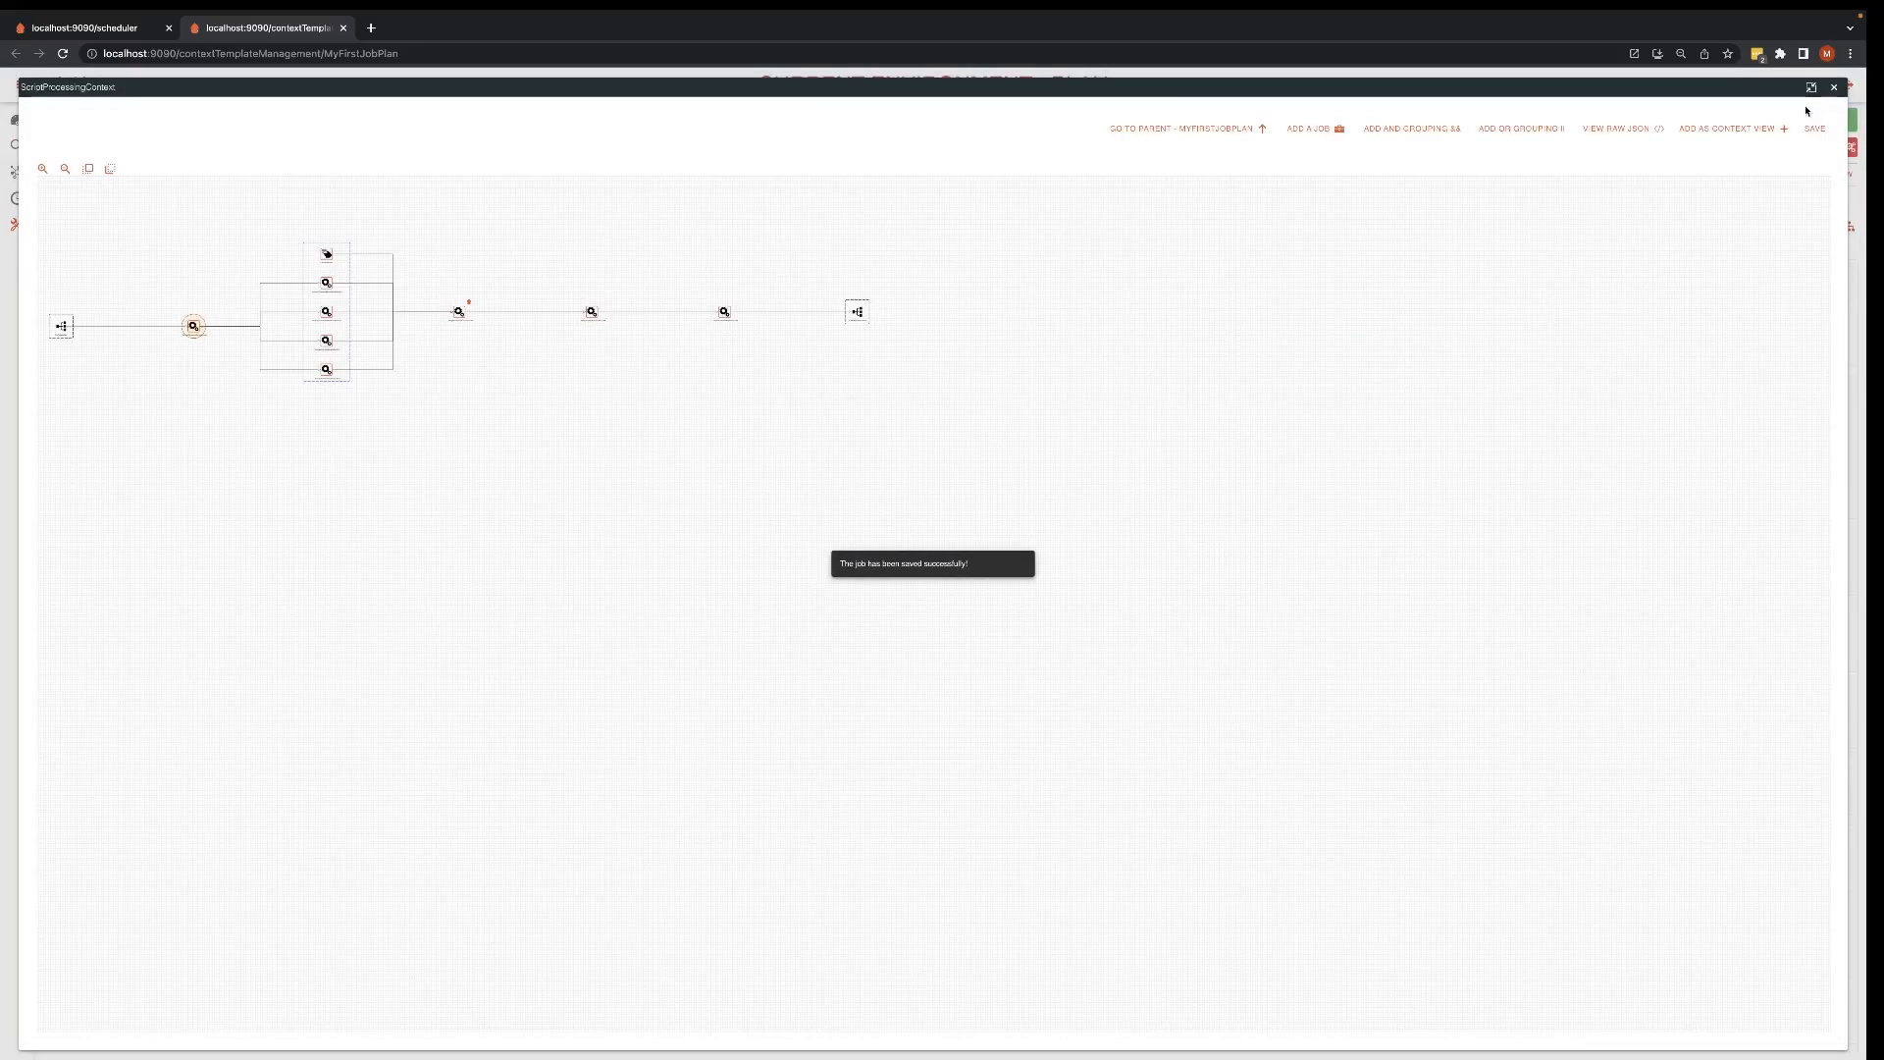
click(1834, 87)
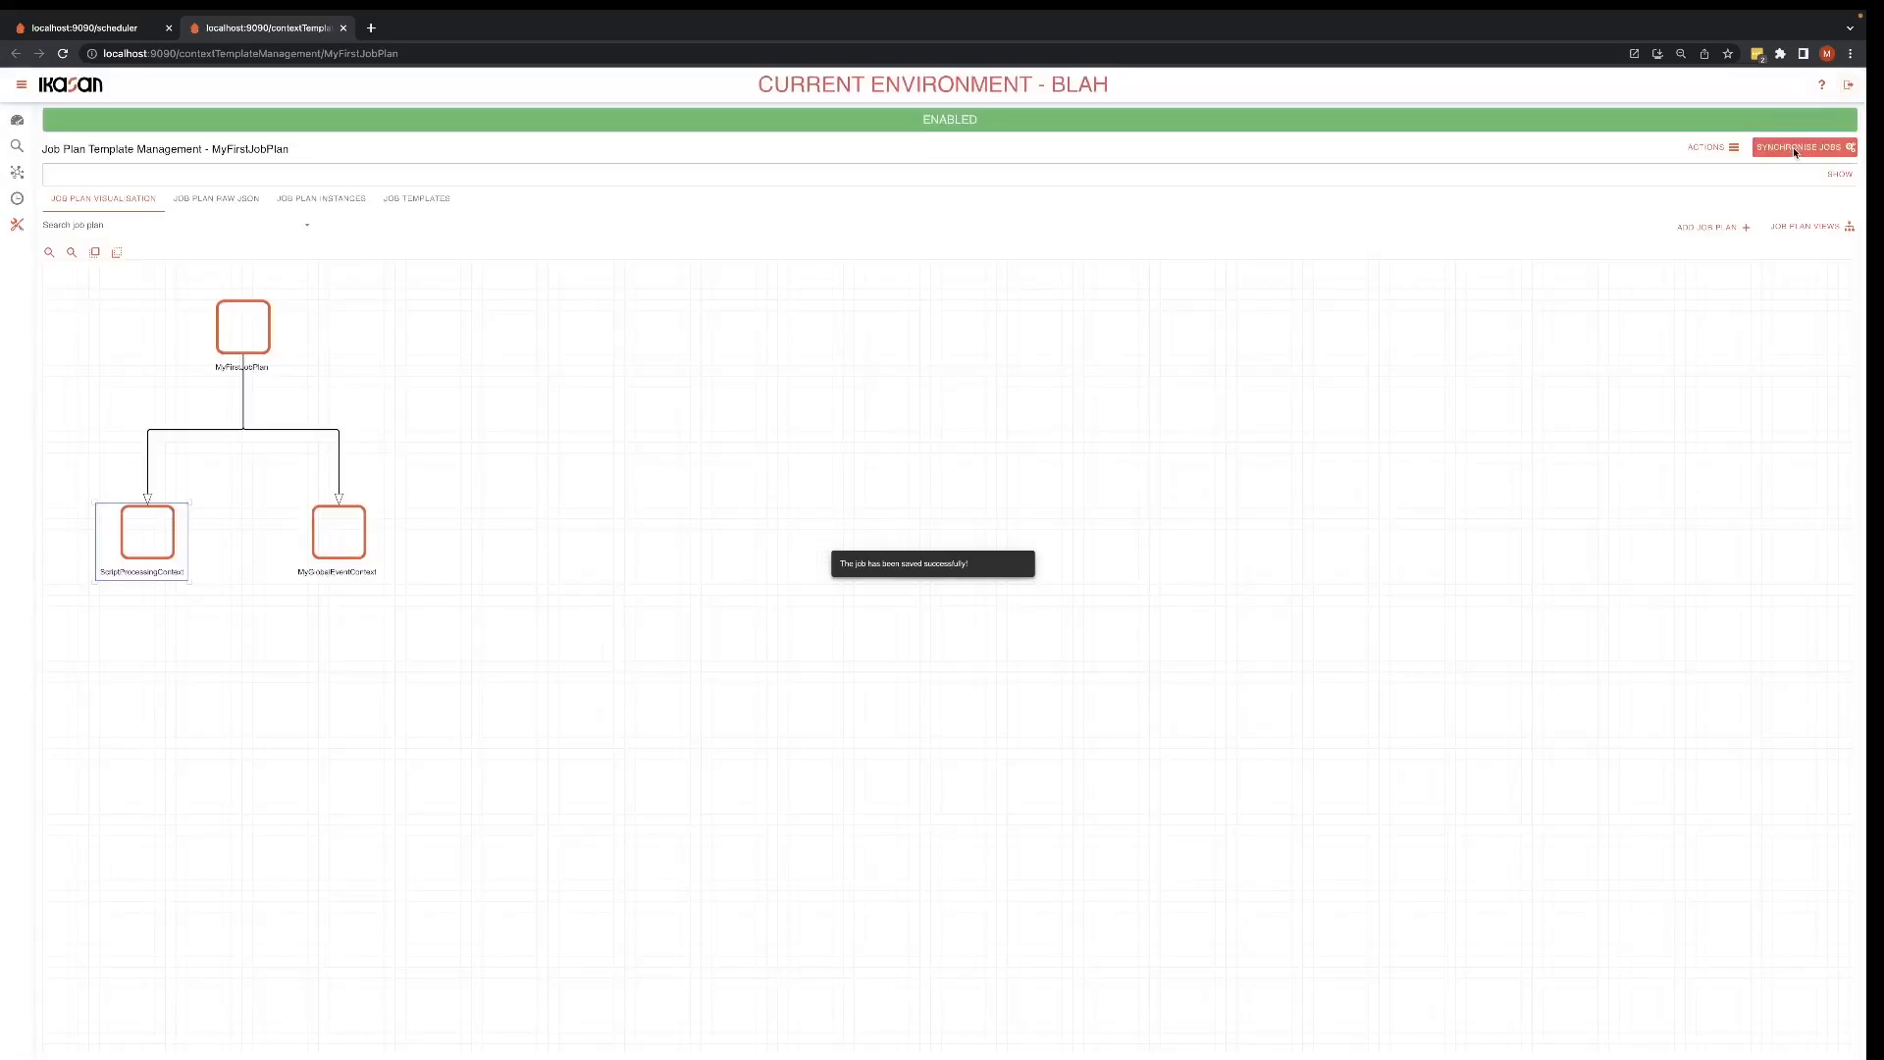
click(343, 27)
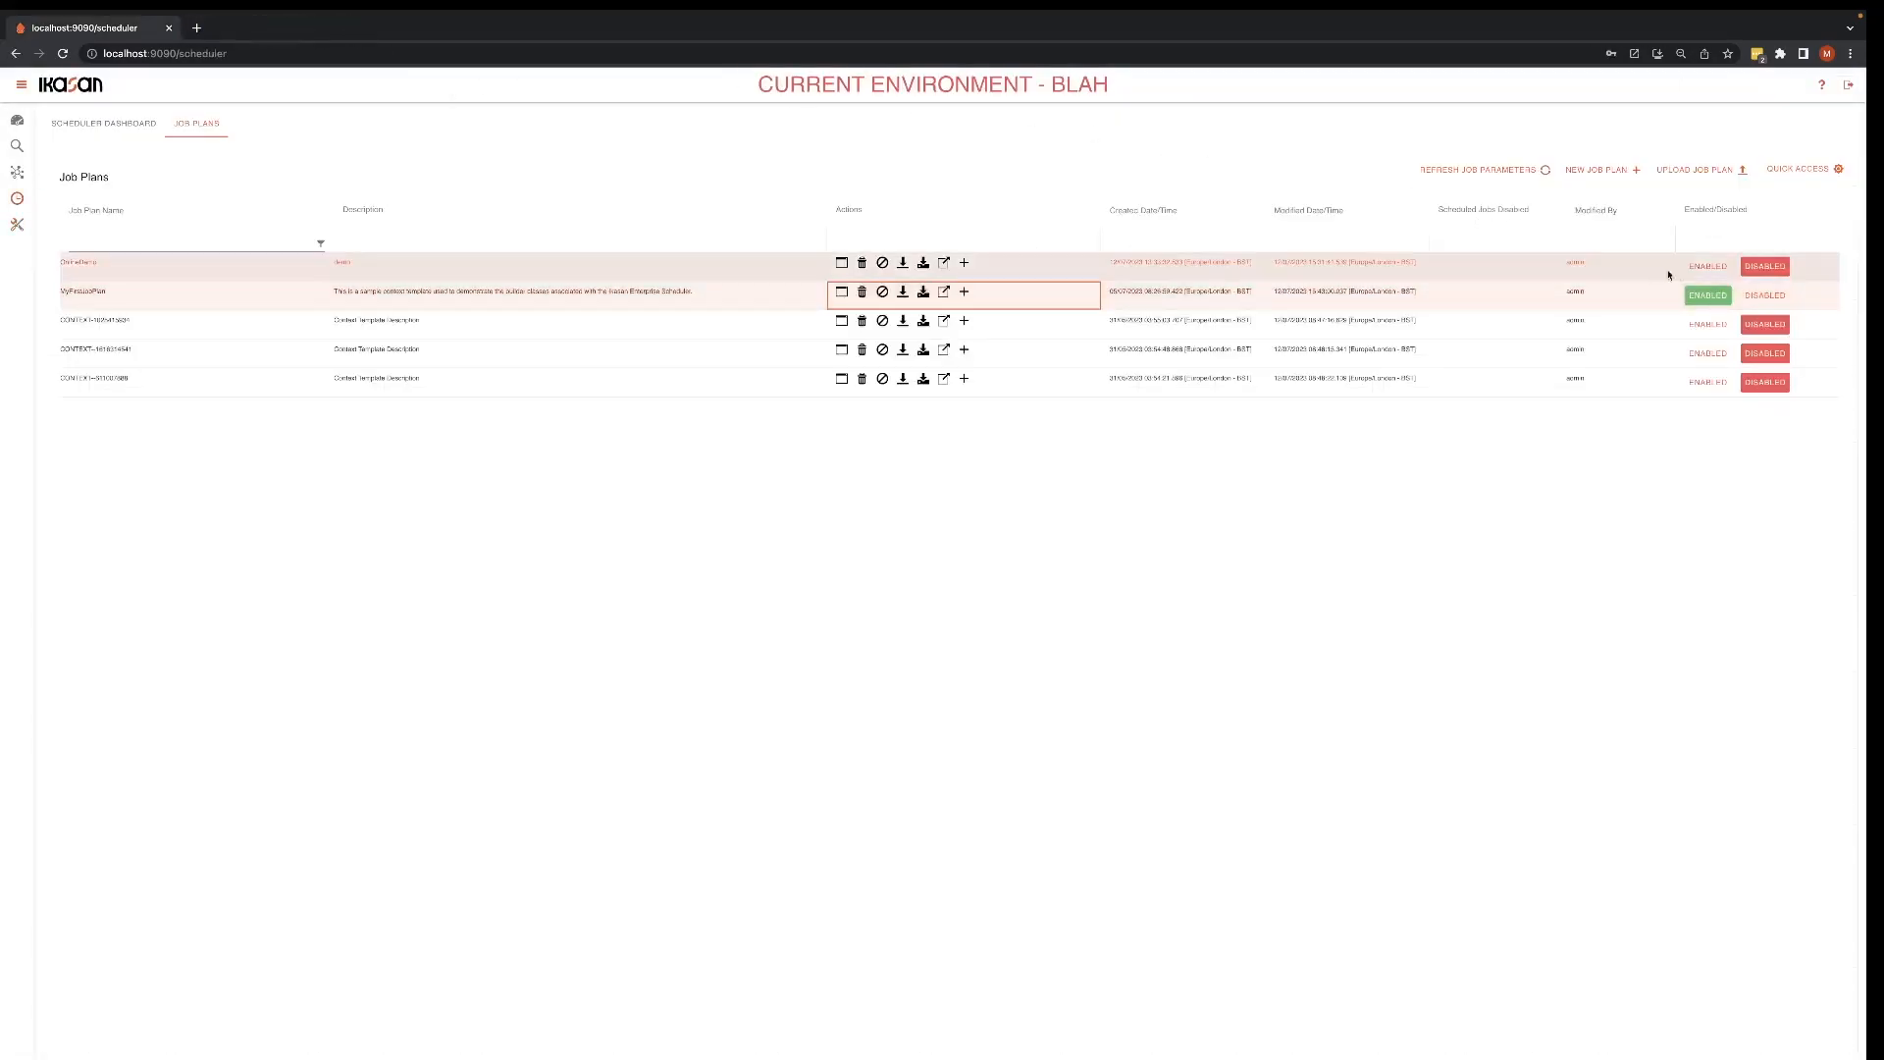
Step: Disable MyFirstJobPlan and enable it again, confirming both changes
click(1766, 295)
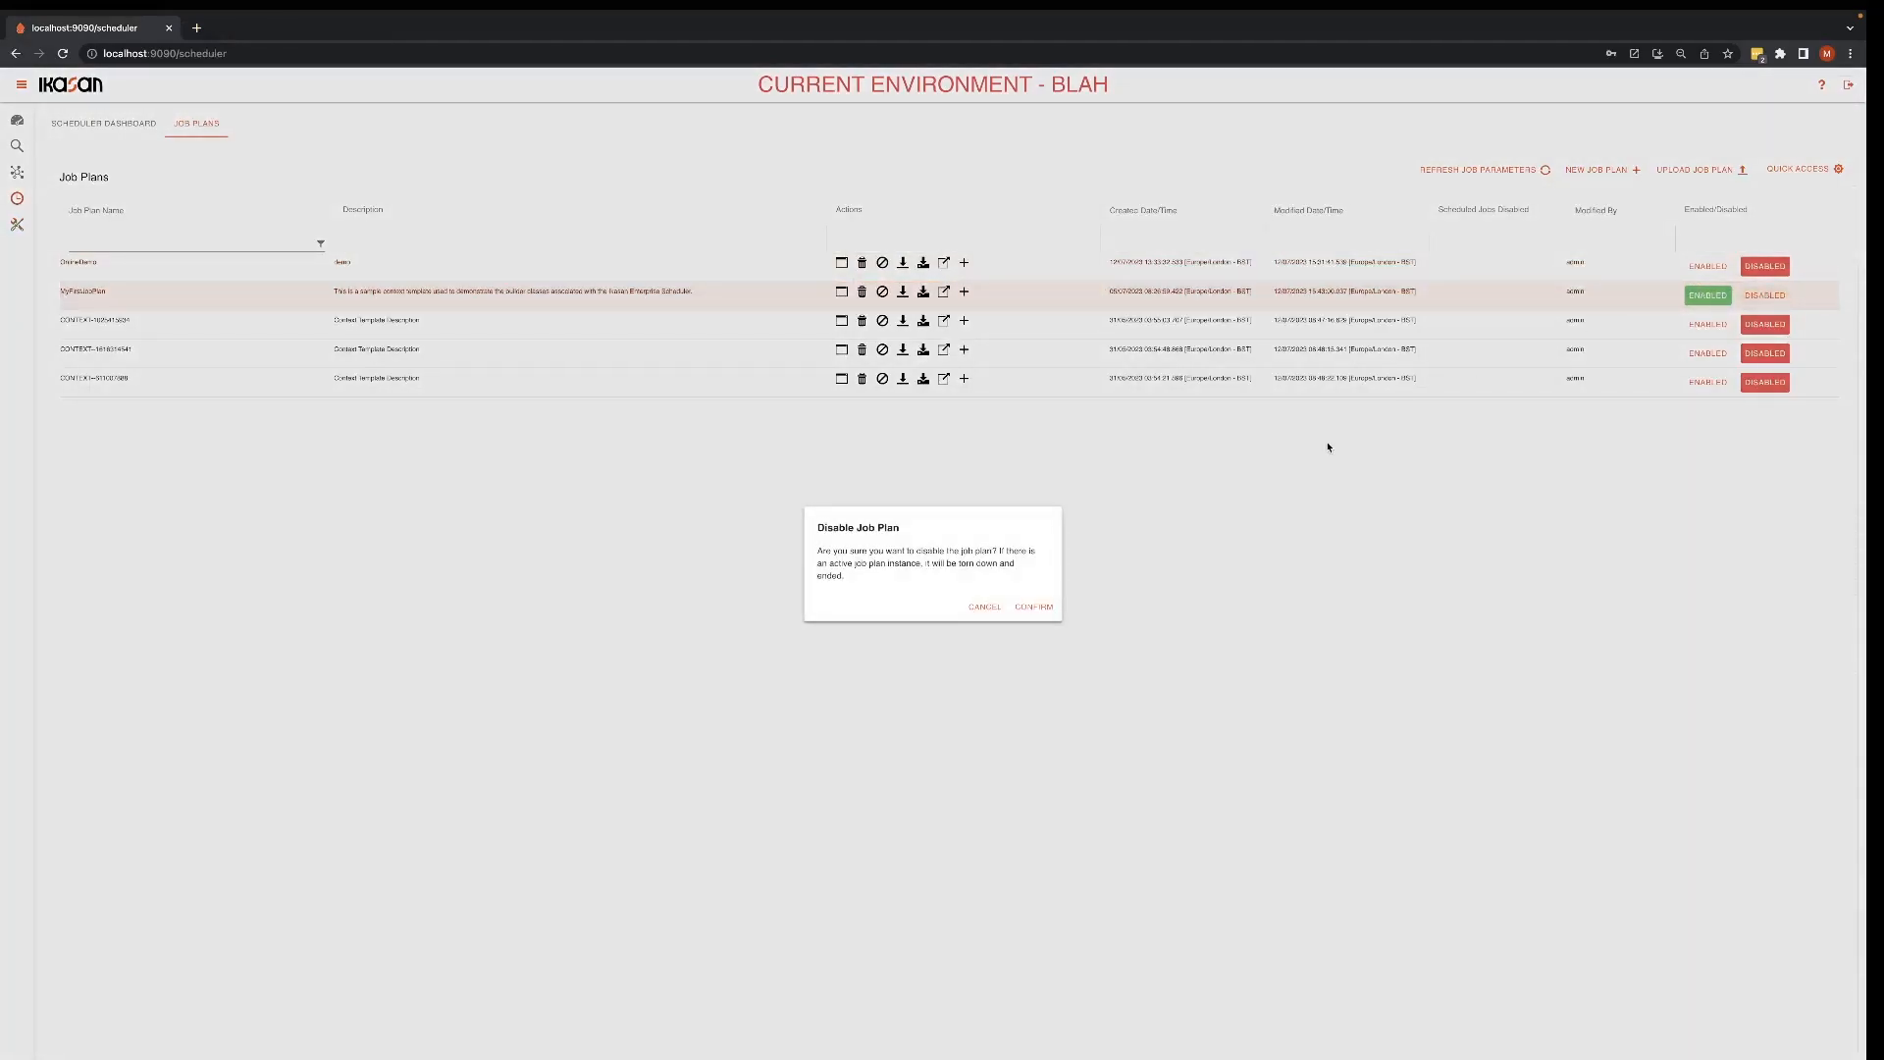
click(1047, 606)
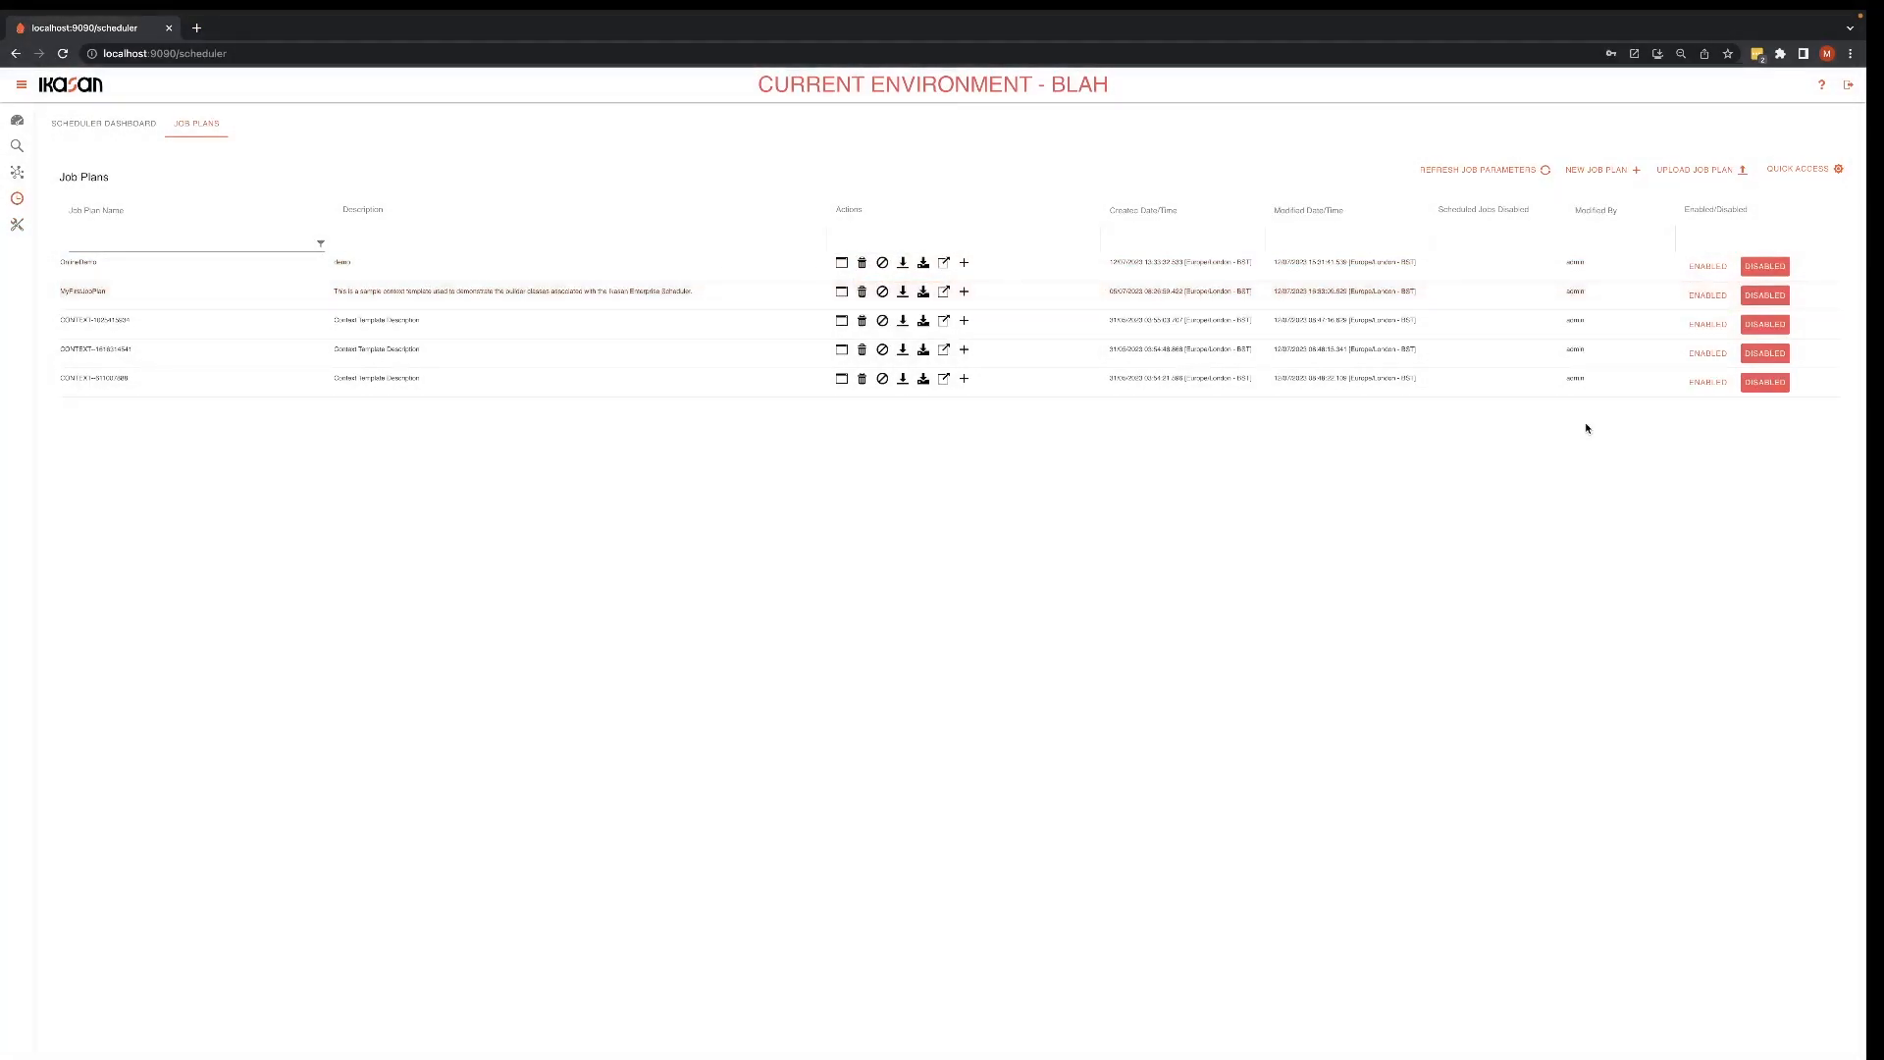
click(1703, 294)
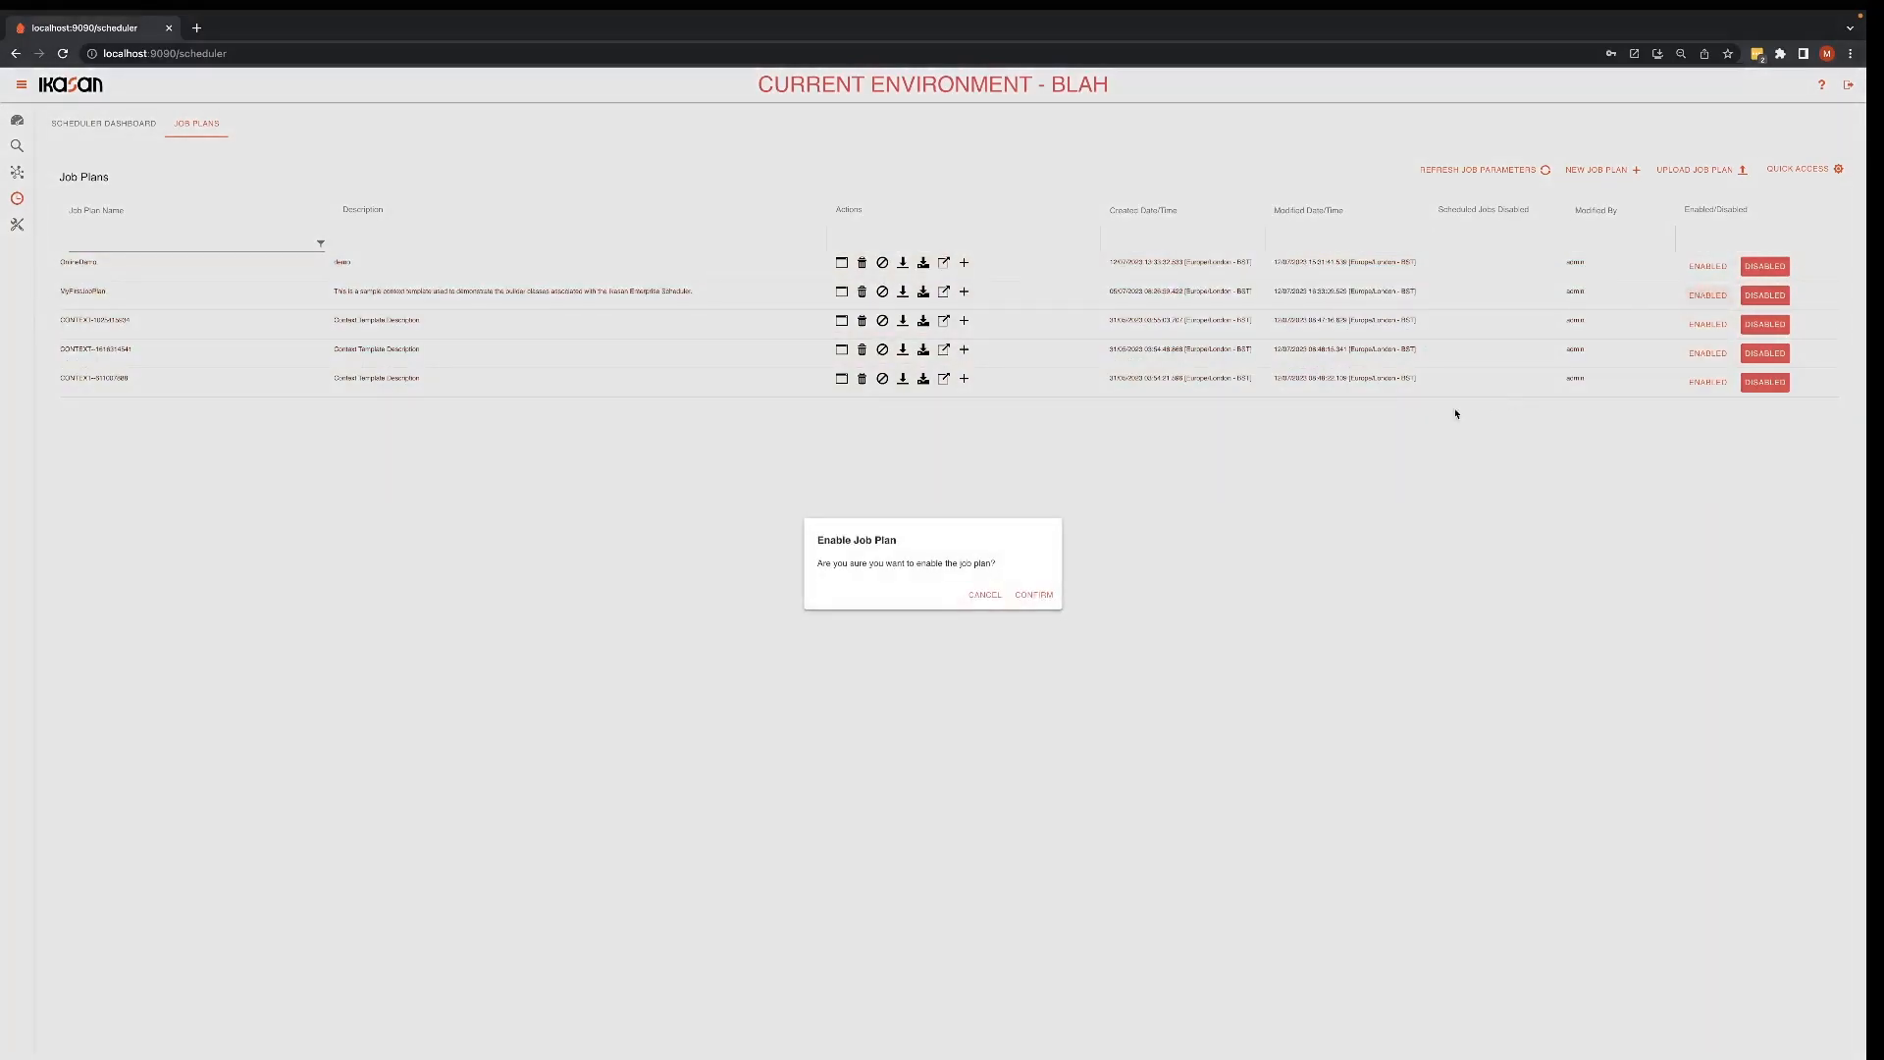
click(1047, 593)
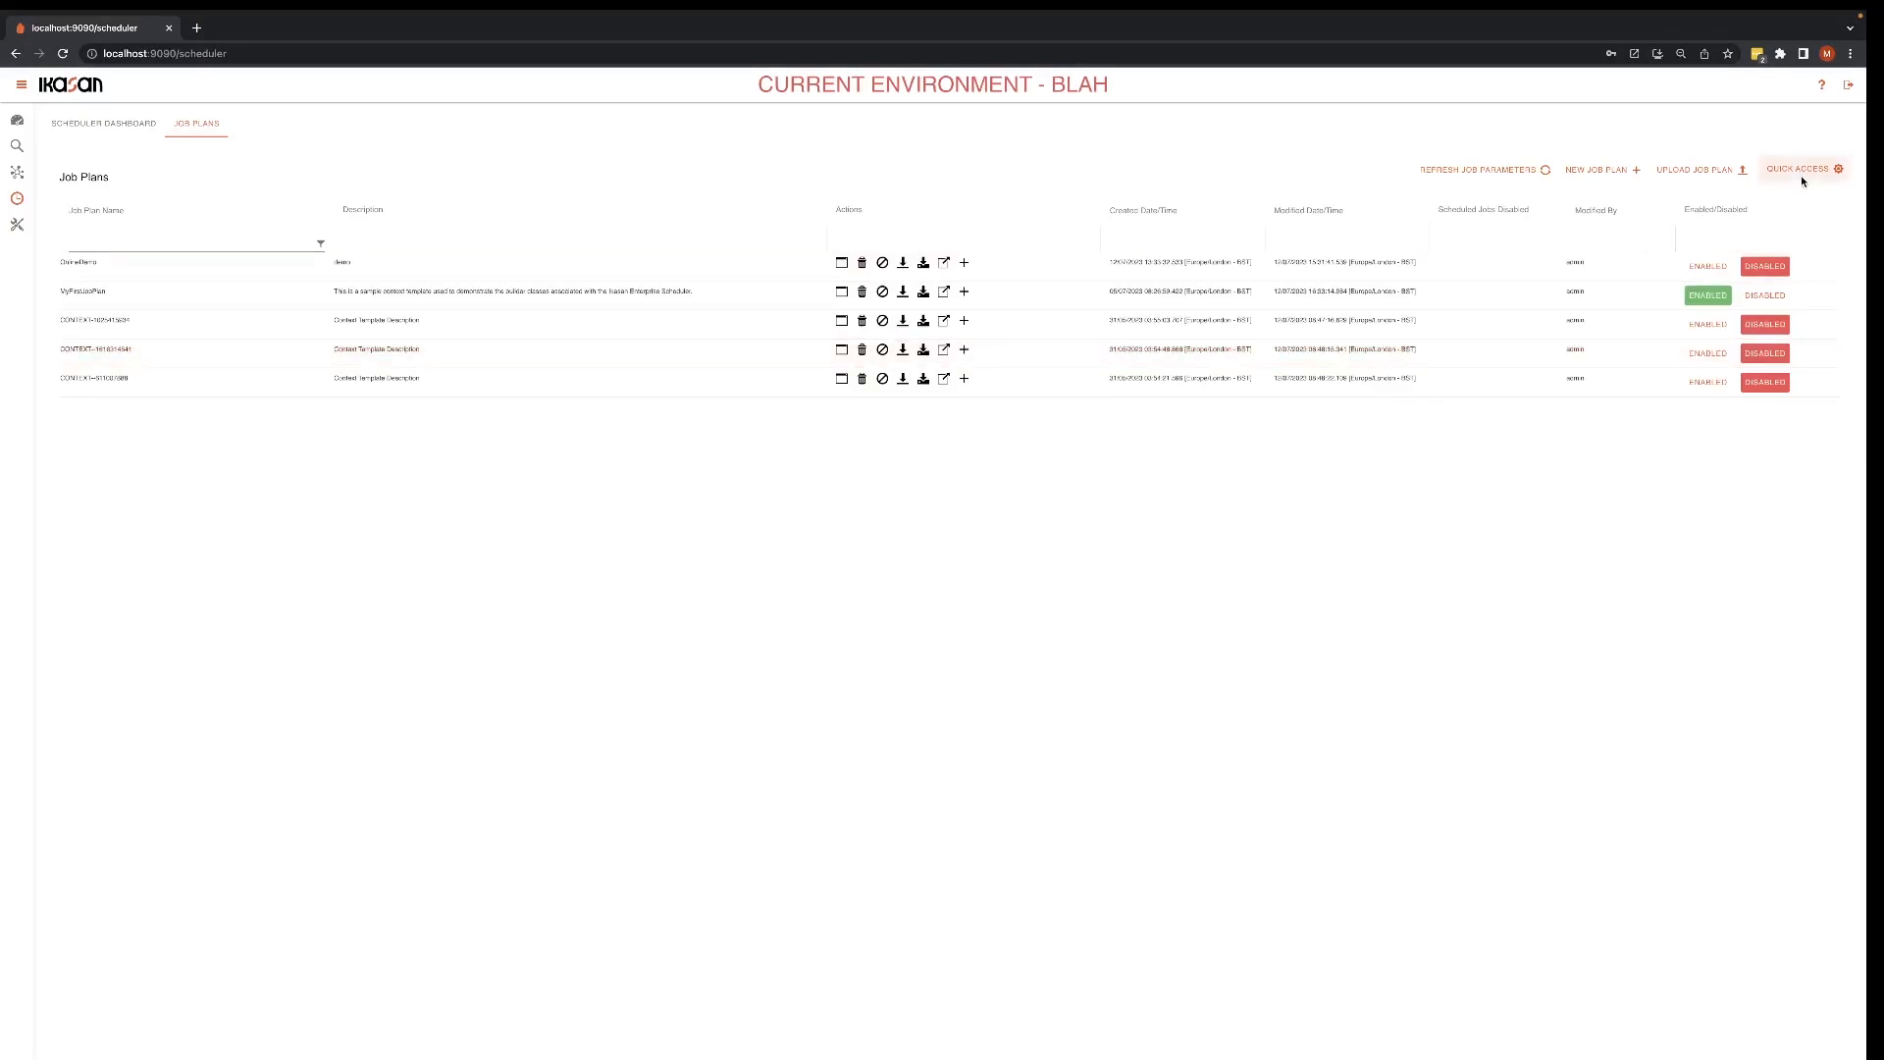
Step: Open the new active MyFirstJobPlan instance and submit its scheduled event job
click(1802, 176)
mouse_move(1798, 201)
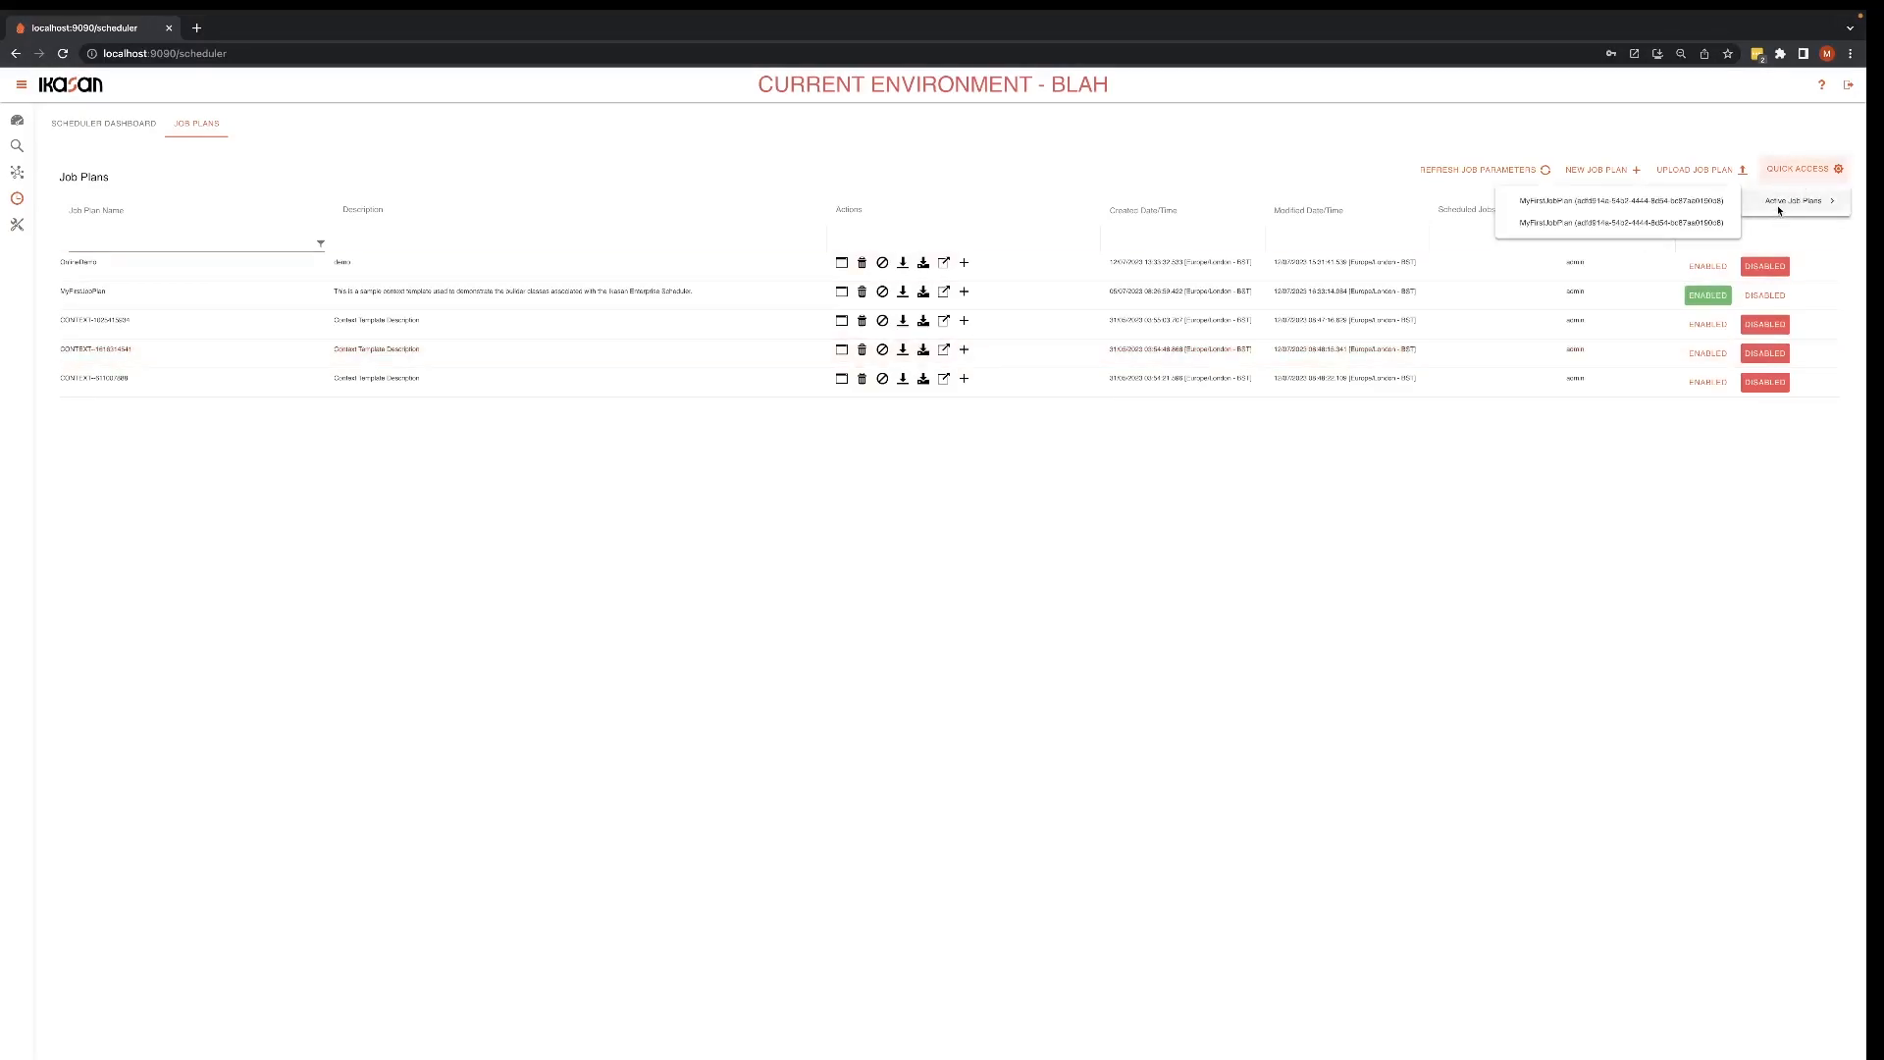
click(1664, 225)
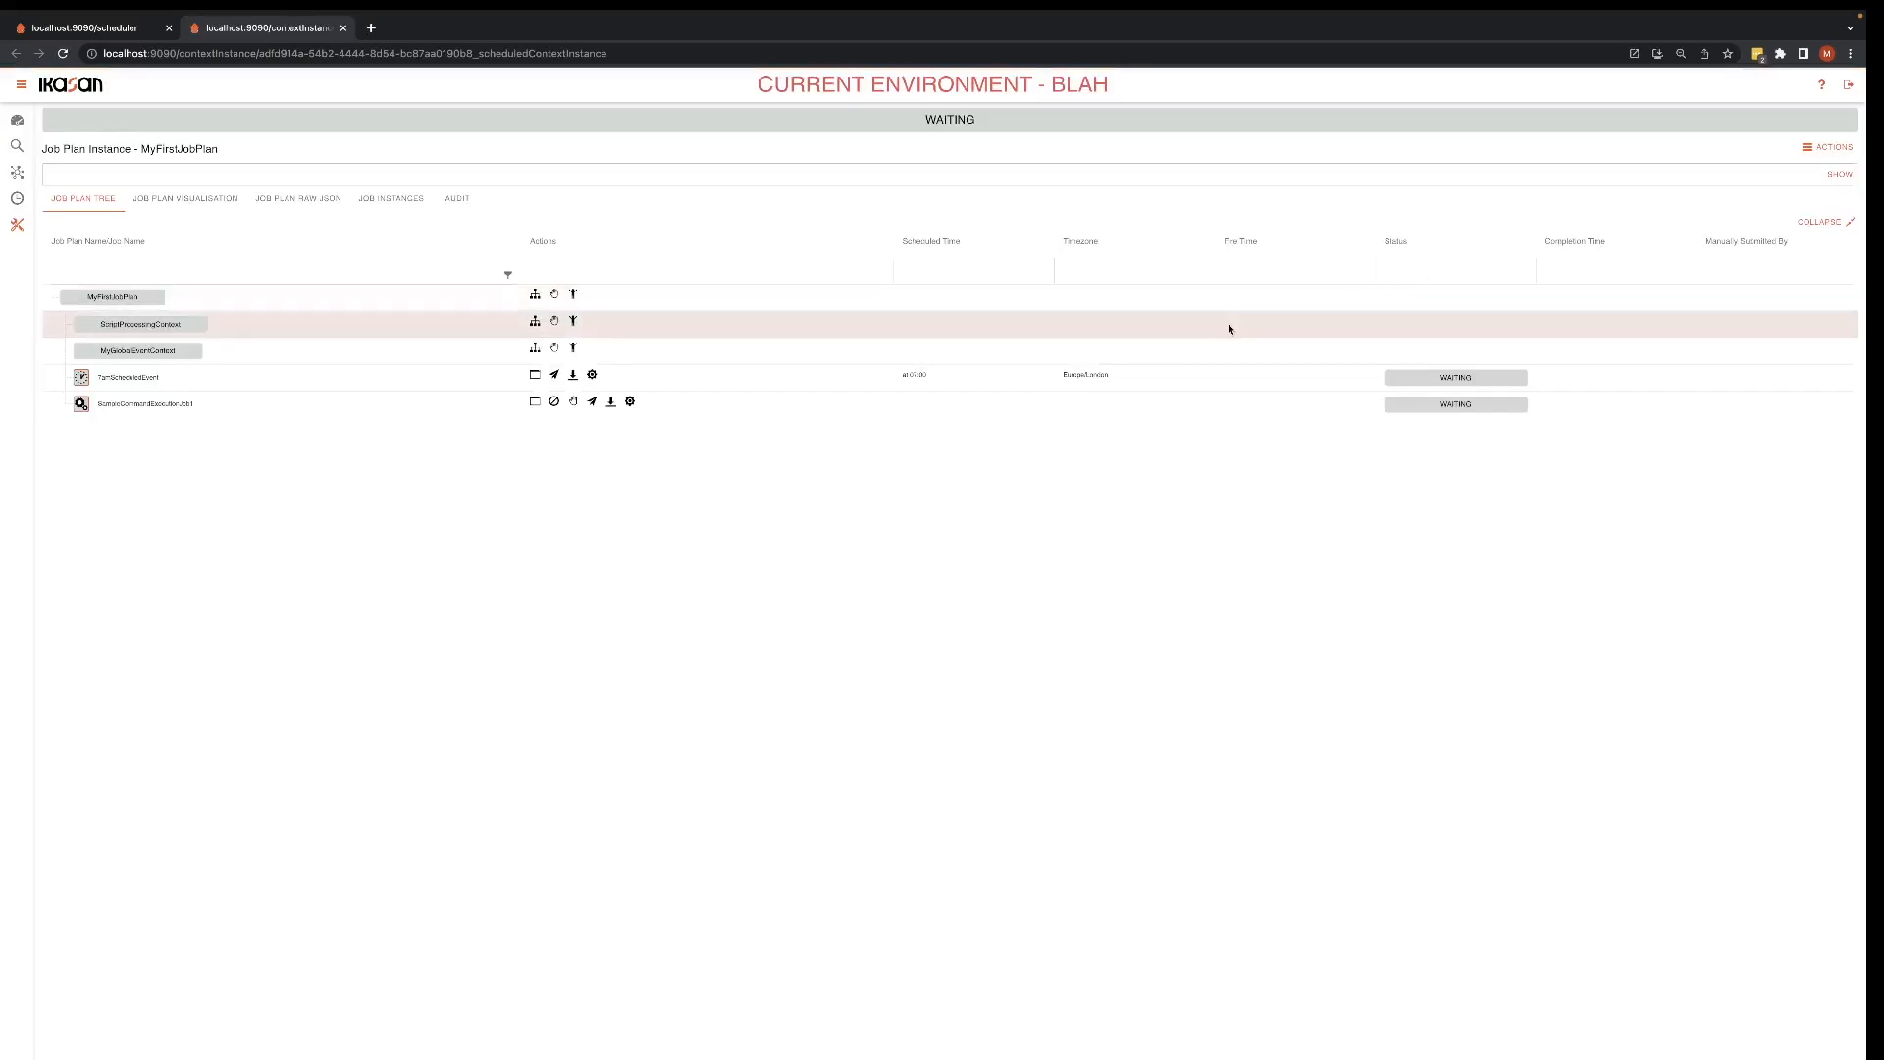
click(554, 375)
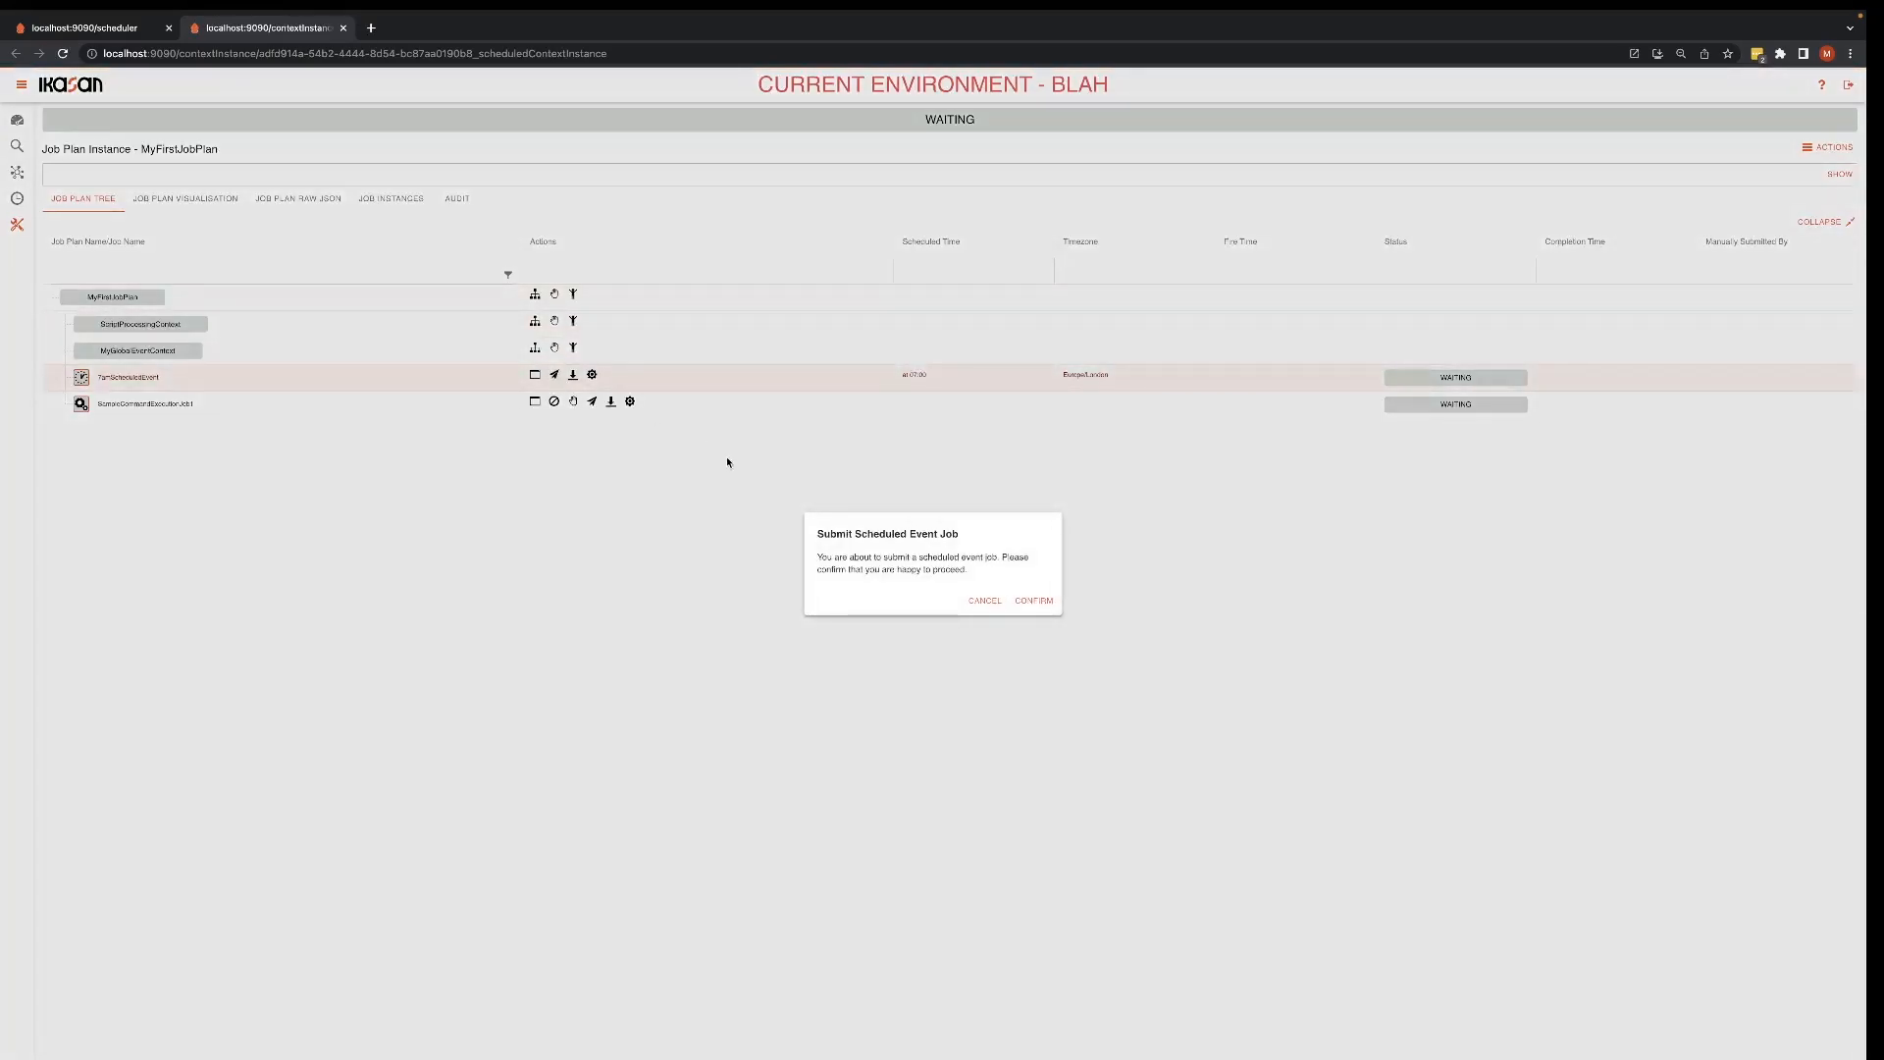
click(1033, 601)
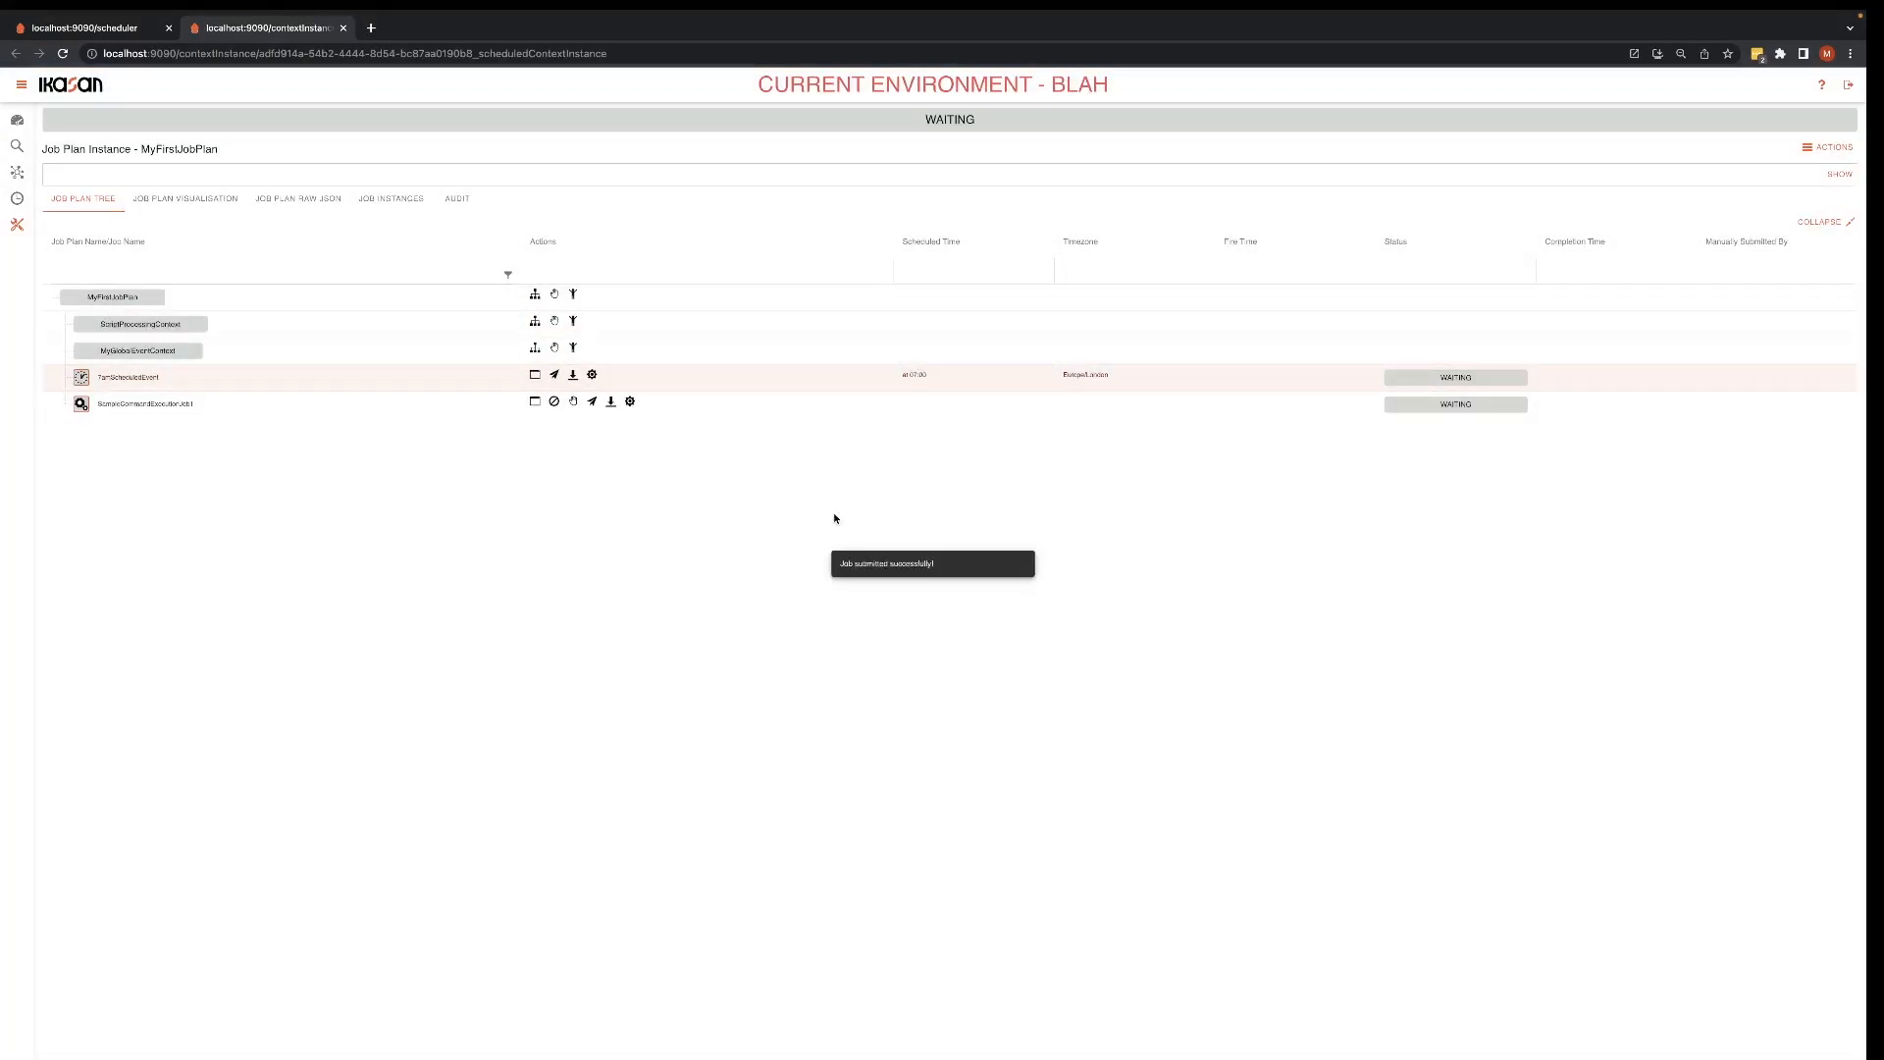
Step: Show the new instance's job instances and submit the file watcher job in ScriptProcessingContext
click(409, 201)
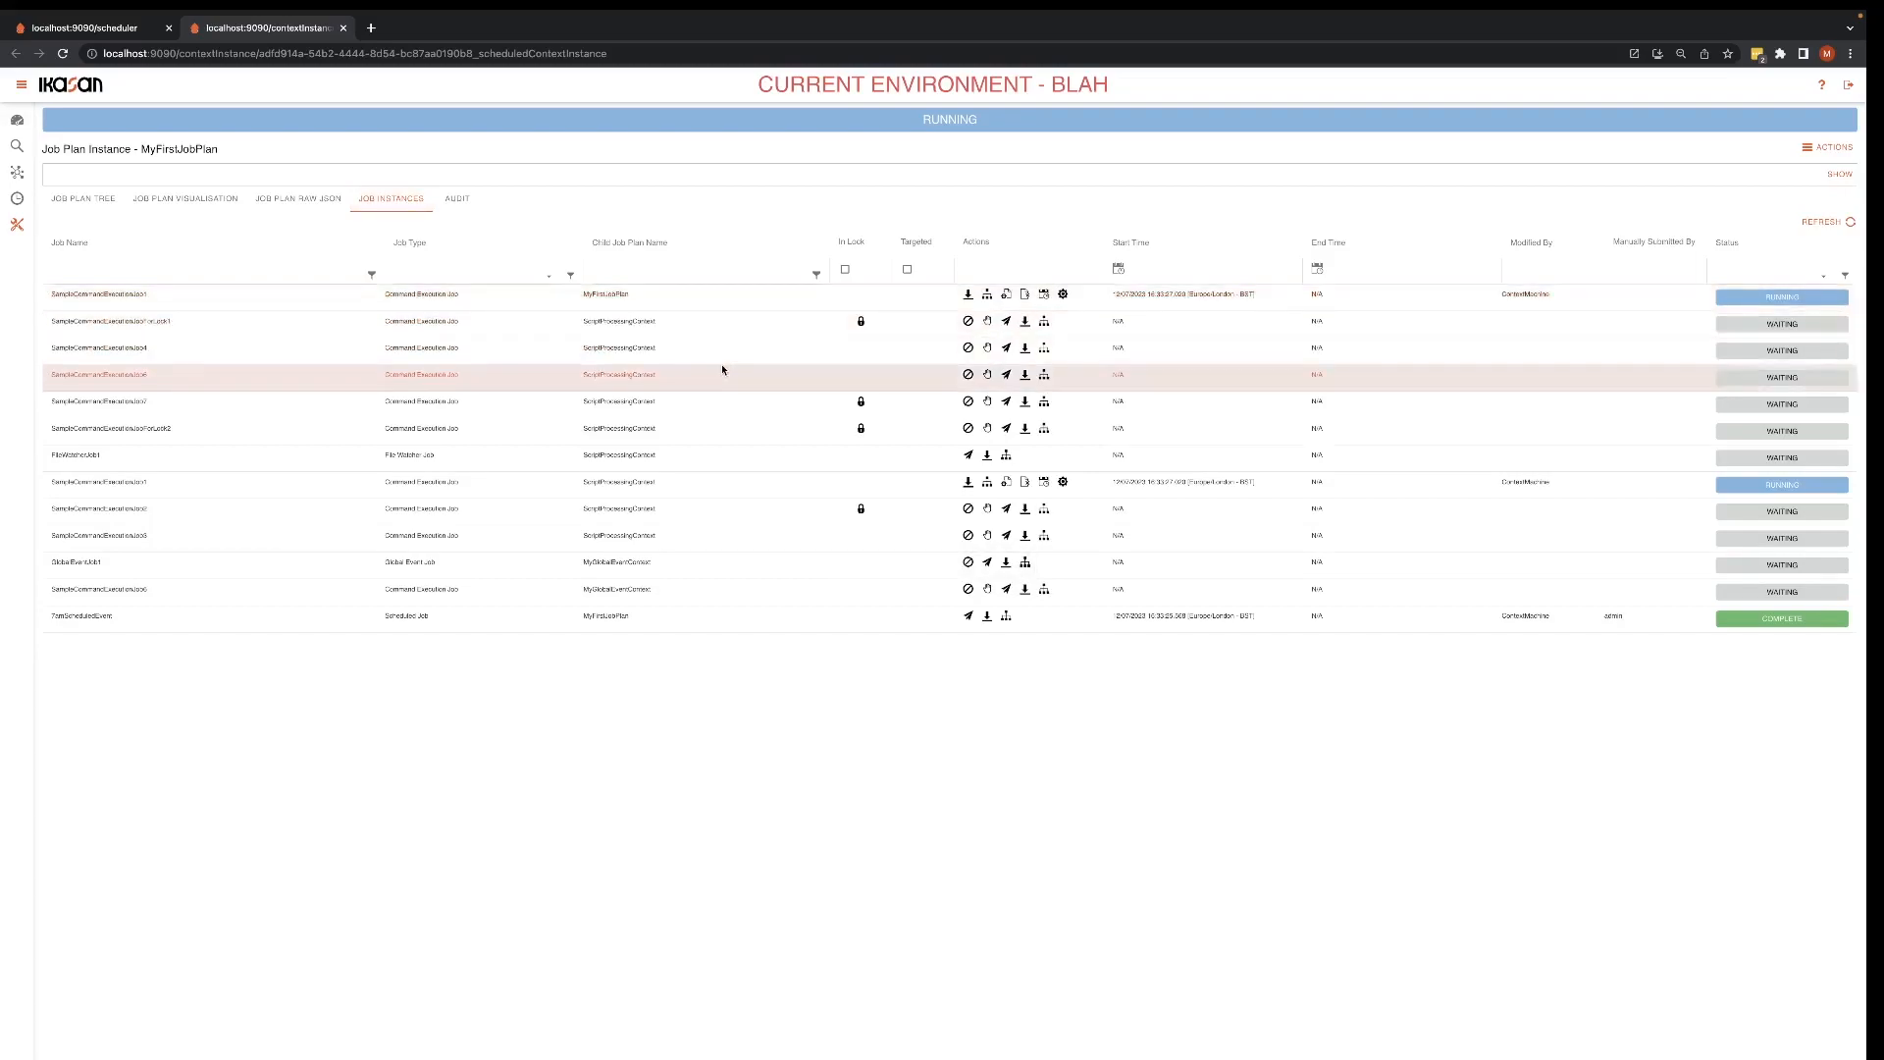
click(968, 454)
click(1035, 600)
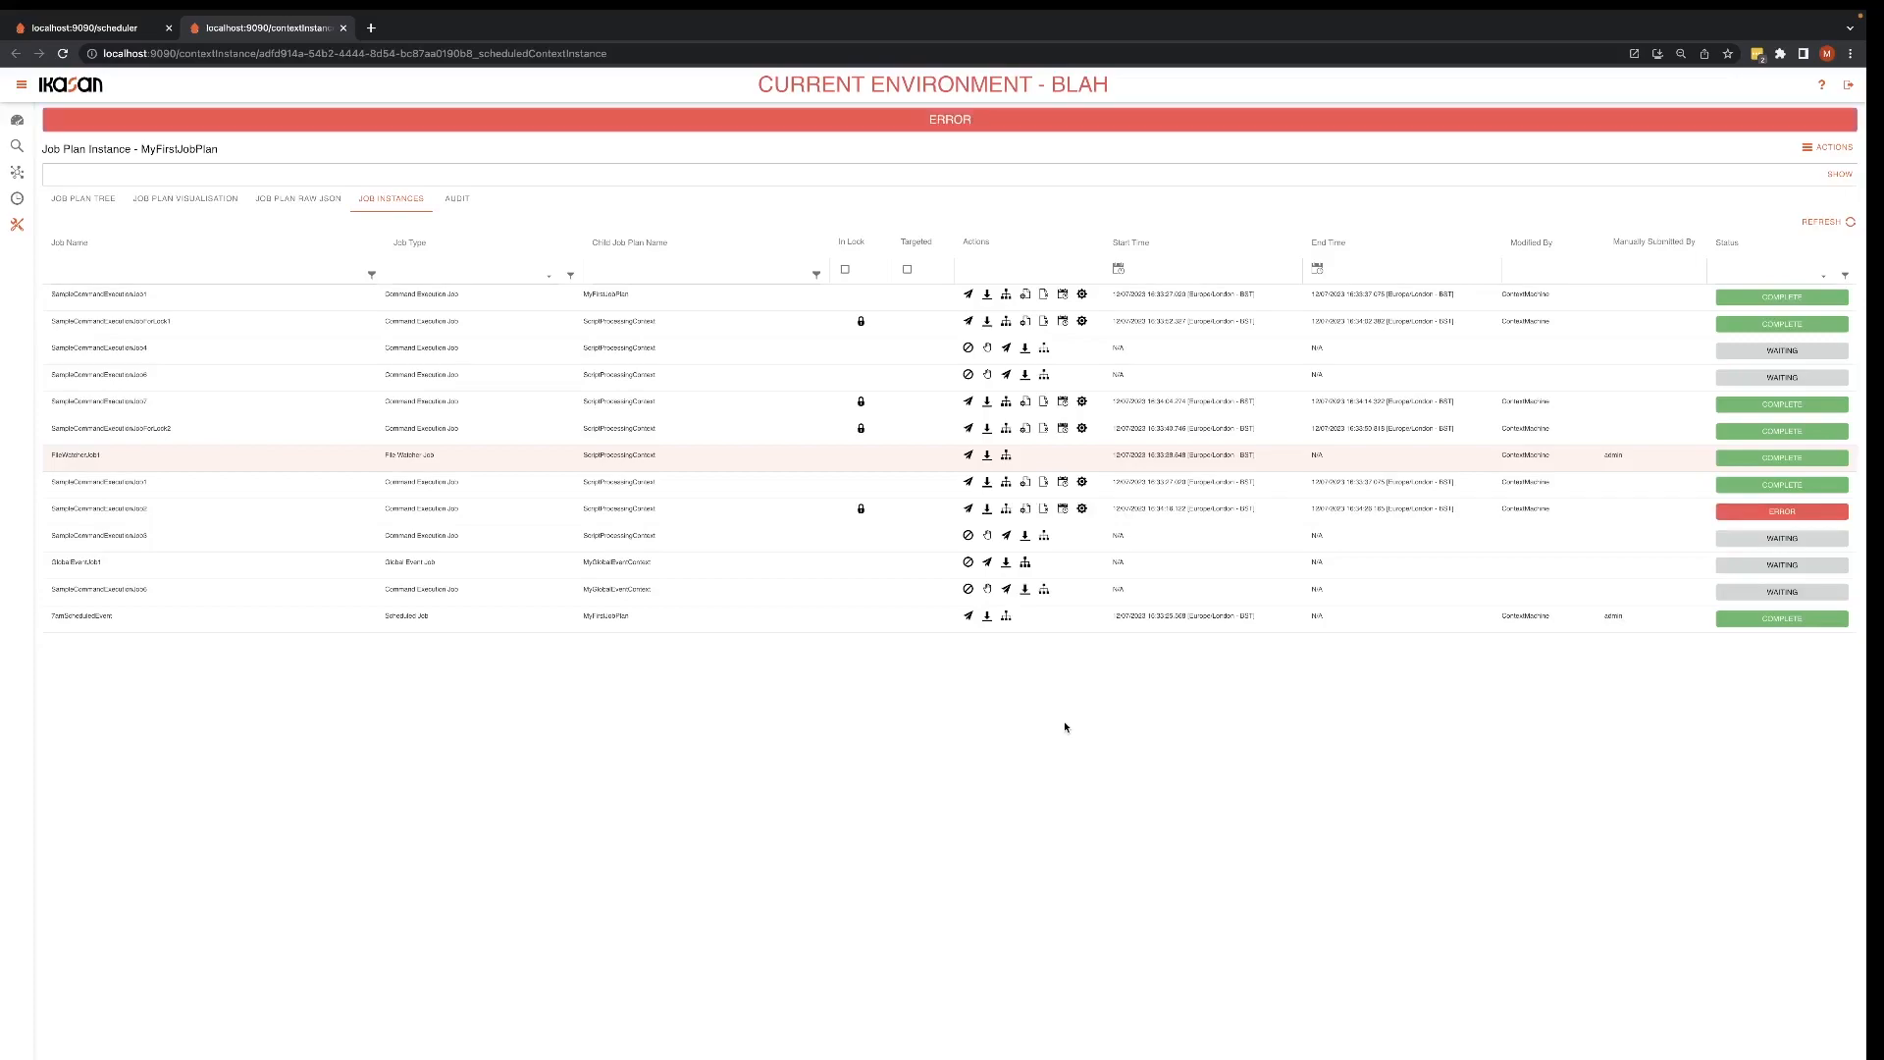
Step: View the error log of SampleCommandExecutionJob2, highlight the error message in it, and close the log
click(1044, 510)
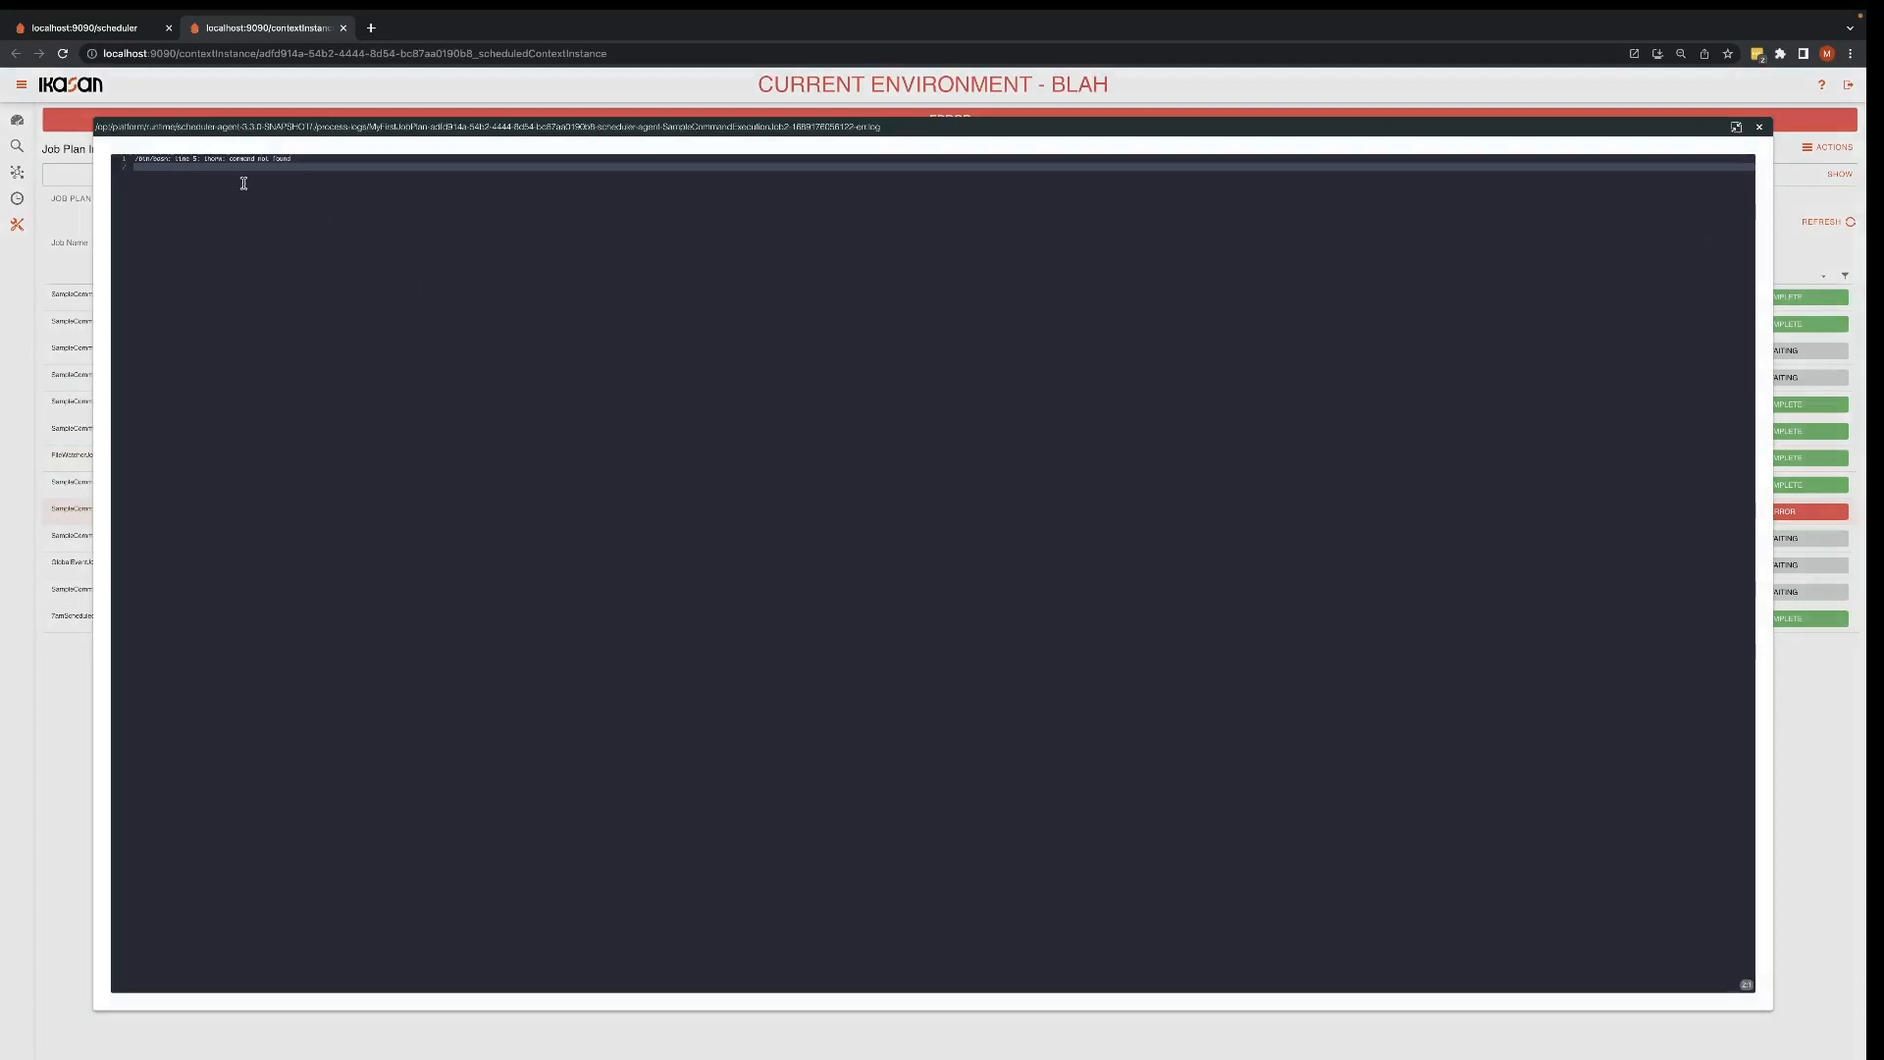
drag(205, 159, 293, 158)
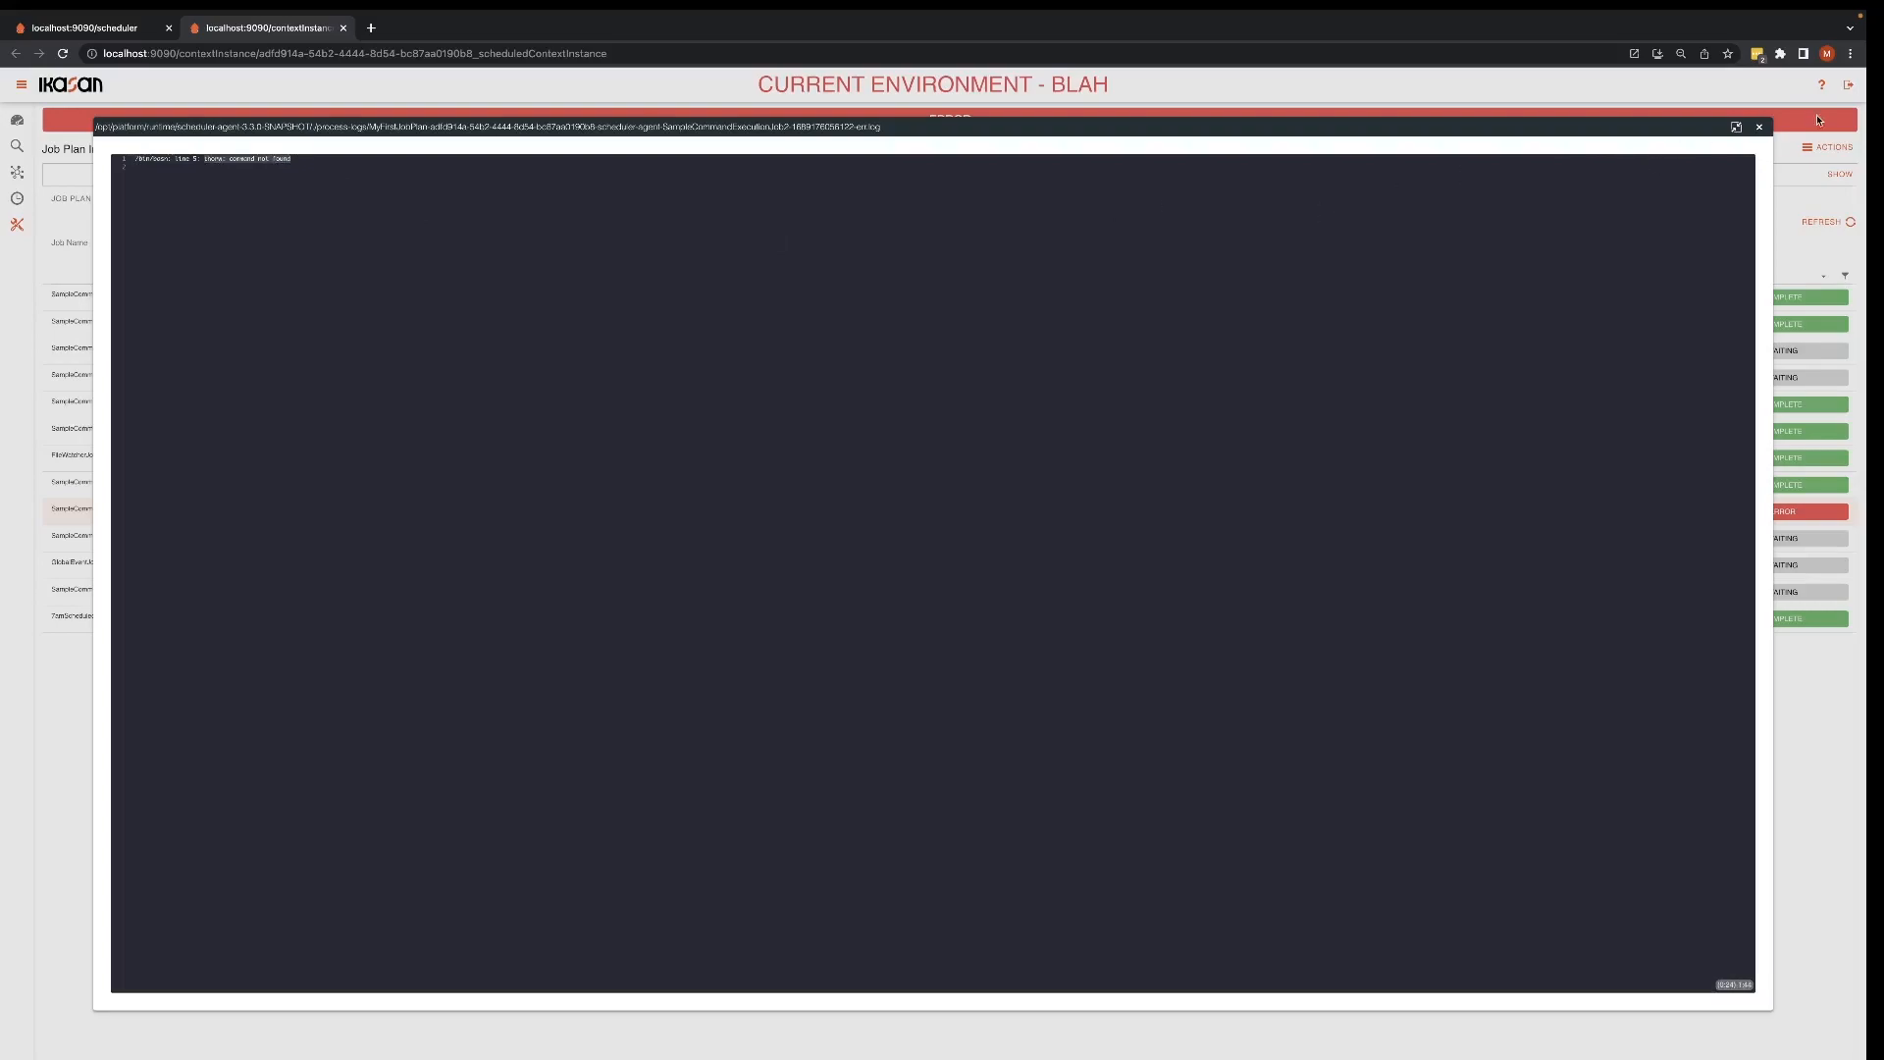
click(1760, 127)
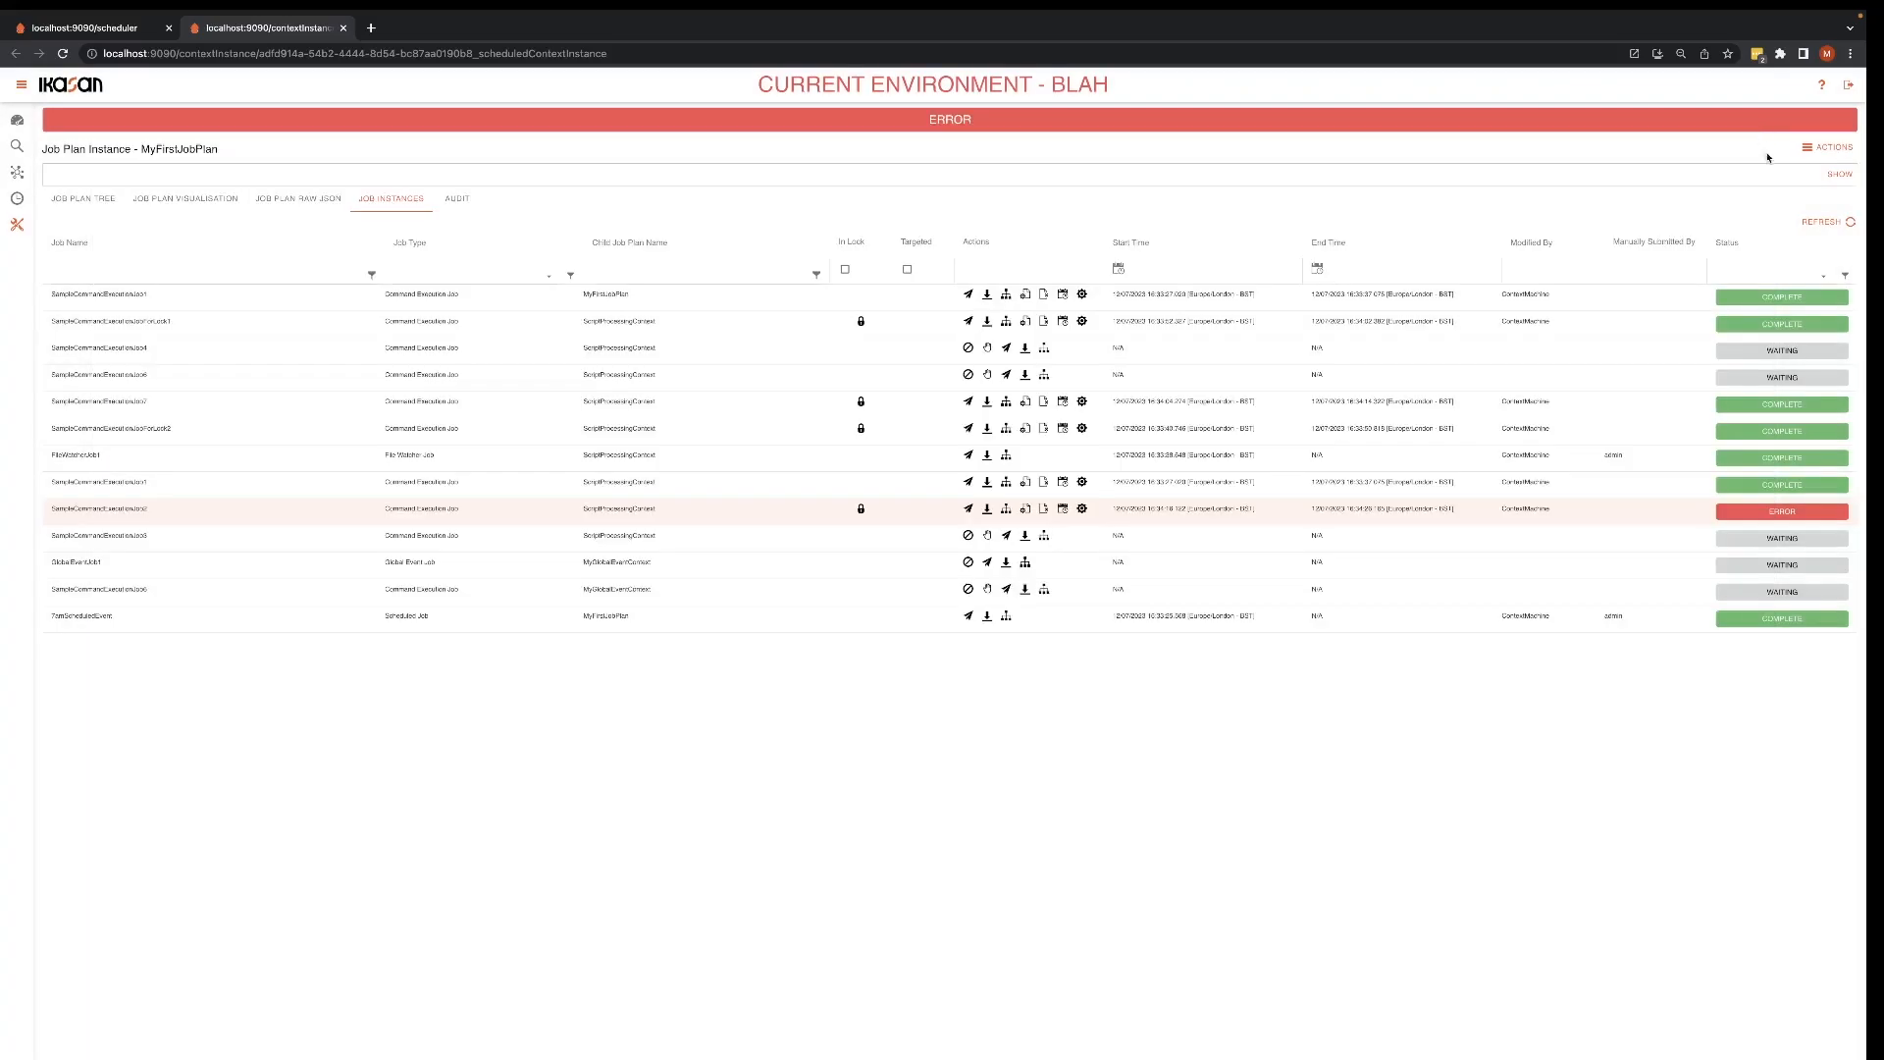
Step: Filter the job instances by status ERROR, and clear the status filter
click(1823, 278)
click(1776, 372)
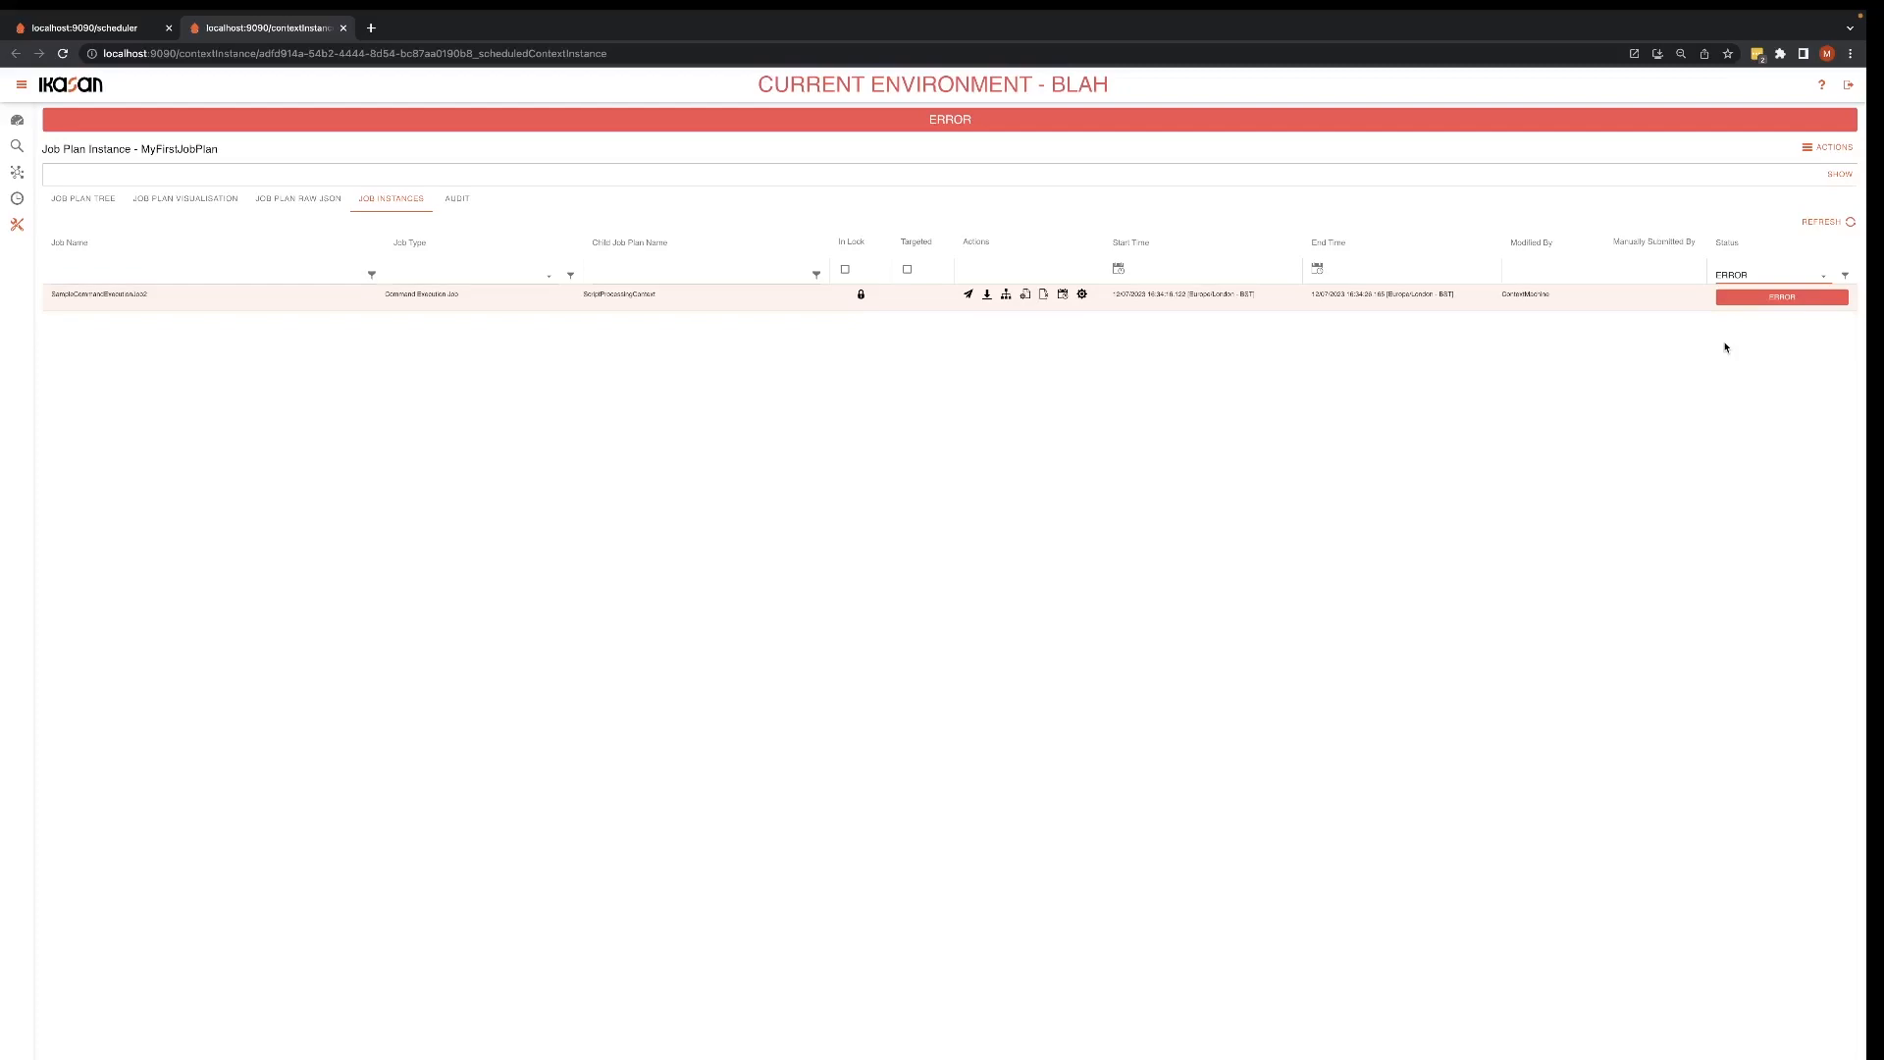
click(1804, 273)
click(1796, 294)
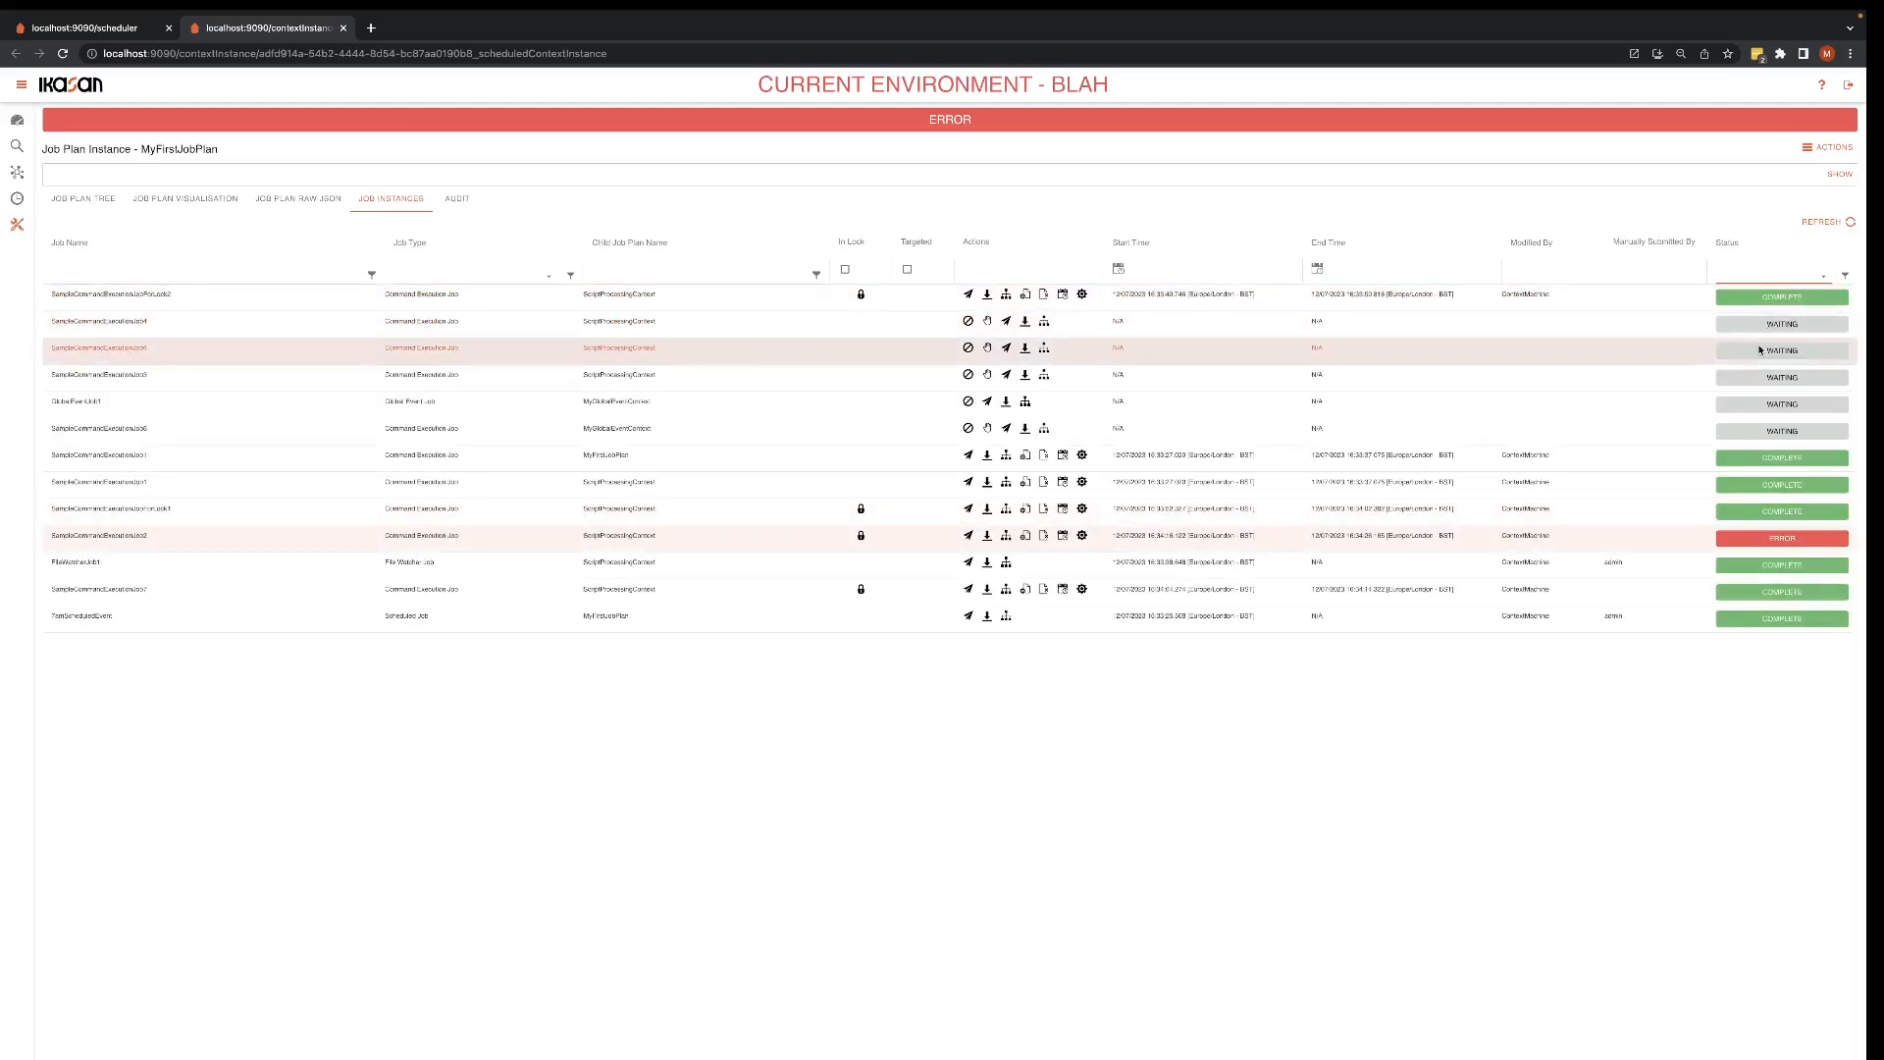